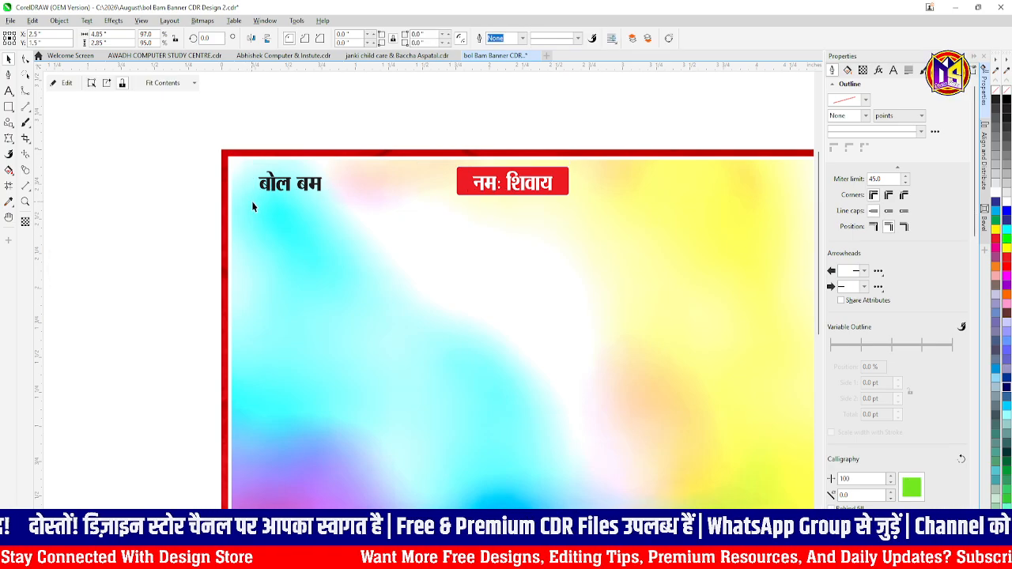
- Scale the बोल बम text and the red नमः शिवाय badge down together to about 1.64 inches overall width near the banner's upper edge
drag(194, 158, 704, 310)
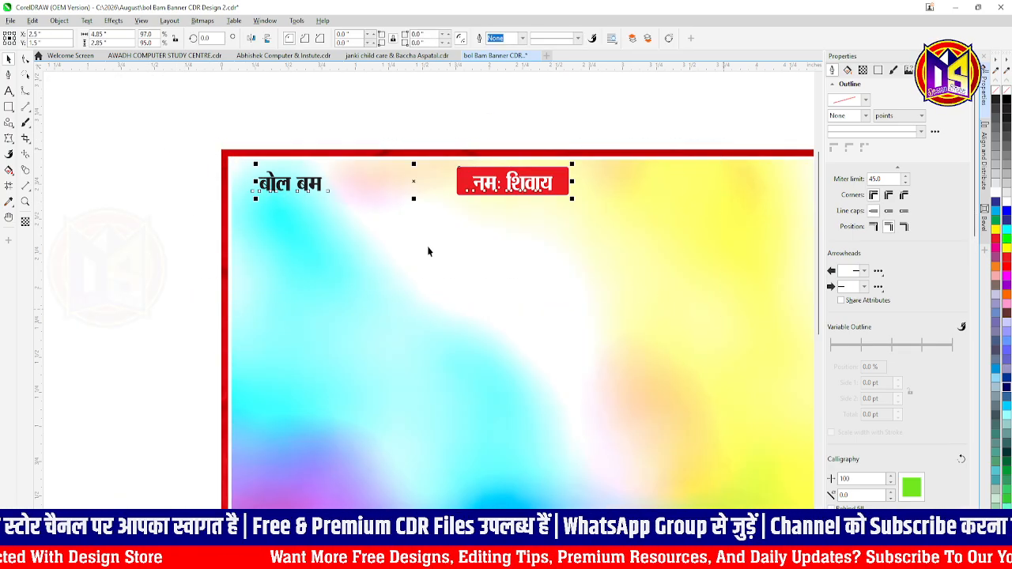
drag(251, 198, 345, 207)
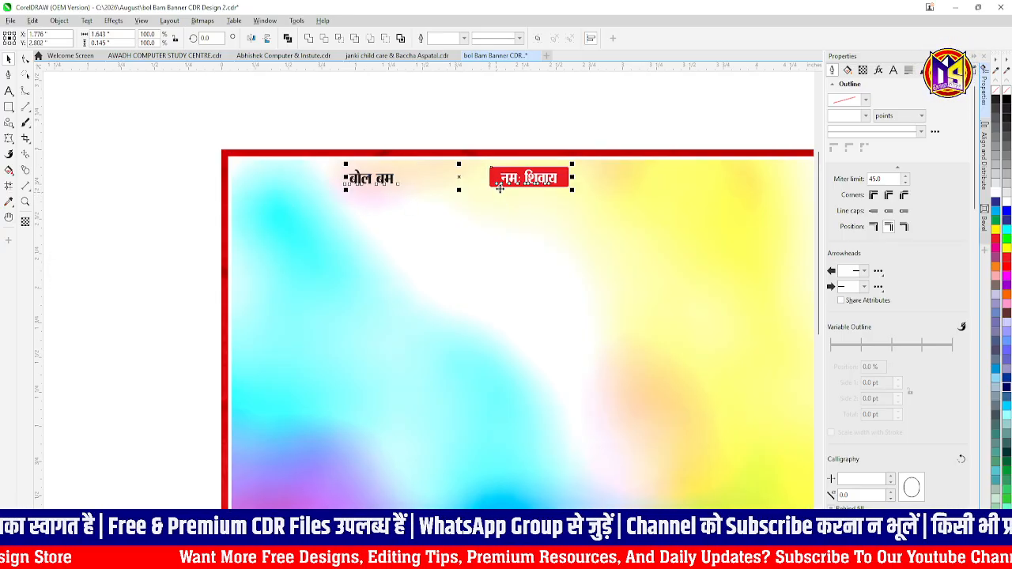
scroll(545, 175, up, 2)
scroll(554, 158, down, 2)
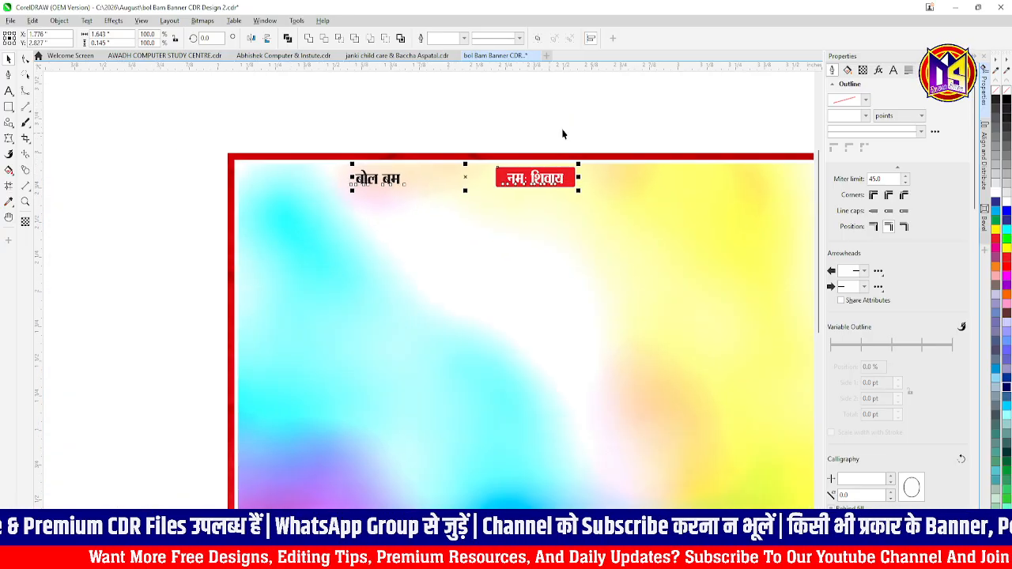
- Insert "ऊँ" and a space before "नमः शिवाय" in the white text on the red badge
click(526, 174)
scroll(514, 178, up, 3)
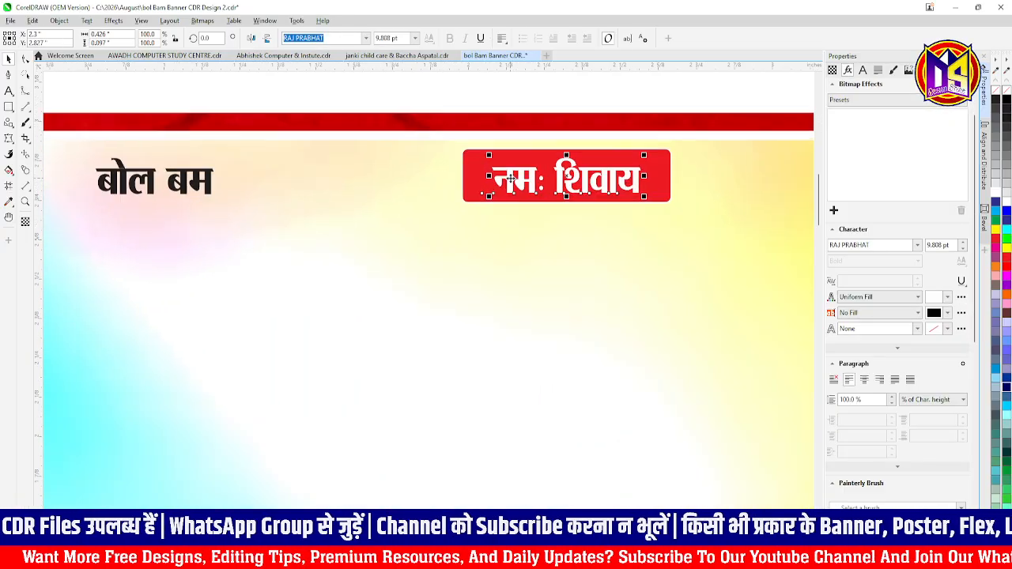
scroll(511, 181, up, 2)
double_click(500, 177)
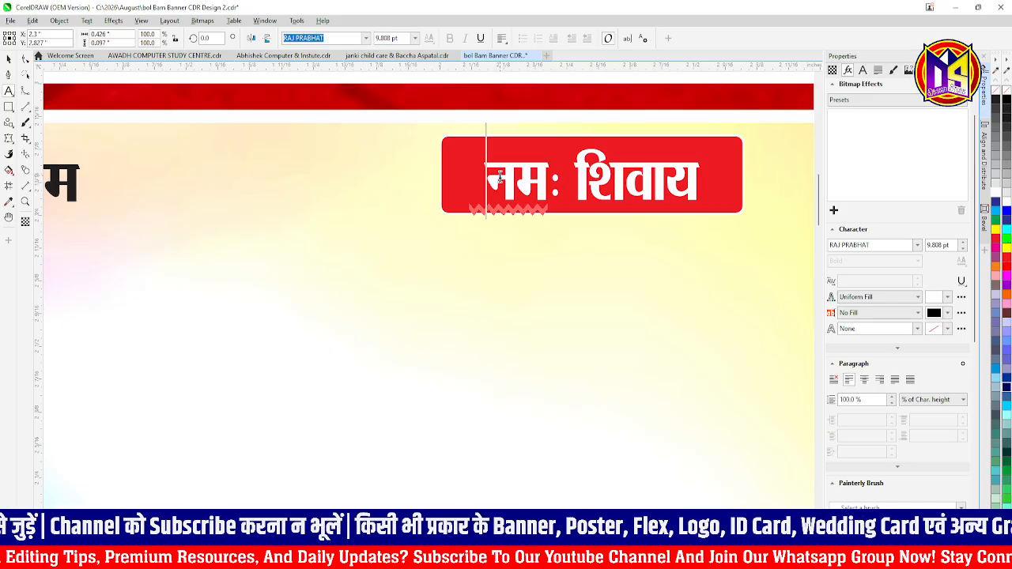
text(ऊ)
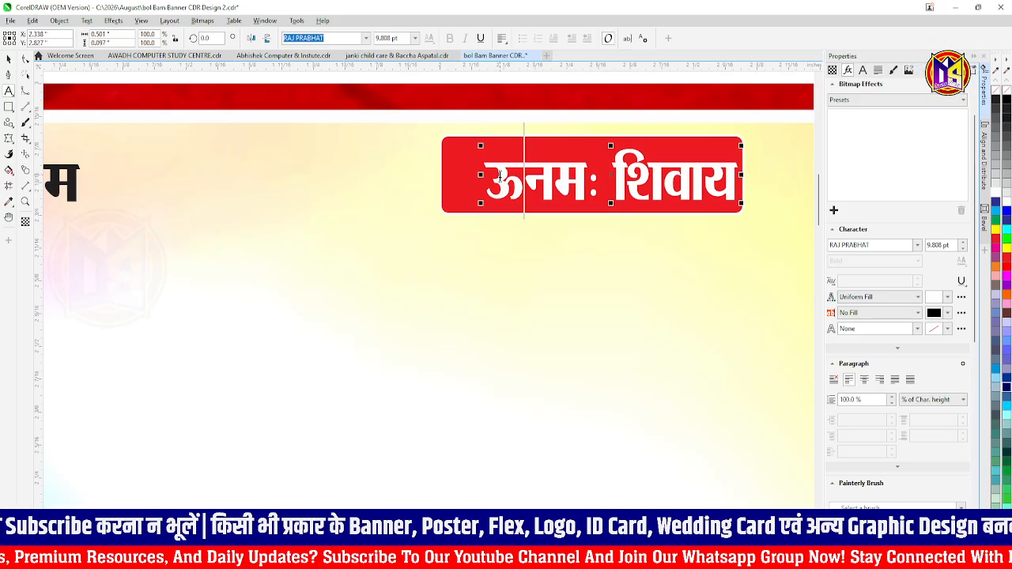
text(ँ)
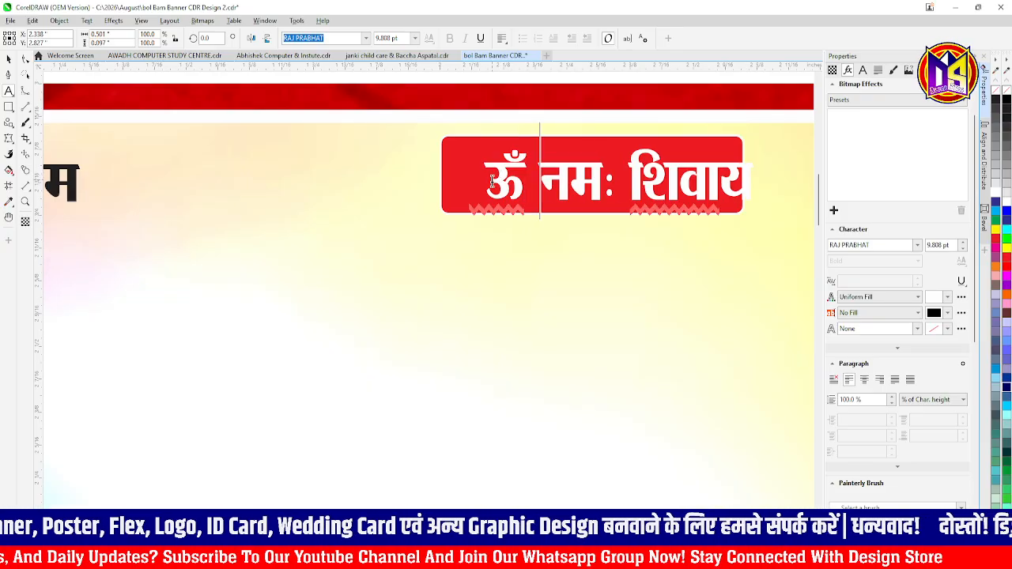
scroll(388, 184, down, 2)
click(9, 61)
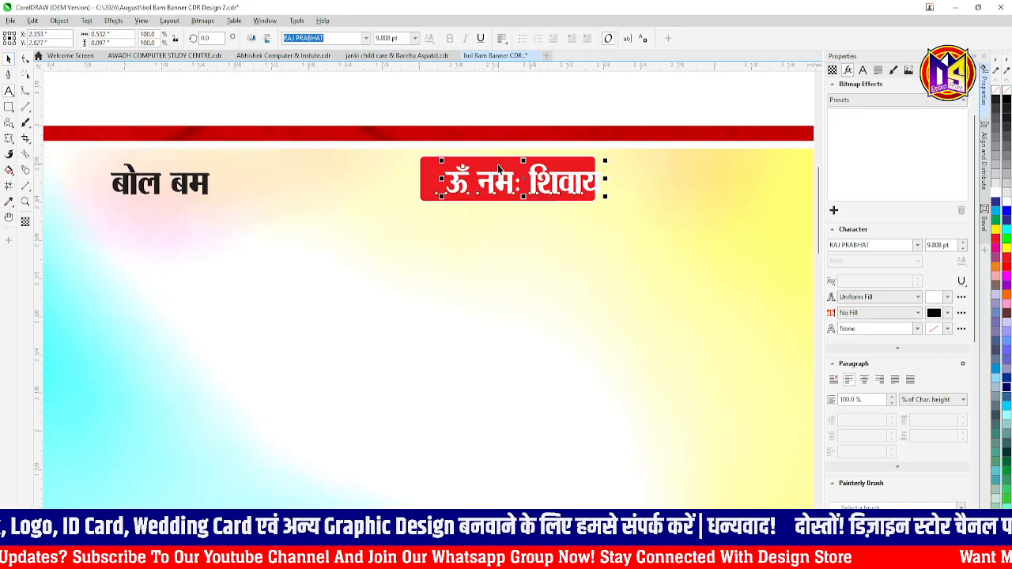
- Centre the ऊँ नमः शिवाय text horizontally on its red badge
shift+click(498, 164)
key(c)
click(564, 176)
scroll(564, 176, up, 1)
scroll(564, 175, down, 2)
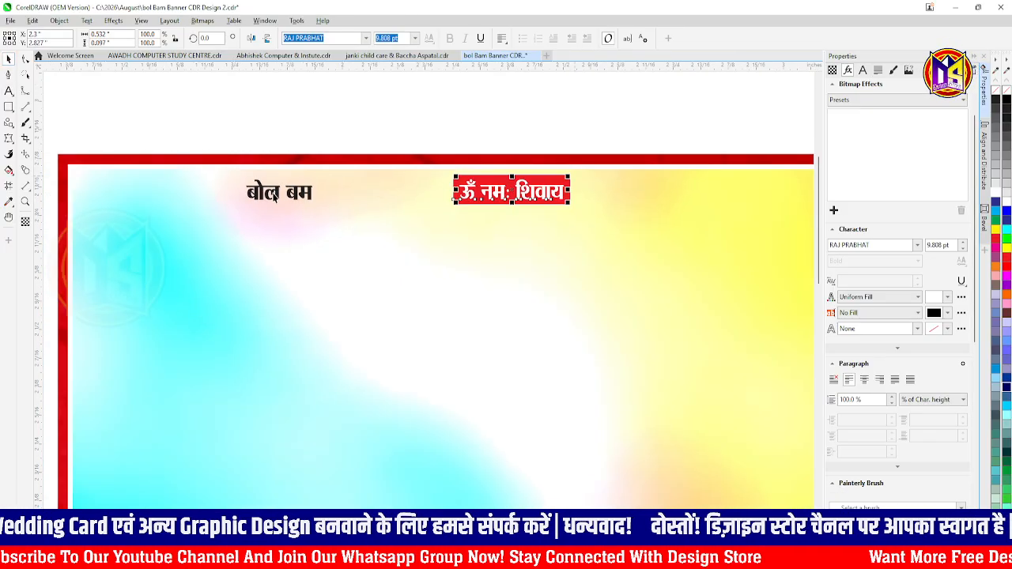
- Move the बोल बम text to the banner's upper-left corner and copy all properties of the red badge onto it
click(282, 198)
drag(309, 194, 149, 195)
drag(463, 182, 134, 190)
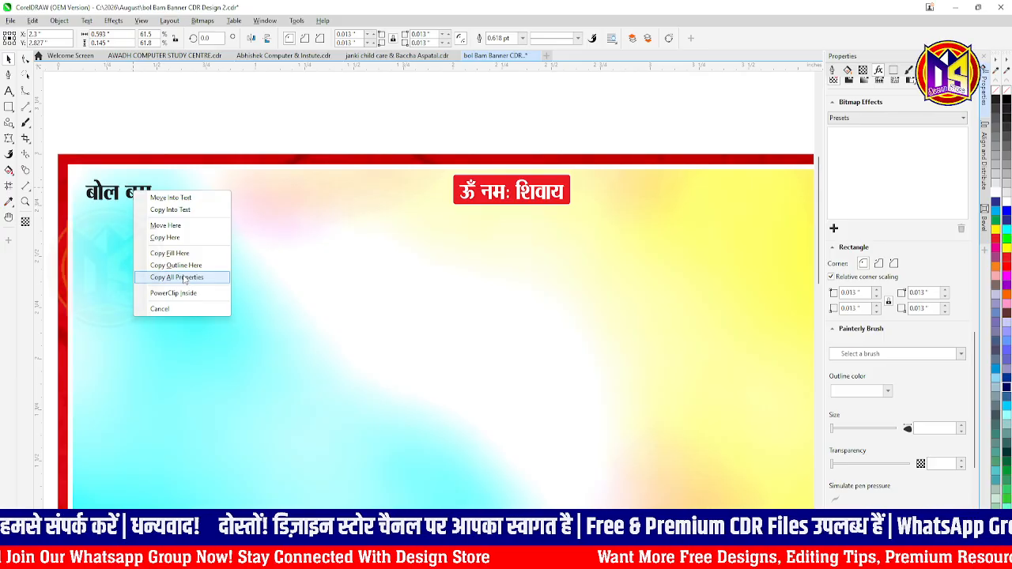
click(185, 278)
scroll(142, 205, down, 3)
scroll(128, 195, up, 1)
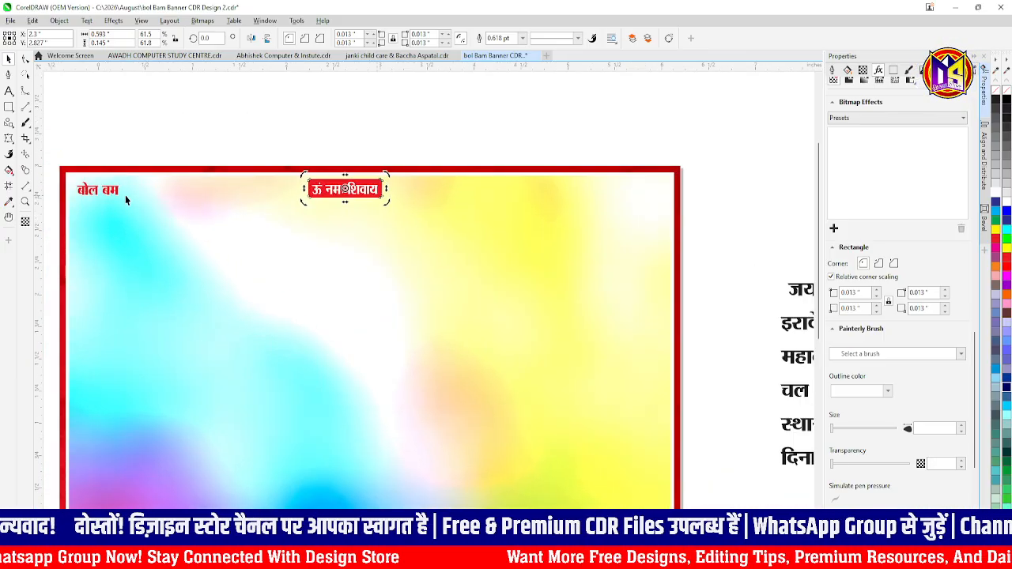
- Copy all properties of the बोल बम text onto the जय शिव text outside the banner and align their vertical centres
click(98, 190)
scroll(96, 184, down, 1)
drag(99, 182, 661, 268)
click(708, 362)
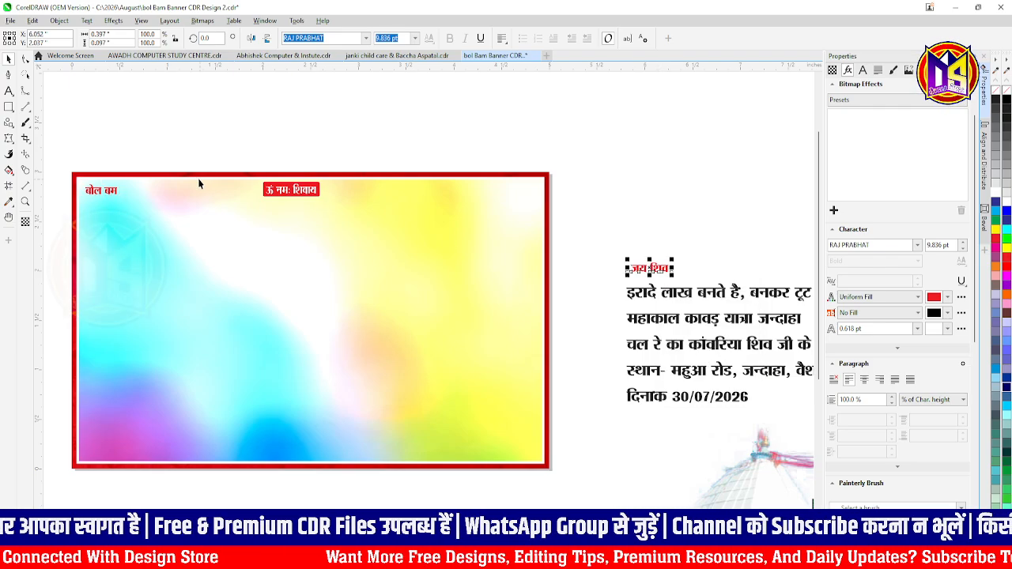
shift+click(111, 190)
key(e)
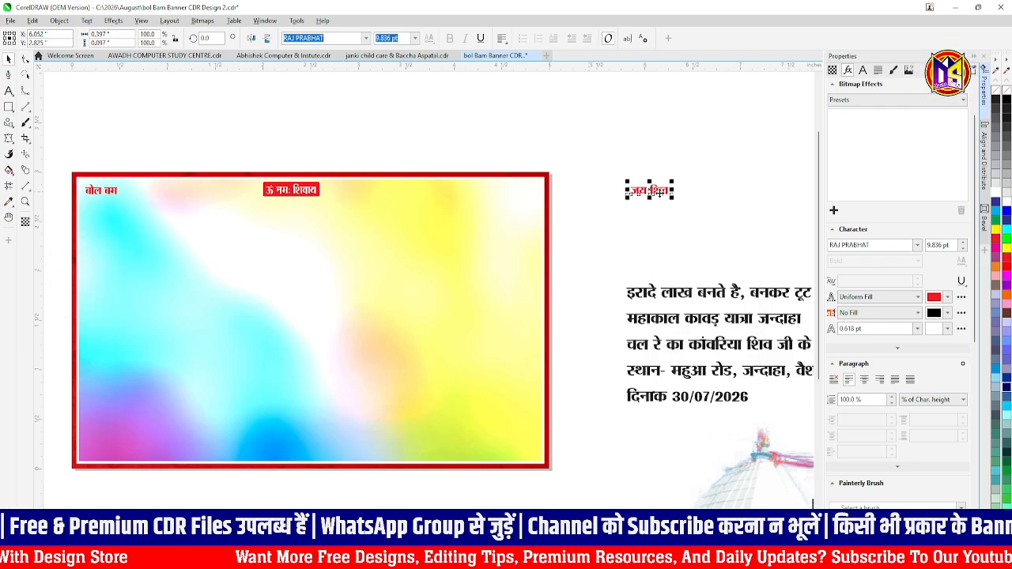
- Move the जय शिव text horizontally into the banner's upper-right corner, level with बोल बम
click(656, 191)
drag(653, 192, 572, 190)
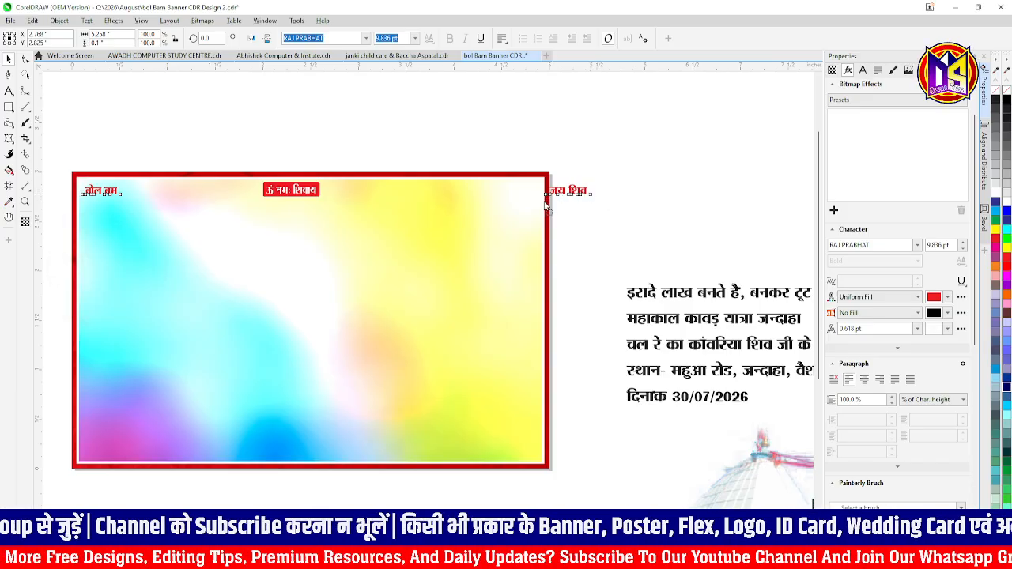
scroll(562, 194, up, 1)
drag(610, 189, 524, 189)
- Centre the बोल बम and जय शिव pair horizontally on the banner and fill both texts with dark blue
shift+click(516, 218)
key(c)
shift+click(512, 221)
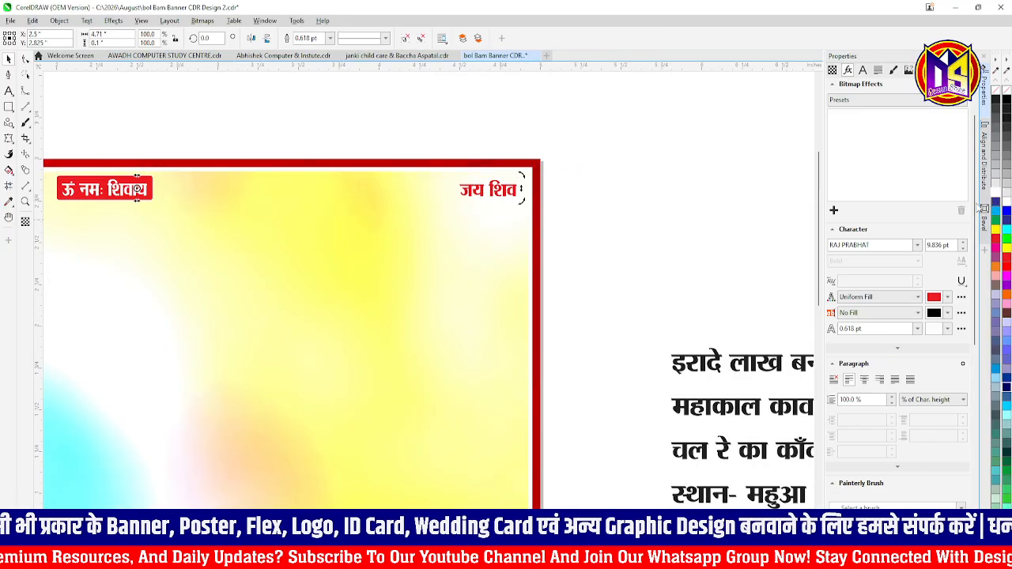
- Move the इरादे लाख बनते हैं slogan line from beside the banner to just below the ऊँ नमः शिवाय badge
scroll(624, 179, down, 3)
click(649, 194)
drag(649, 193, 372, 191)
scroll(576, 207, up, 5)
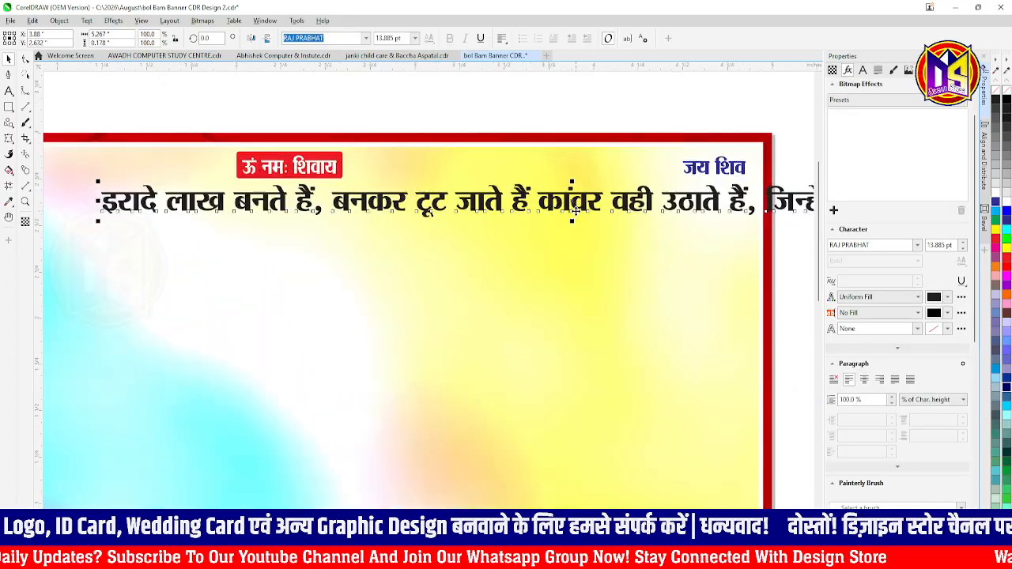
- Break the slogan into two lines before "कांवर" and centre-align its text
key(Return)
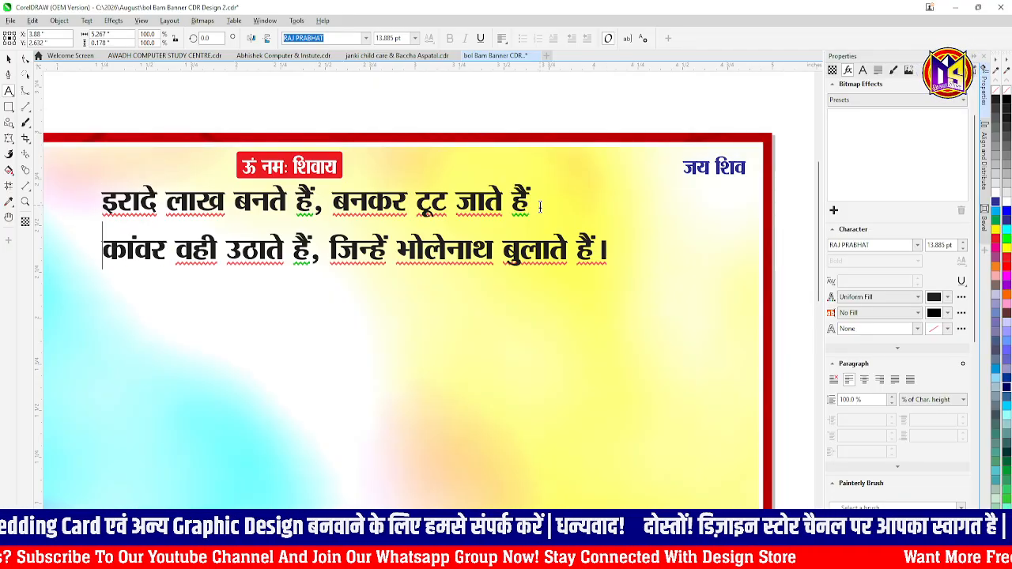
key(ctrl+a)
key(ctrl+e)
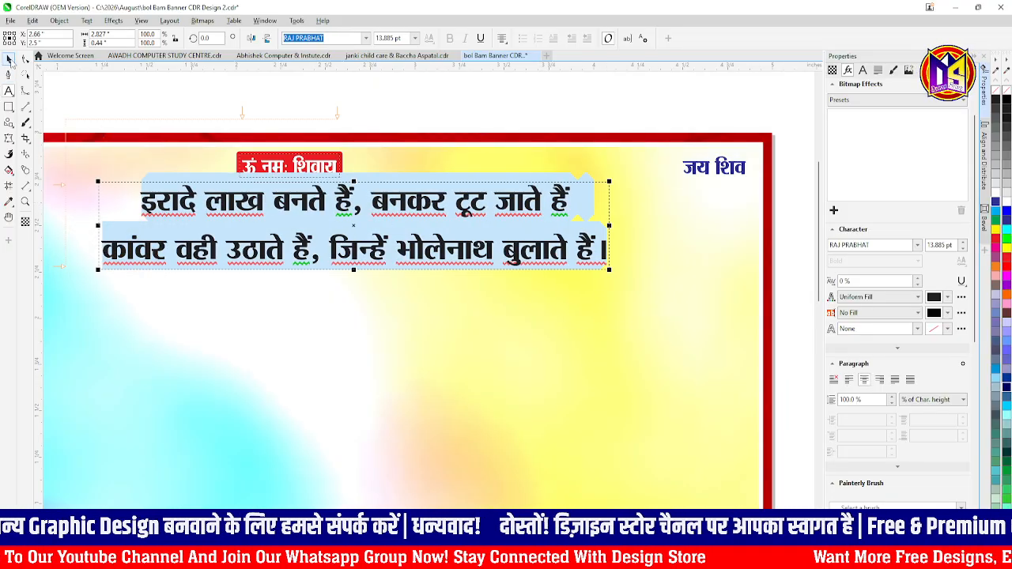
click(8, 59)
- Browse the RAJ font family previews and set the slogan's font to RAJ 118
click(367, 39)
scroll(330, 169, up, 4)
scroll(330, 168, up, 5)
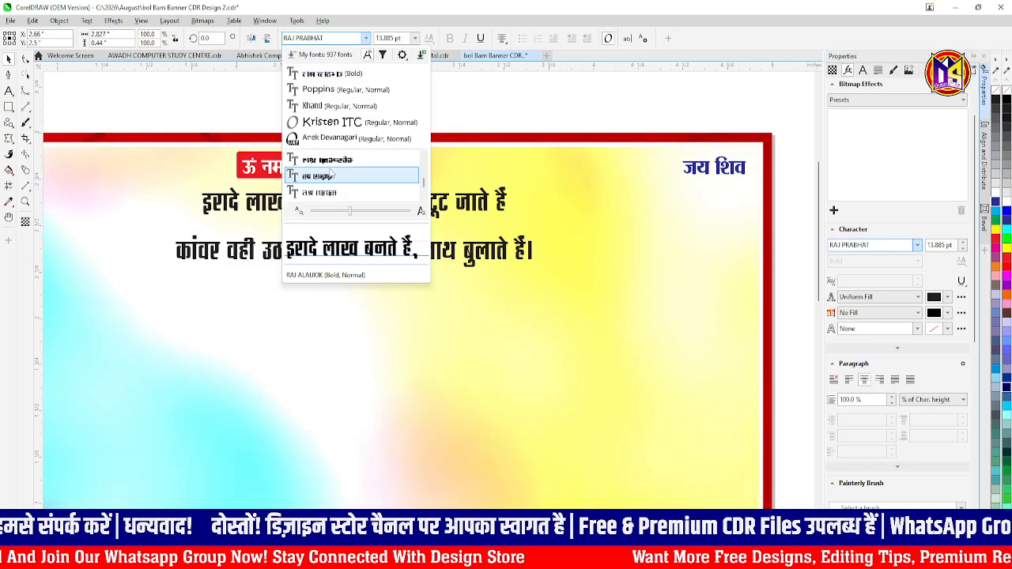
scroll(336, 169, up, 4)
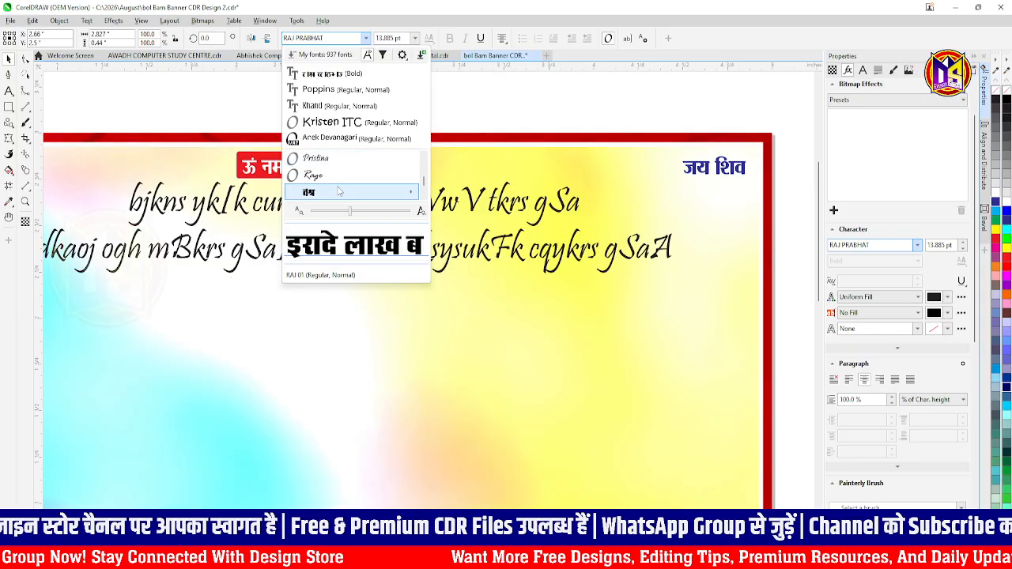
mouse_move(396, 193)
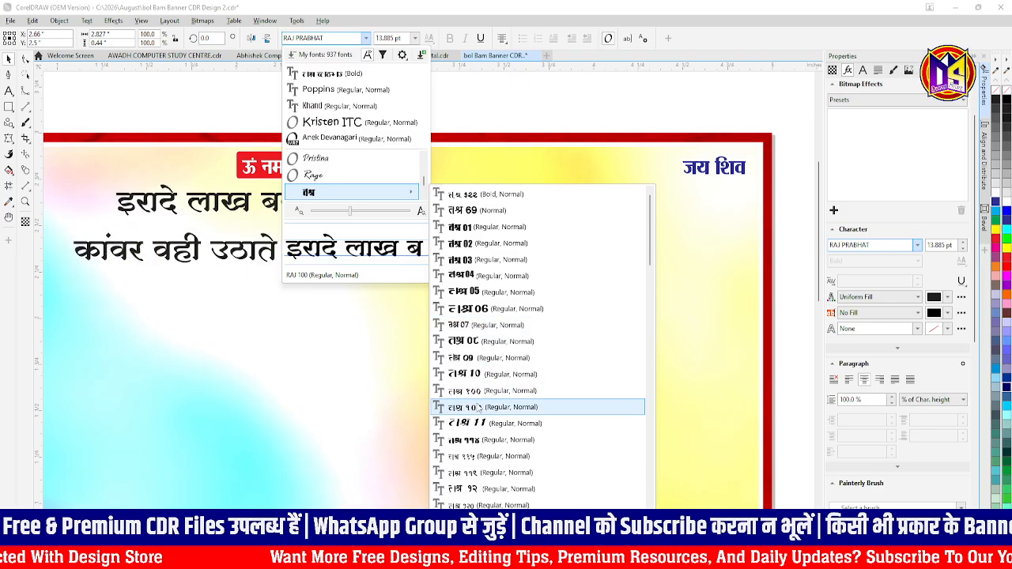
scroll(474, 408, down, 1)
scroll(471, 420, down, 2)
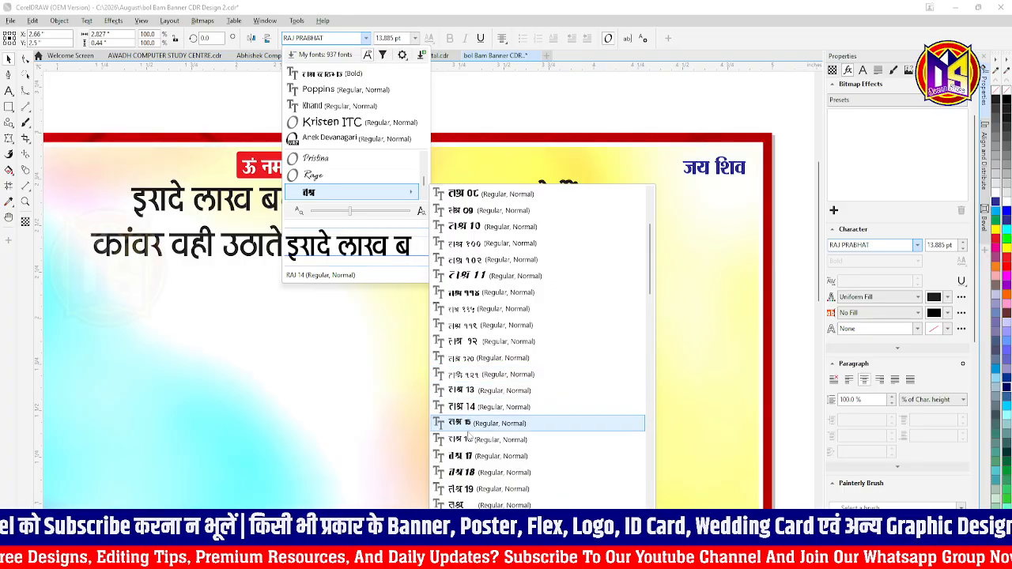
scroll(469, 427, down, 1)
scroll(468, 437, down, 2)
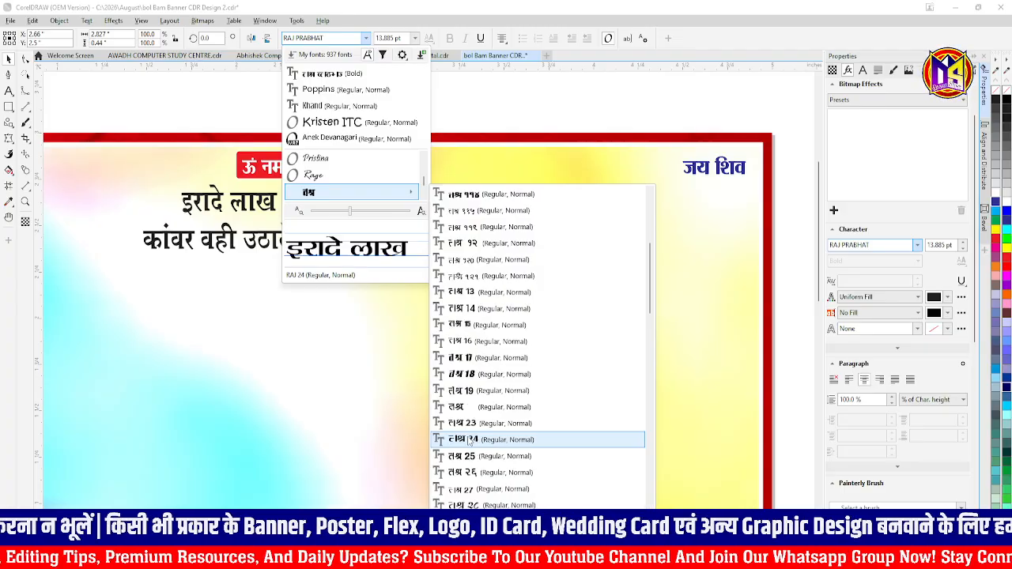
scroll(468, 440, down, 2)
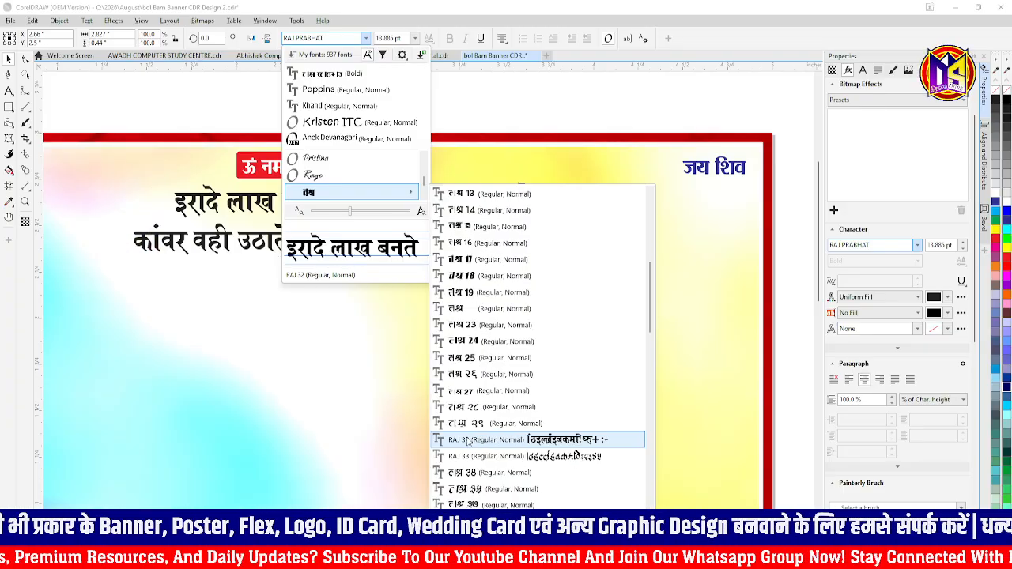
scroll(467, 441, down, 3)
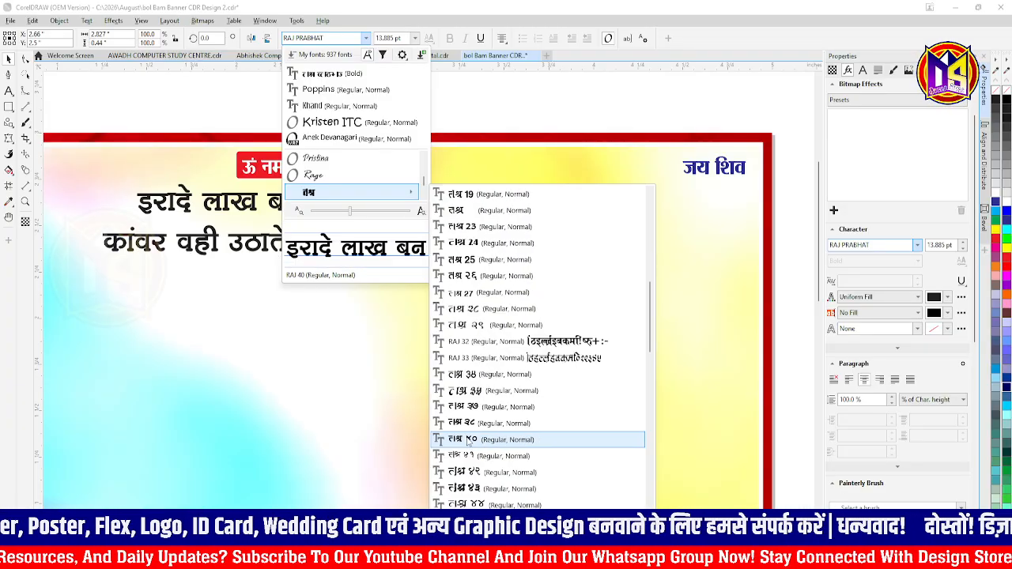
scroll(467, 441, down, 2)
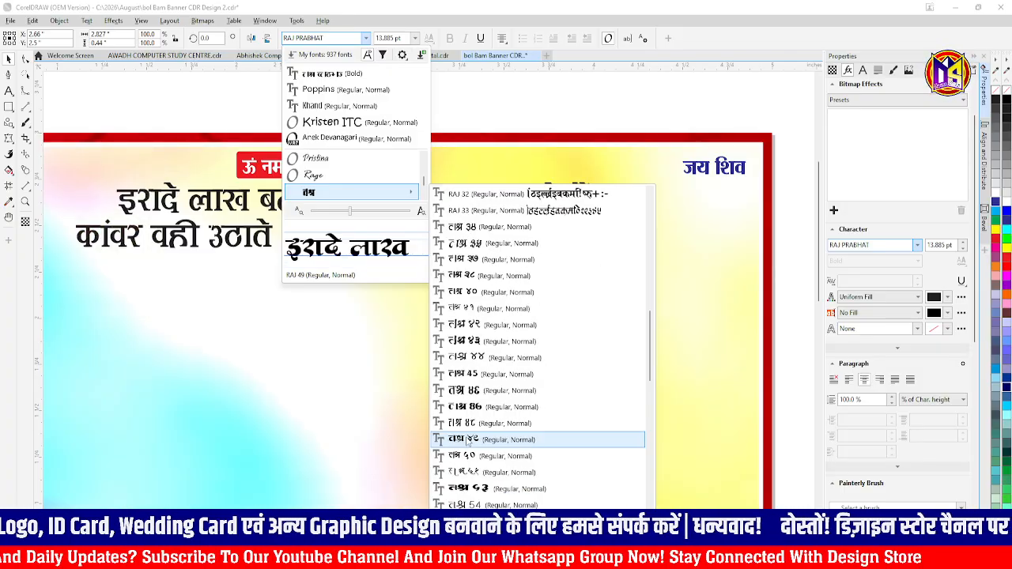
scroll(468, 441, down, 3)
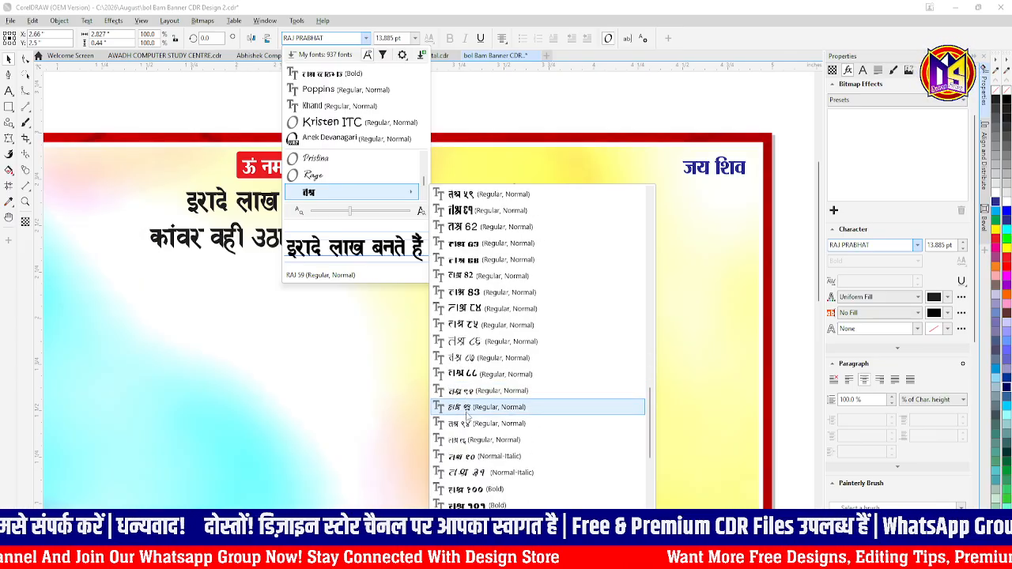
scroll(471, 467, down, 10)
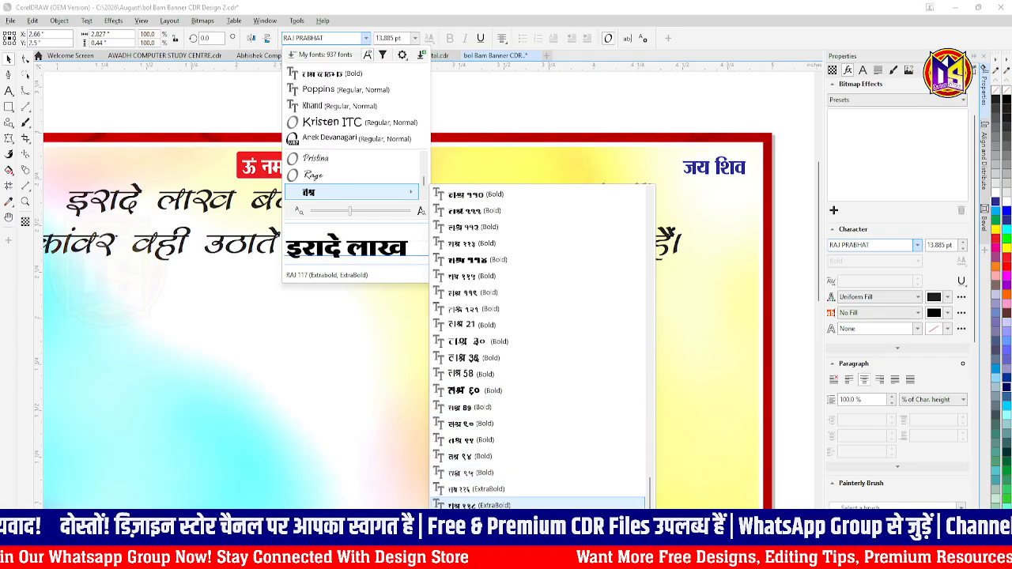
click(473, 504)
- Scale the slogan down to about 10.7 pt and centre it horizontally on the banner
drag(588, 275, 554, 274)
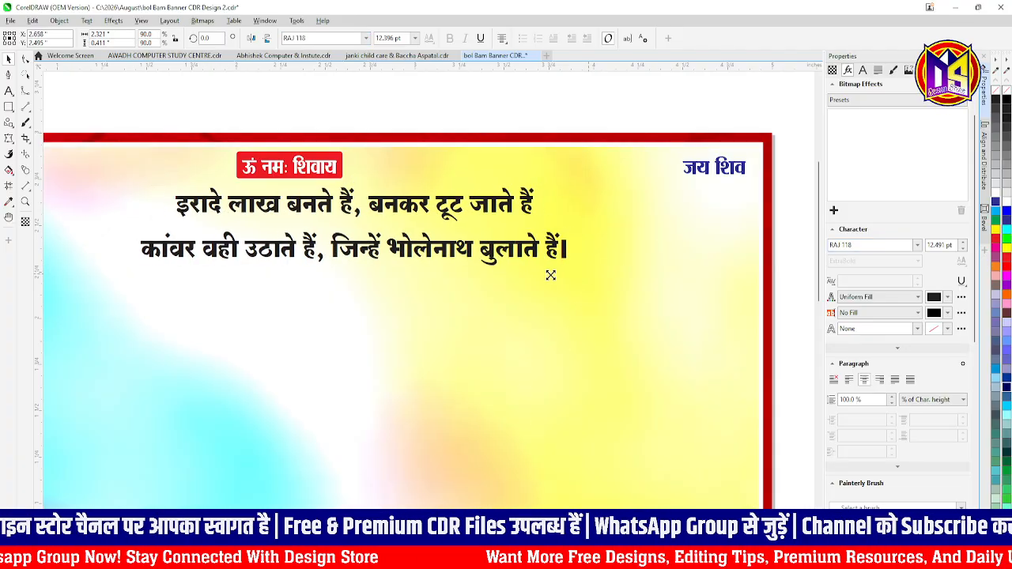
shift+click(556, 300)
- Copy all properties of the red badge onto the two-line slogan, keeping its white outline, and change the slogan's fill to dark blue
scroll(295, 170, up, 2)
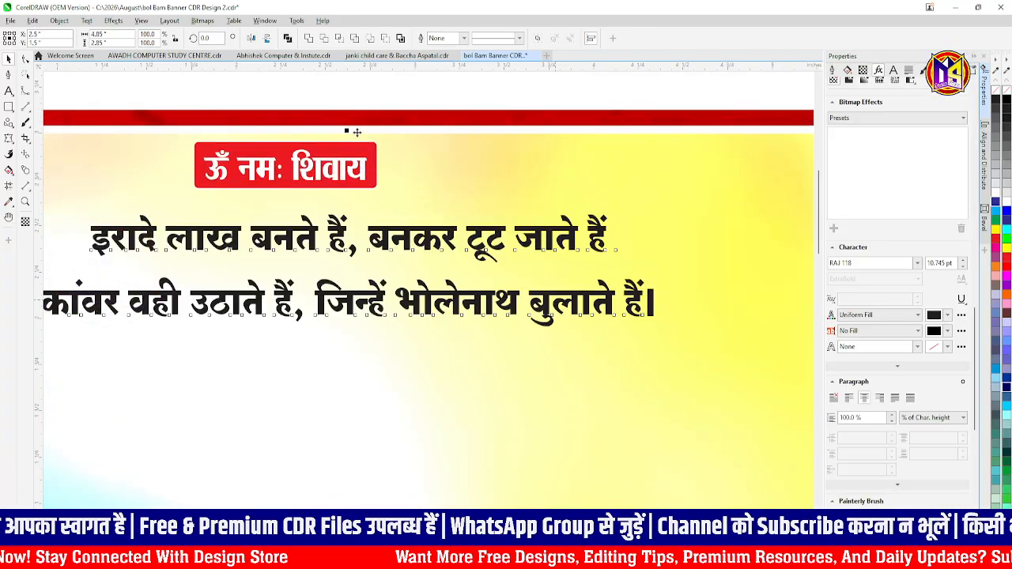
click(363, 117)
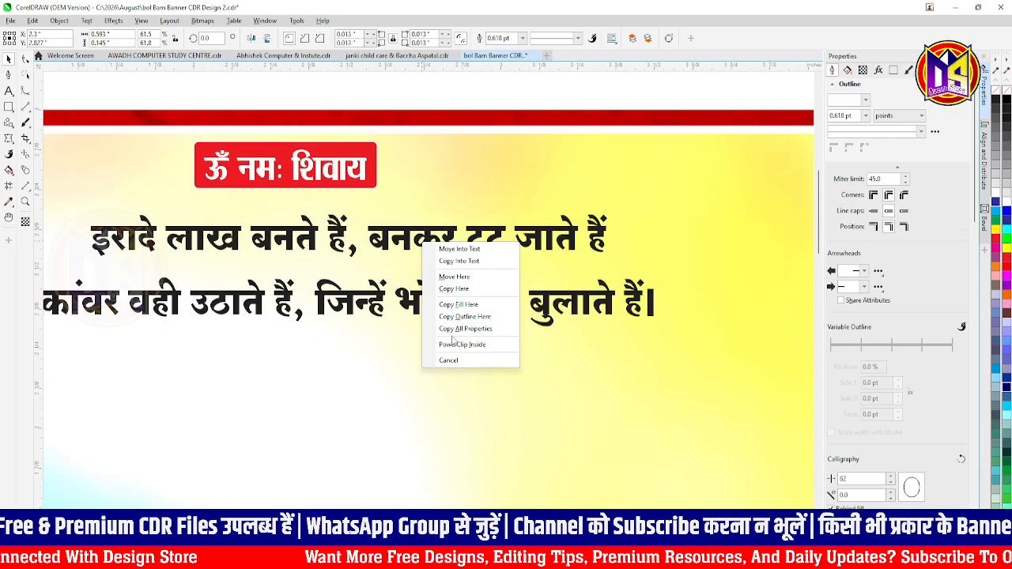
key(Escape)
click(425, 258)
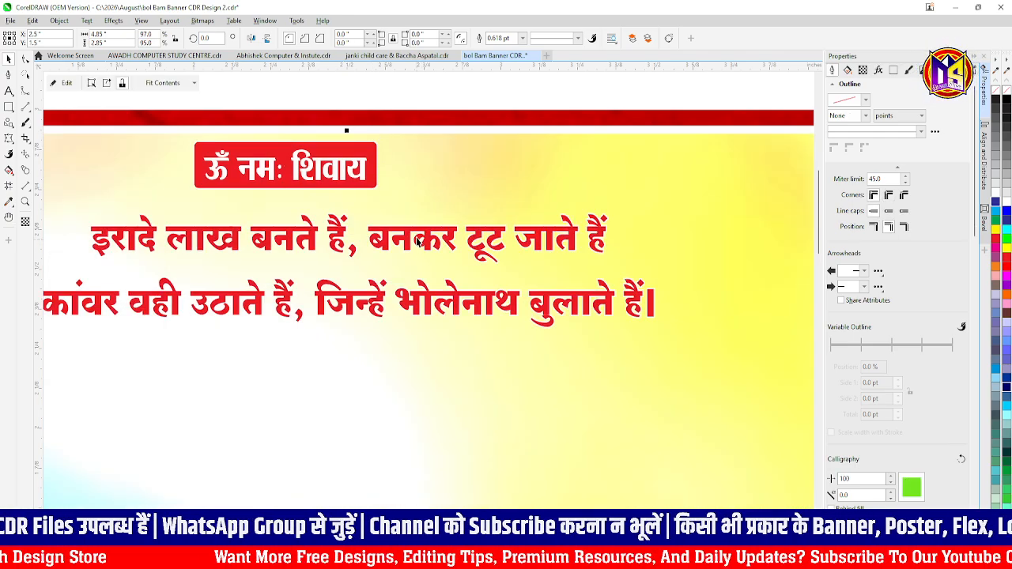
click(417, 237)
click(997, 202)
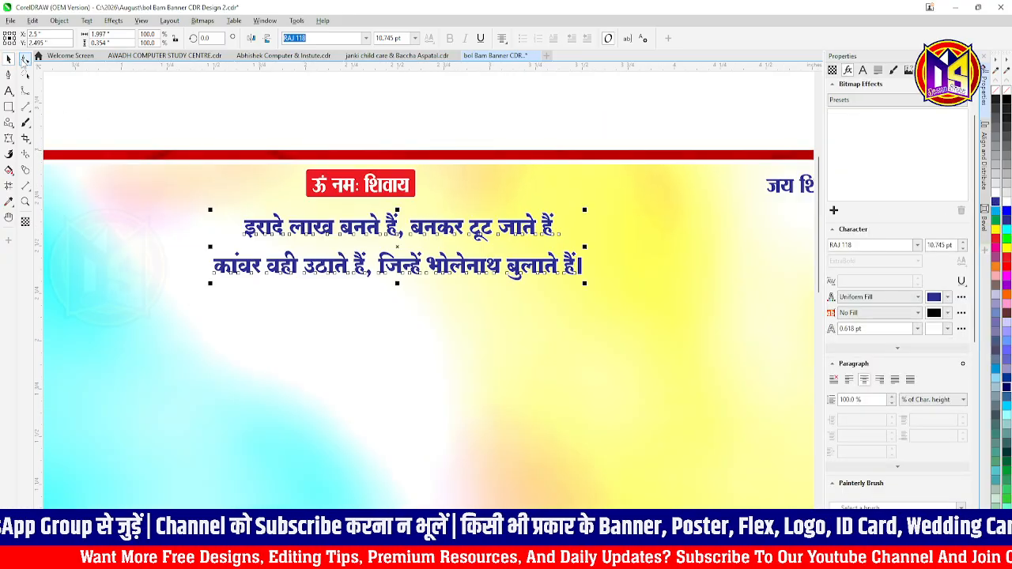
- Tighten the line spacing between the slogan's two lines slightly with the Shape tool
scroll(240, 283, up, 1)
scroll(240, 283, up, 1)
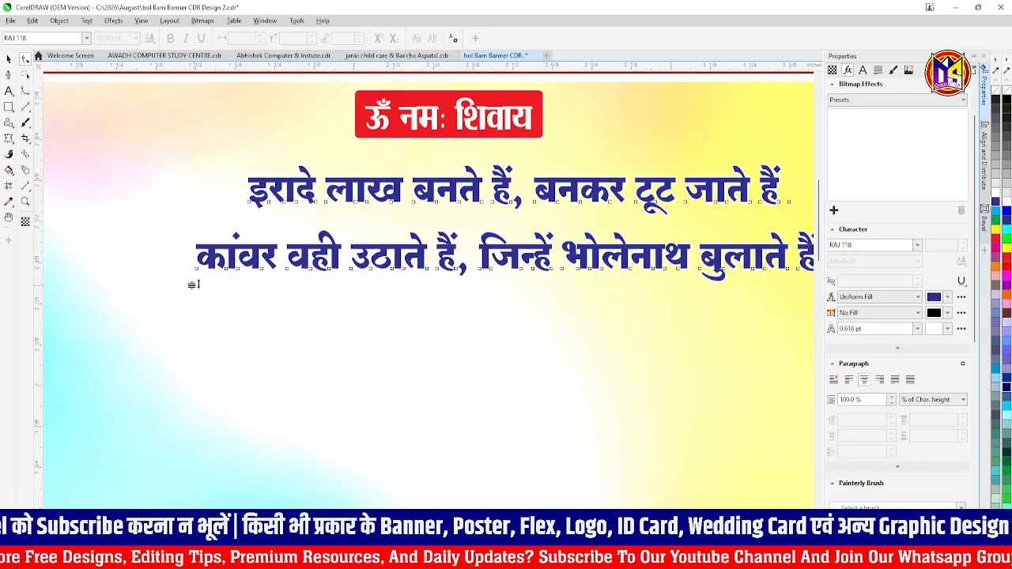
drag(193, 285, 197, 283)
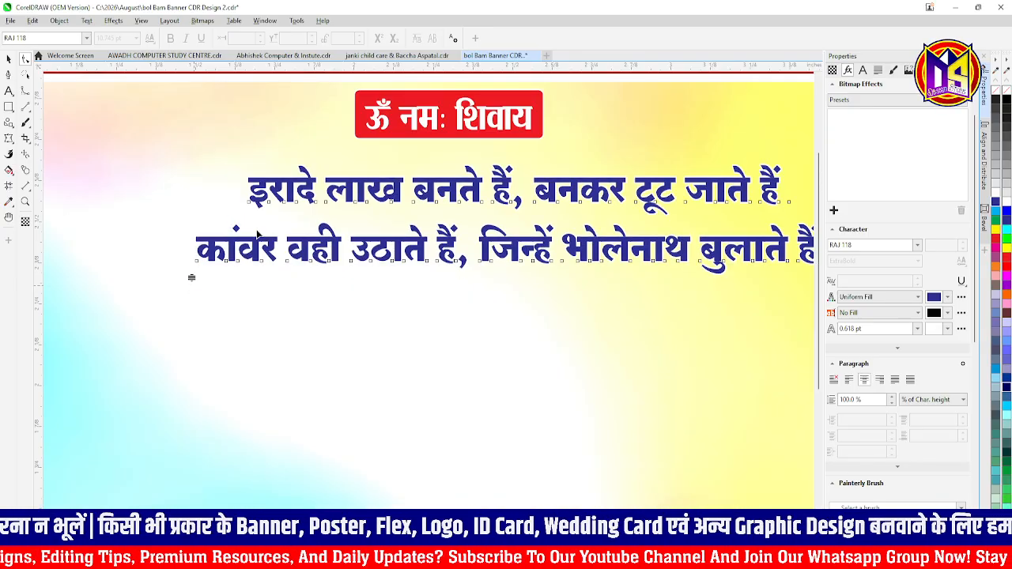
- Move the heading महाकाल कावड़ यात्रा जन्दाहा onto the banner below the slogan and enlarge it to about 24.4 pt
scroll(257, 233, down, 2)
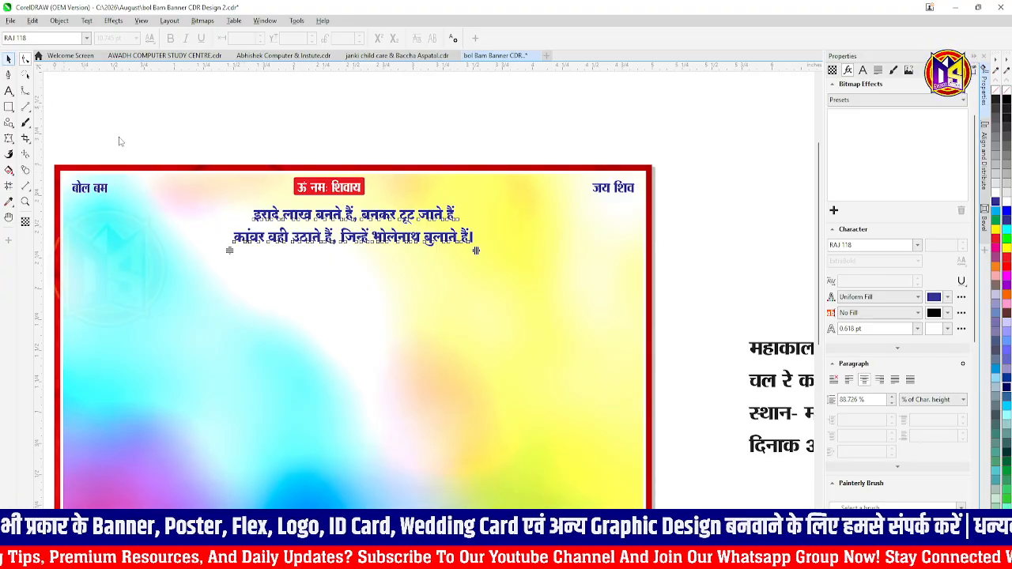
scroll(336, 221, down, 1)
key(space)
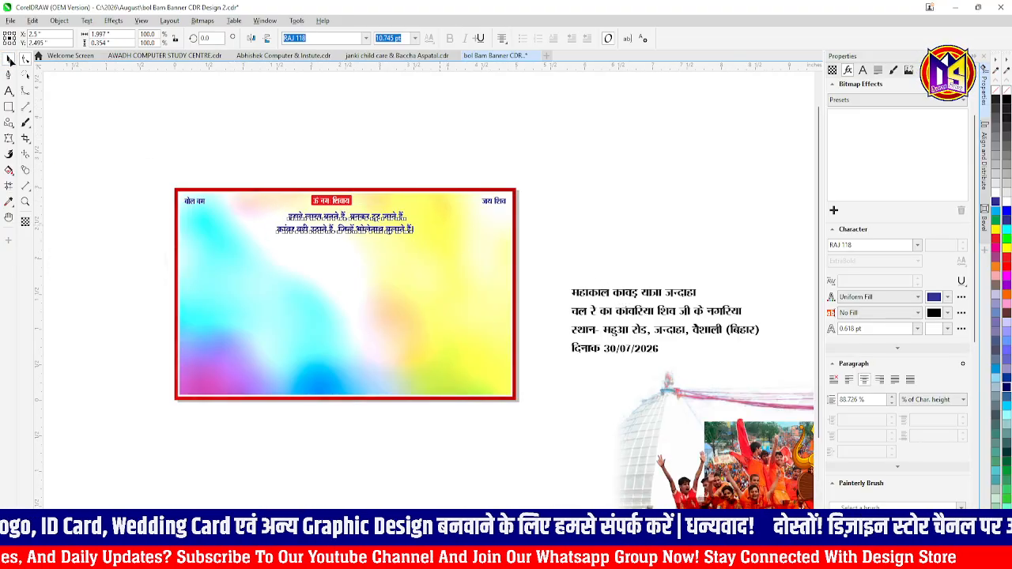
click(392, 167)
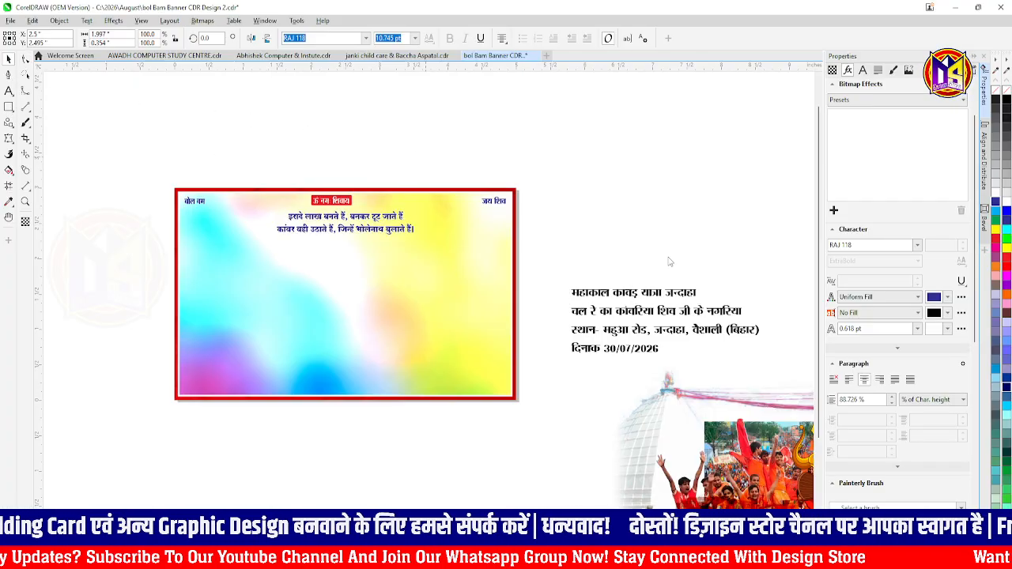
click(680, 294)
scroll(662, 288, up, 1)
scroll(677, 293, down, 2)
drag(682, 296, 526, 259)
scroll(424, 257, up, 2)
drag(603, 336, 574, 273)
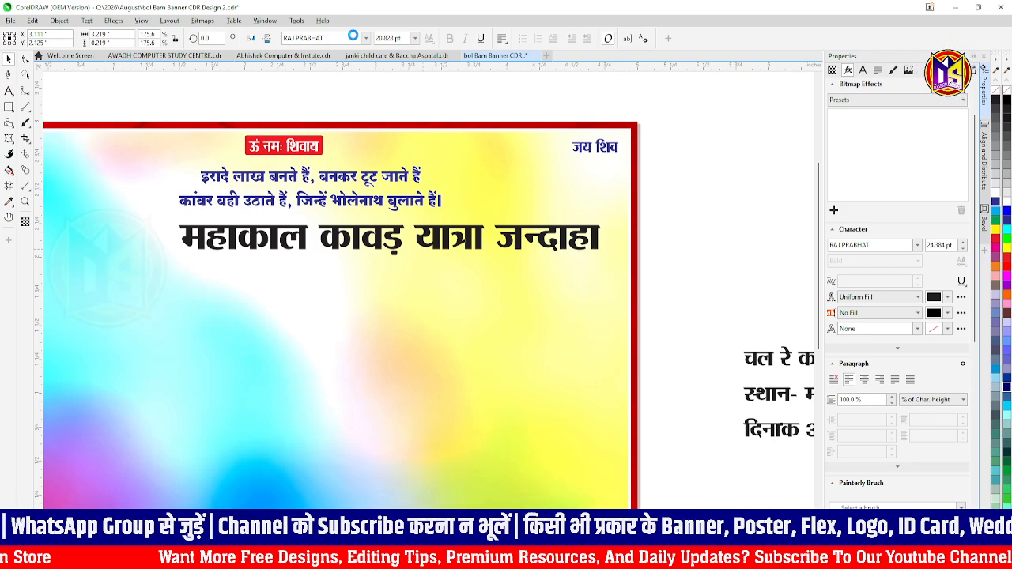
scroll(565, 221, down, 1)
- Change the main heading's font to RAJ 02
click(565, 221)
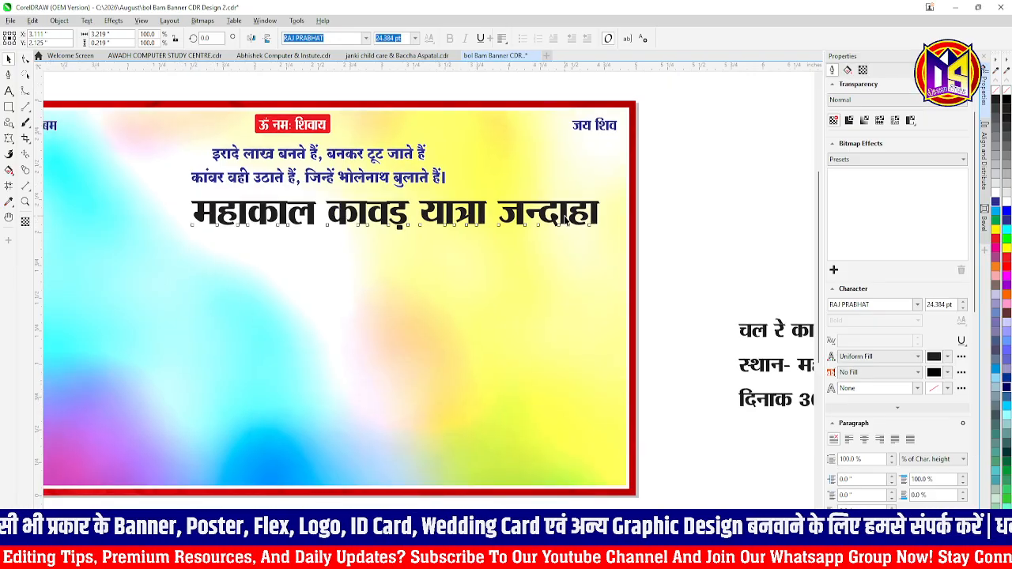
text(raj)
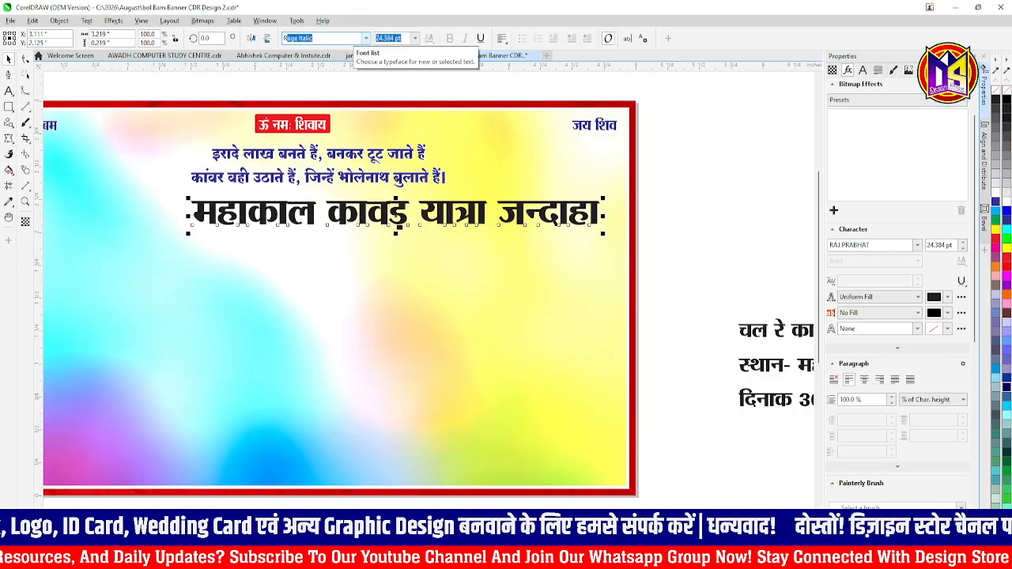
click(365, 38)
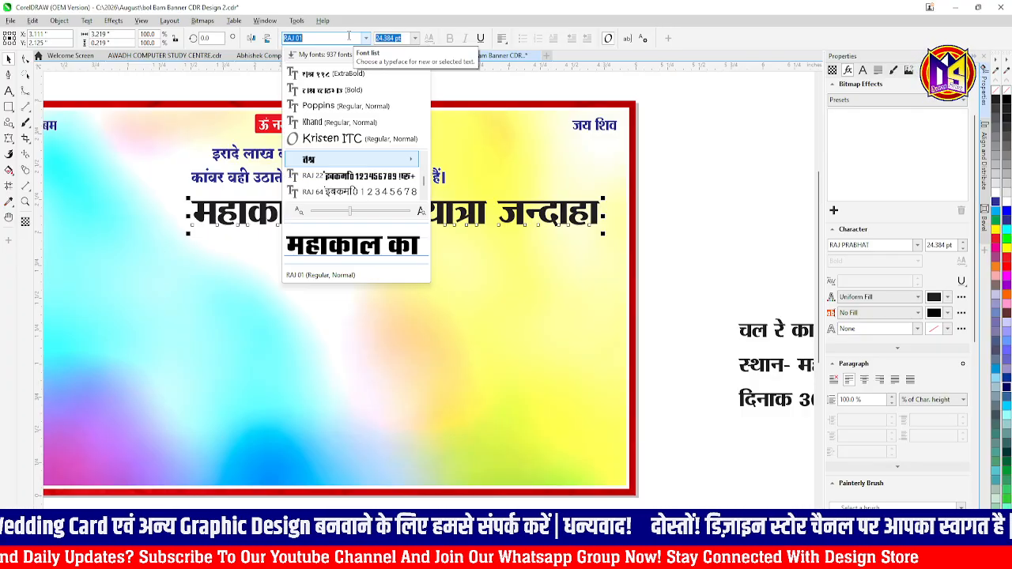
mouse_move(356, 159)
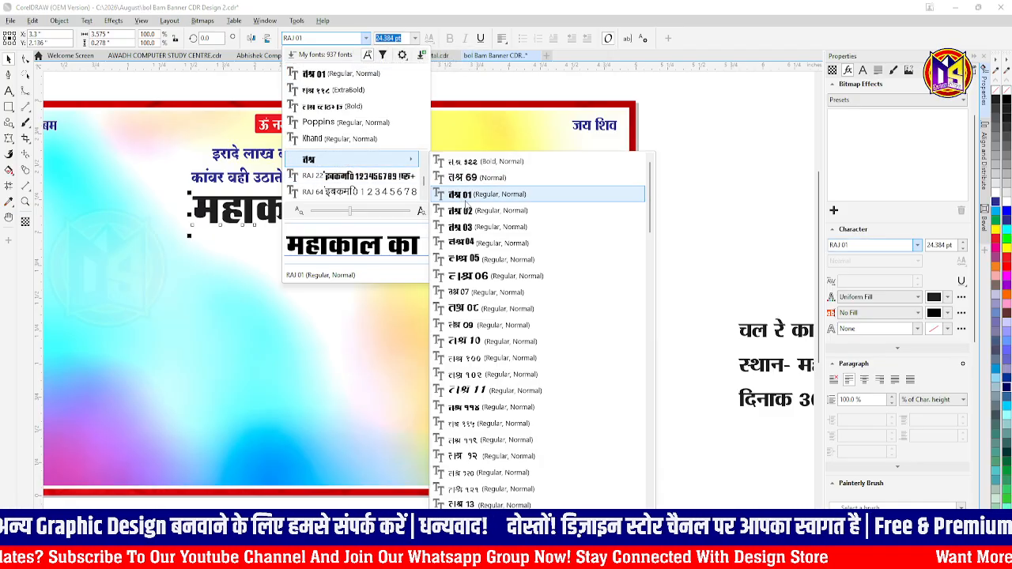
click(472, 212)
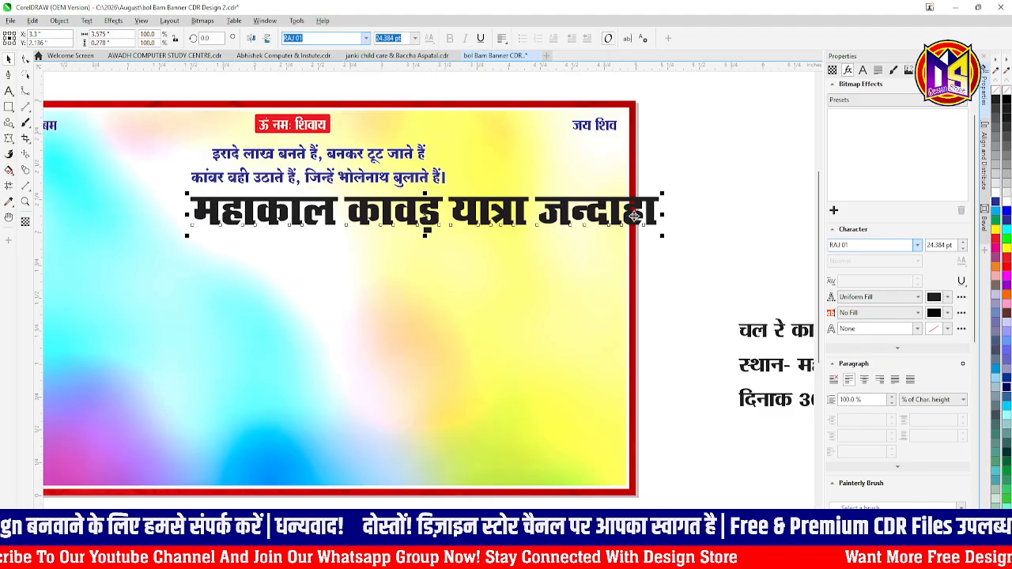
- Scale the main heading to about 3.36 in wide, stretch it to about 0.39 in tall, and lower it slightly
drag(662, 214, 621, 230)
scroll(465, 257, up, 1)
drag(378, 229, 380, 255)
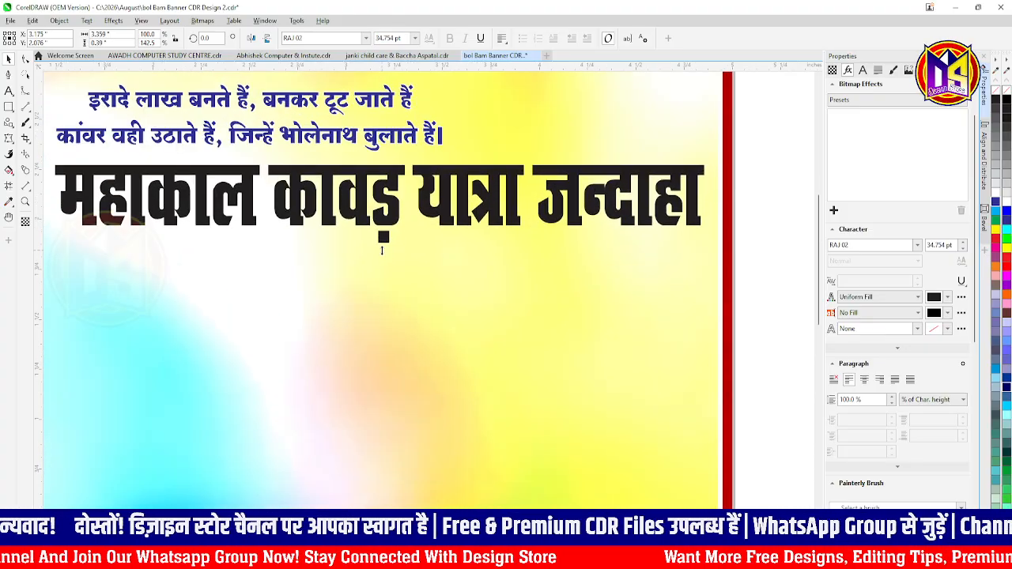
scroll(650, 273, down, 2)
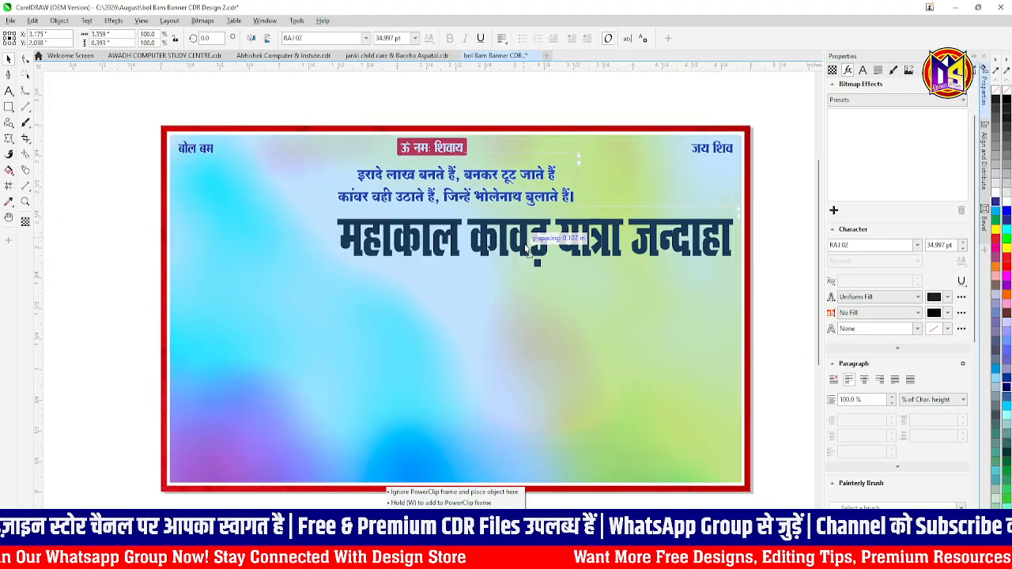
- Move the trident image off the crowd photo to the empty area below the artwork
scroll(526, 236, down, 1)
scroll(309, 204, down, 1)
scroll(309, 203, down, 1)
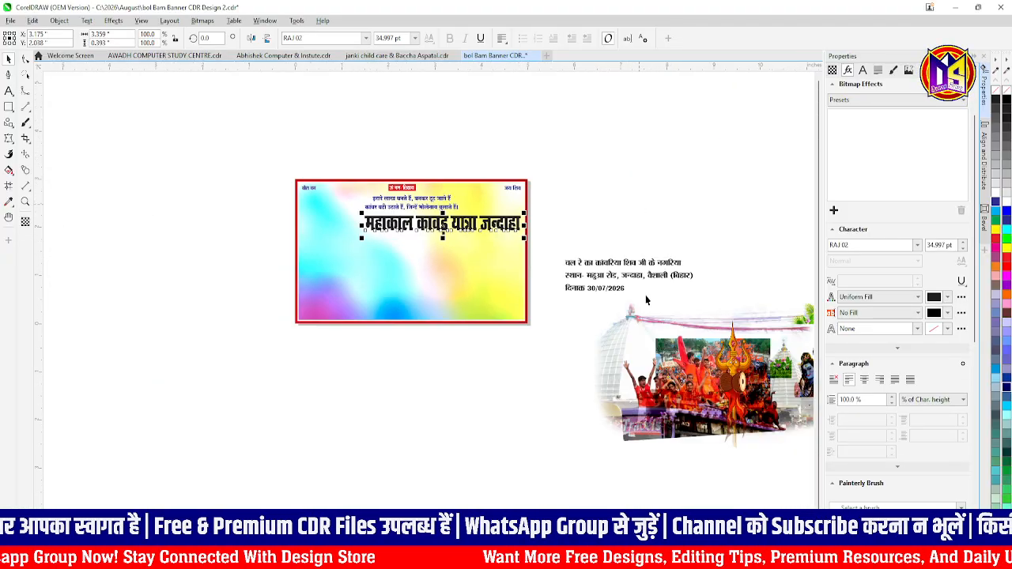
drag(675, 368, 662, 434)
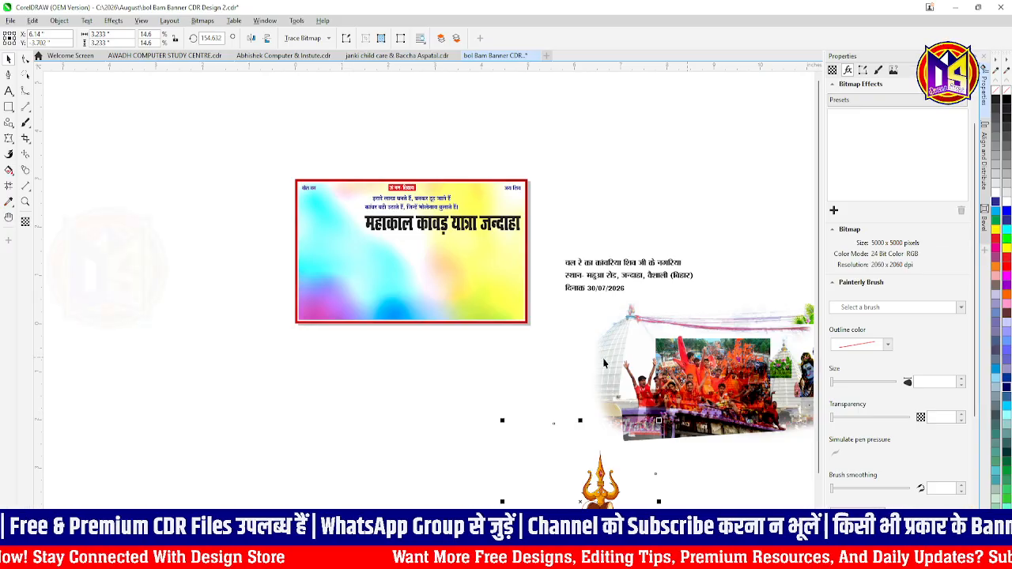
scroll(625, 367, down, 1)
scroll(742, 380, up, 2)
scroll(698, 352, down, 3)
scroll(763, 370, up, 1)
- Place the Shiva image on the banner beside the main heading and mirror it horizontally
click(762, 370)
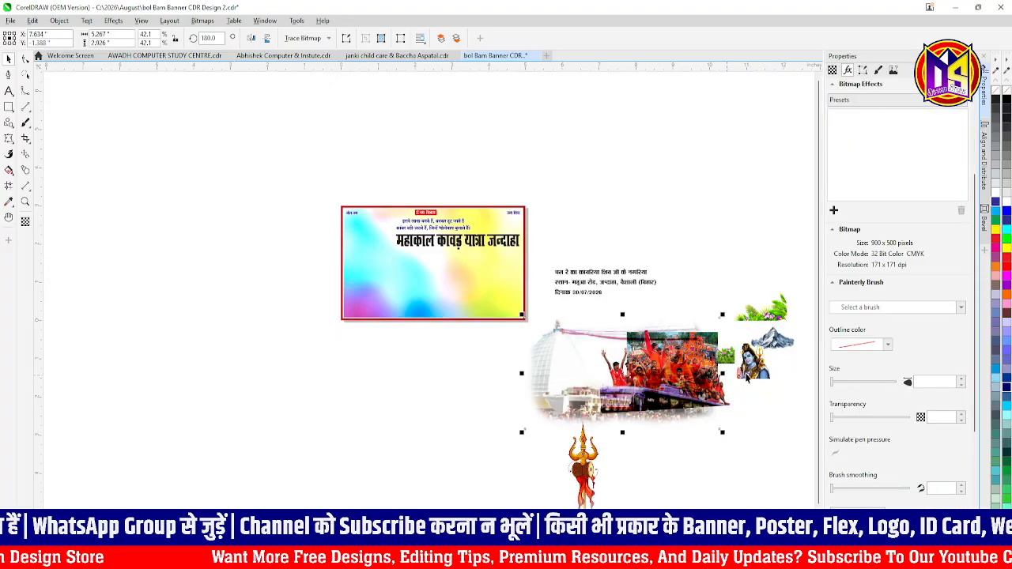
click(765, 369)
drag(765, 369, 386, 252)
scroll(386, 250, up, 3)
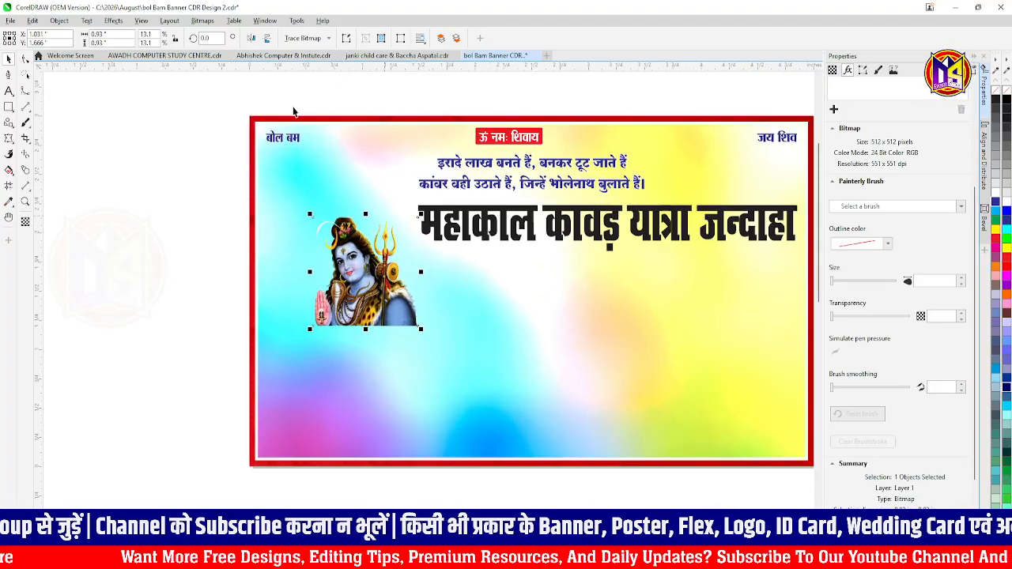
click(251, 38)
scroll(332, 237, up, 2)
scroll(333, 221, down, 2)
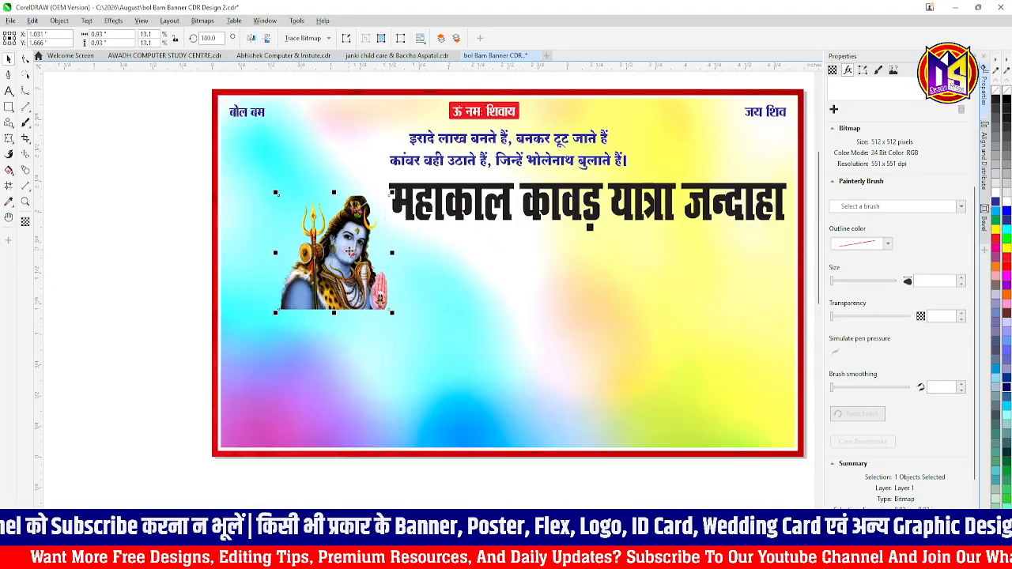
- Enlarge the Shiva image to about 1.43 in and position it below the बोल बम label
scroll(317, 198, up, 1)
click(312, 194)
drag(353, 257, 384, 289)
scroll(306, 214, down, 1)
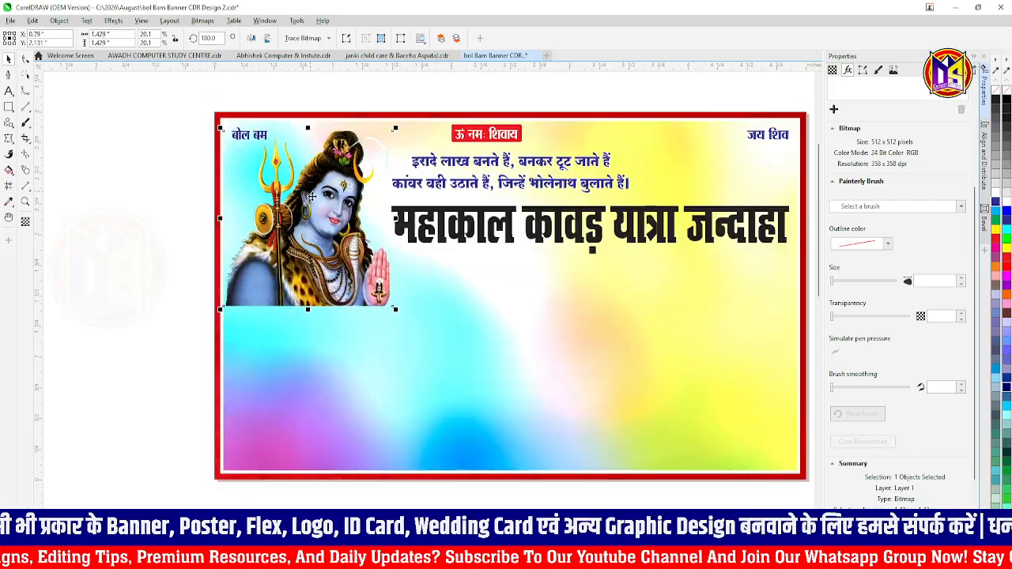
scroll(308, 214, up, 1)
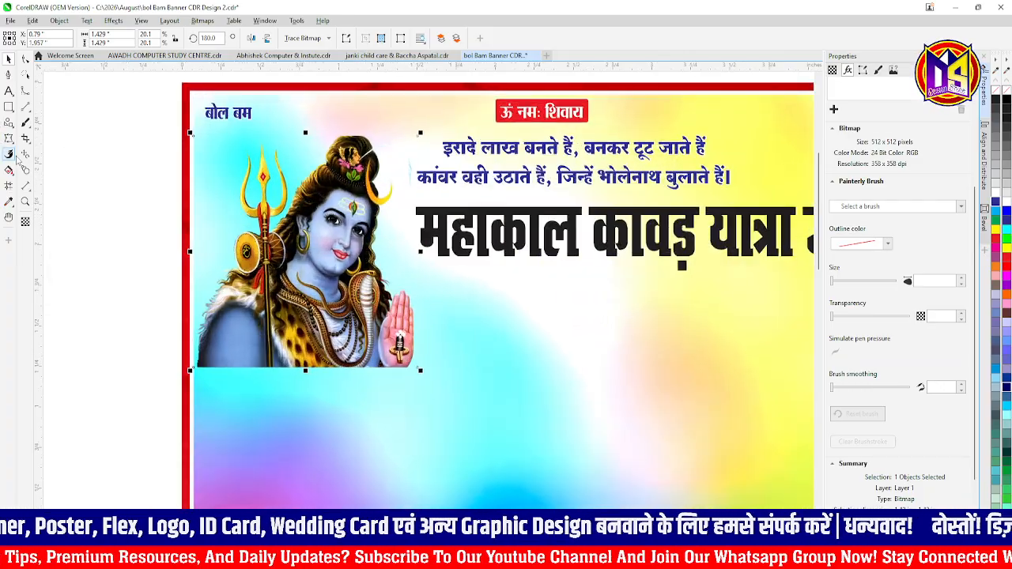
- Fade out the lower edge of the Shiva image with a short vertical fountain transparency
click(24, 220)
scroll(296, 364, up, 1)
drag(288, 314, 288, 373)
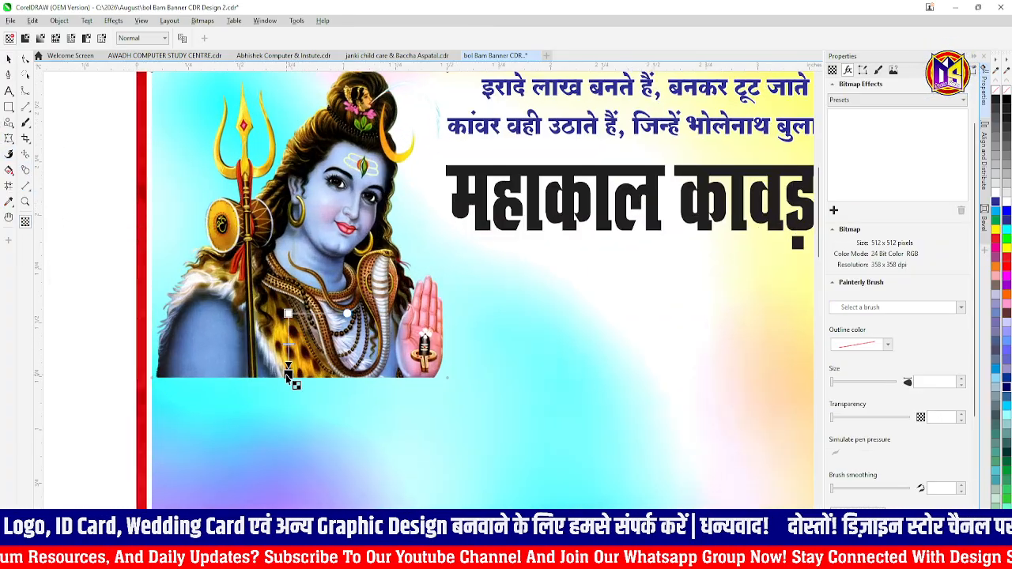
scroll(314, 320, down, 1)
click(7, 60)
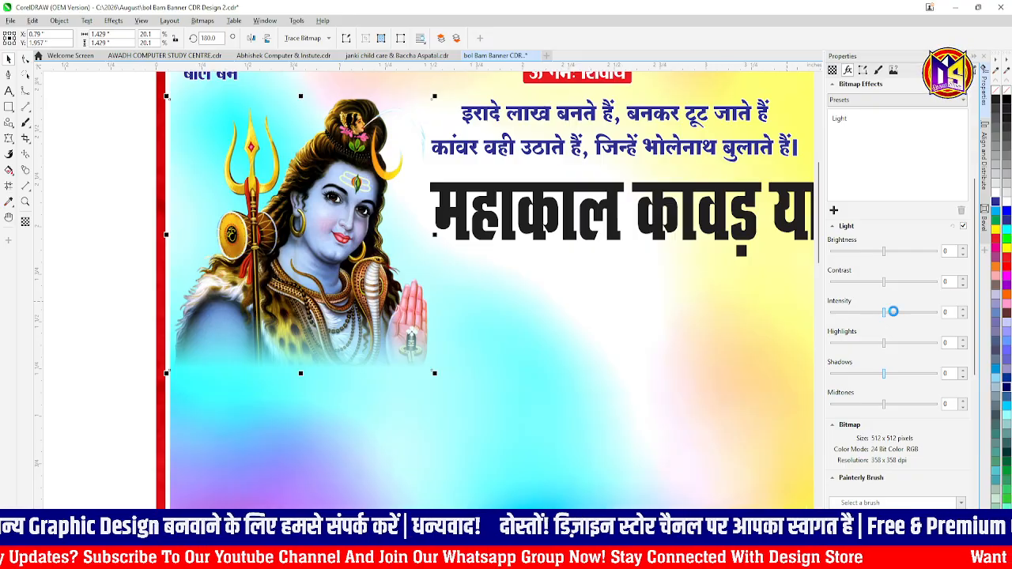
- Adjust the Shiva image's Light effect to intensity 12 and brightness 10
click(895, 313)
drag(893, 313, 890, 313)
click(890, 252)
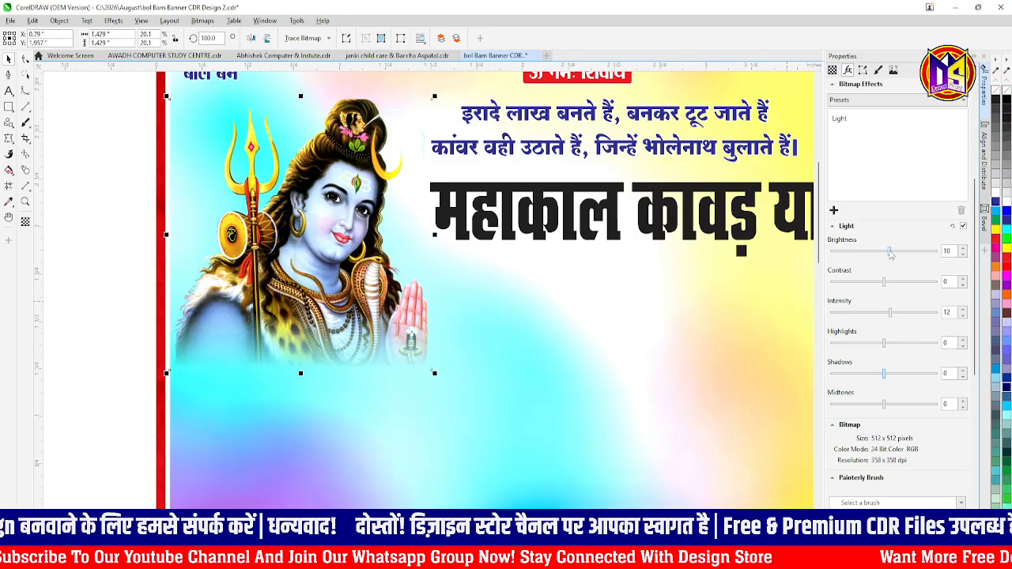
- Enlarge the Shiva image to about 1.54 in and shift it closer to the banner's left border
scroll(696, 293, down, 3)
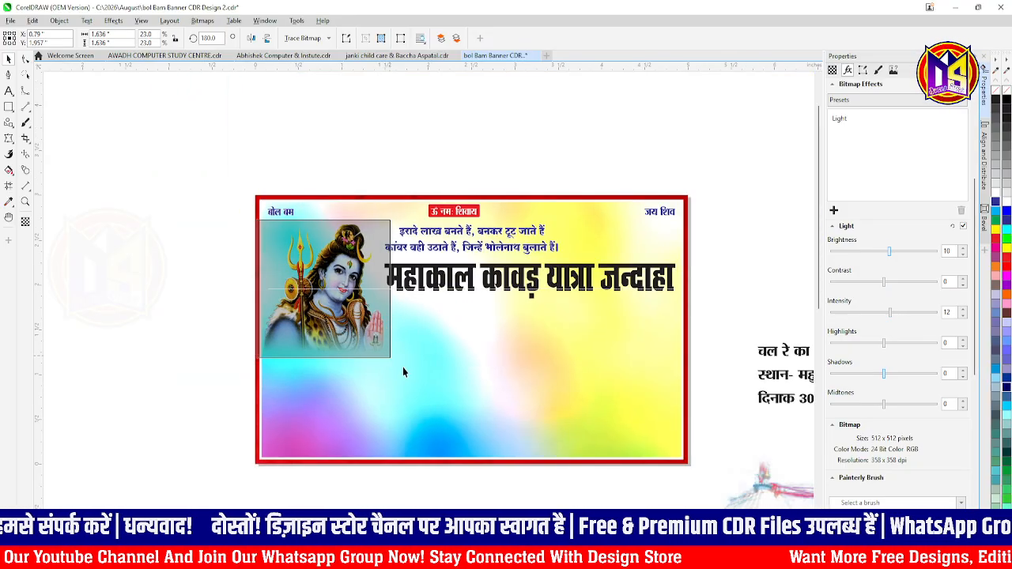
scroll(364, 276, up, 2)
click(393, 271)
key(ctrl+z)
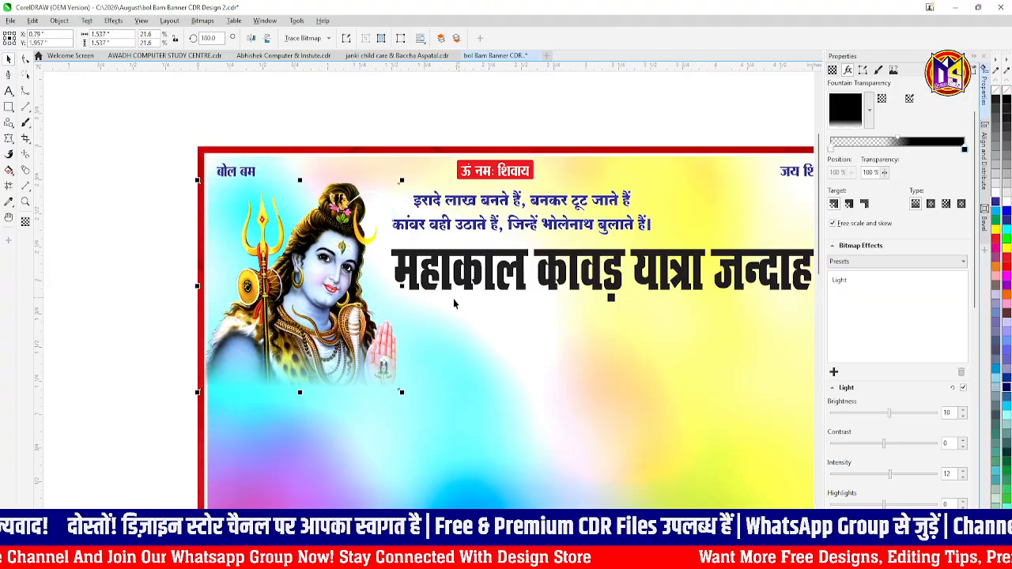
scroll(330, 243, up, 2)
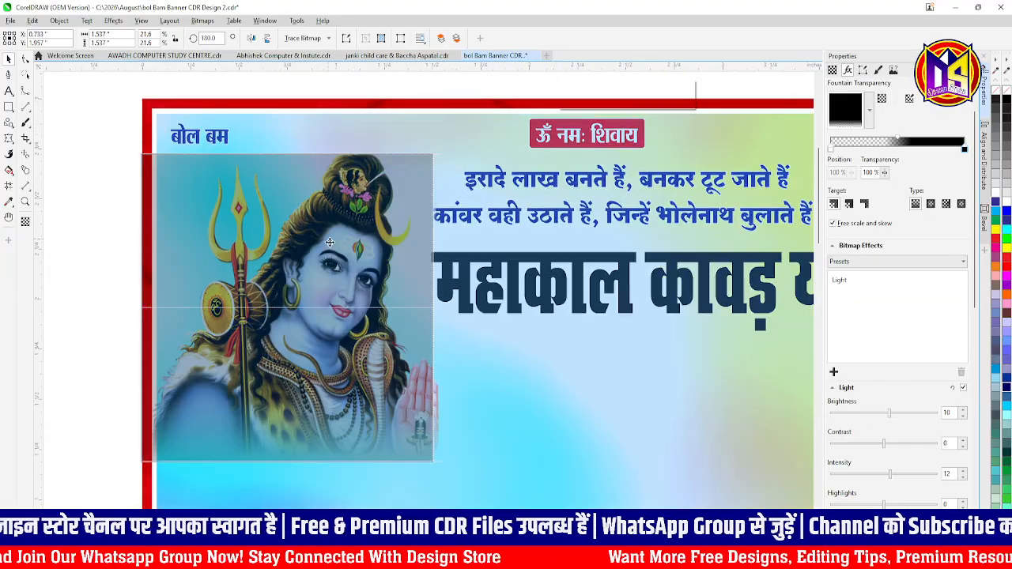
- Tilt the Shiva image by about 4.3° and lower it slightly on the banner
click(421, 144)
key(Delete)
click(392, 175)
click(392, 175)
drag(438, 151, 423, 147)
scroll(319, 198, down, 2)
click(324, 200)
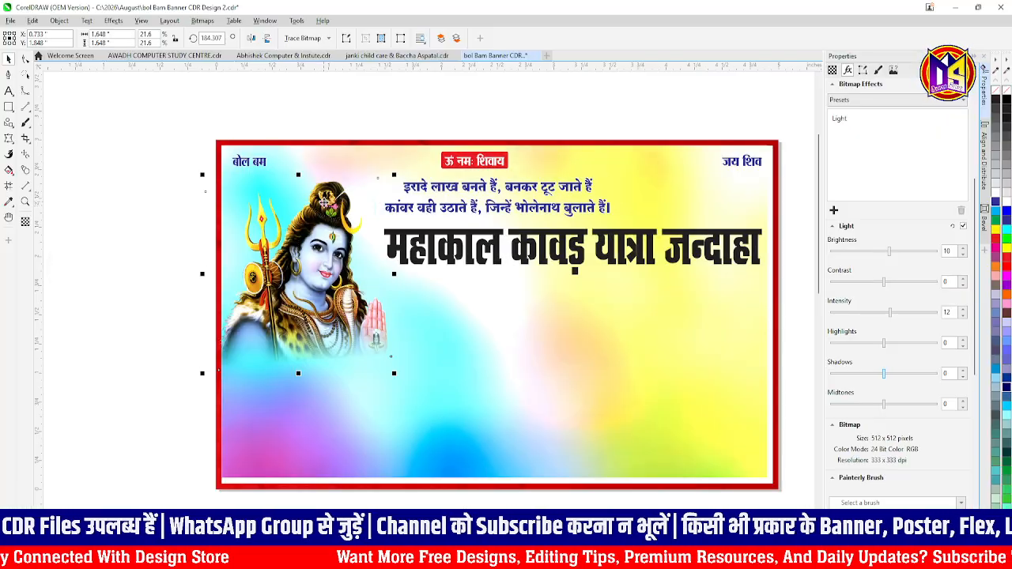
- Recentre the colourful background frame on the banner and PowerClip the Shiva image inside it
click(775, 379)
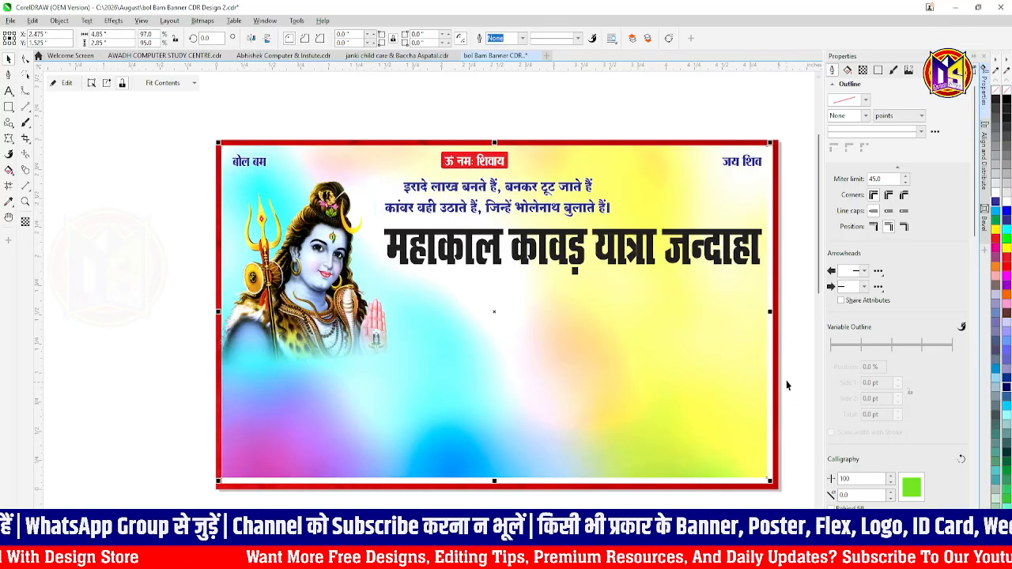
click(173, 308)
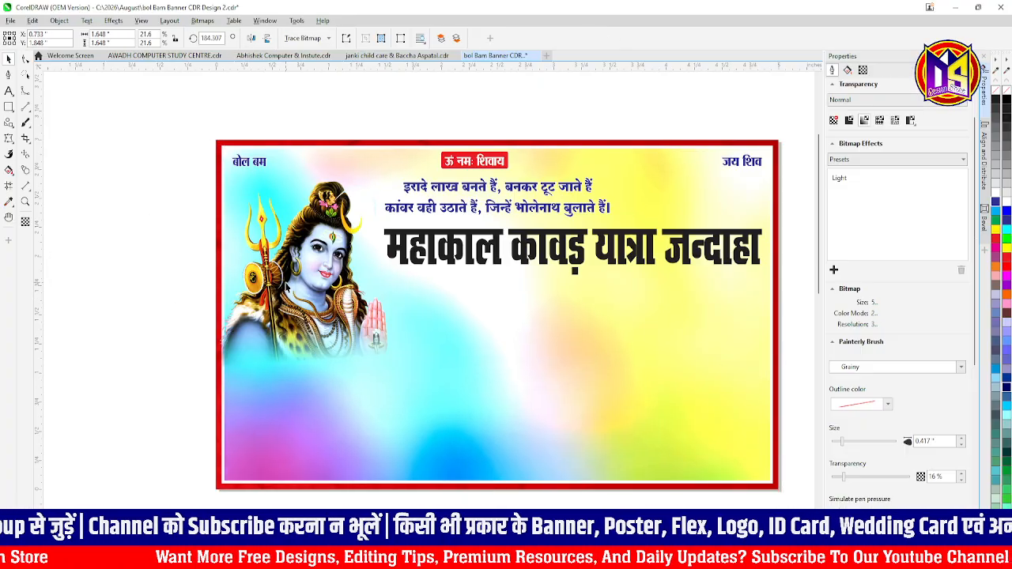
click(306, 281)
scroll(306, 281, up, 1)
mouse_move(310, 282)
mouse_down()
mouse_move(303, 267)
mouse_move(316, 283)
mouse_up()
right_click(315, 283)
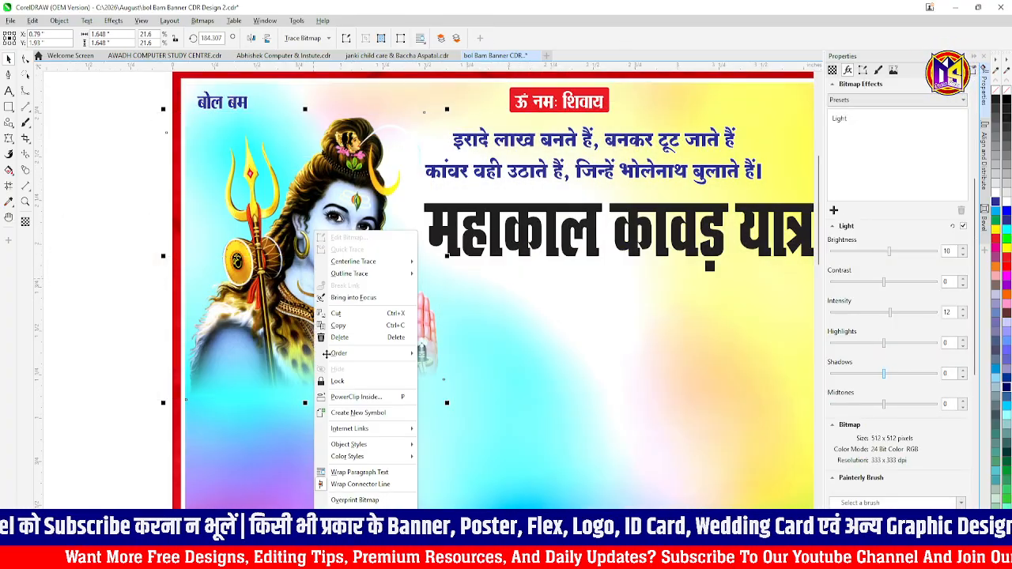
click(361, 399)
scroll(479, 427, down, 2)
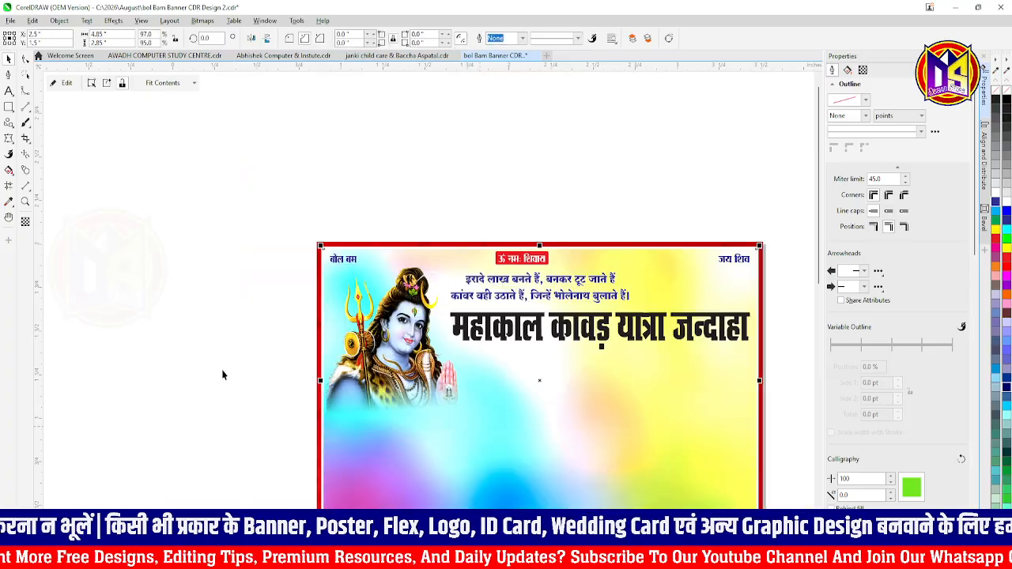
- Shrink the बोल बम and जय शिव labels together to an overall width of about 4.4 in
scroll(317, 234, up, 2)
click(322, 237)
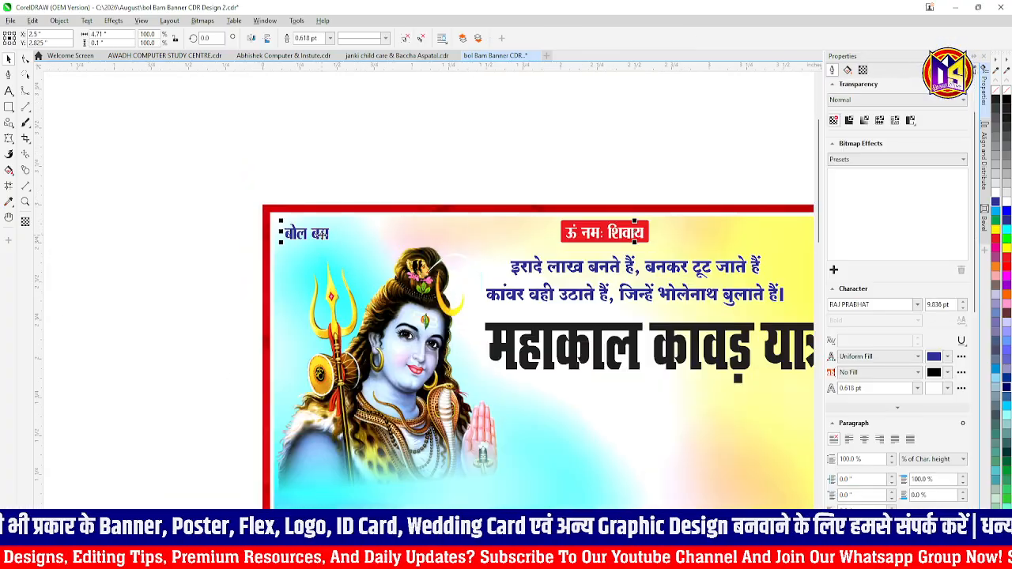
scroll(312, 236, down, 2)
scroll(301, 236, up, 2)
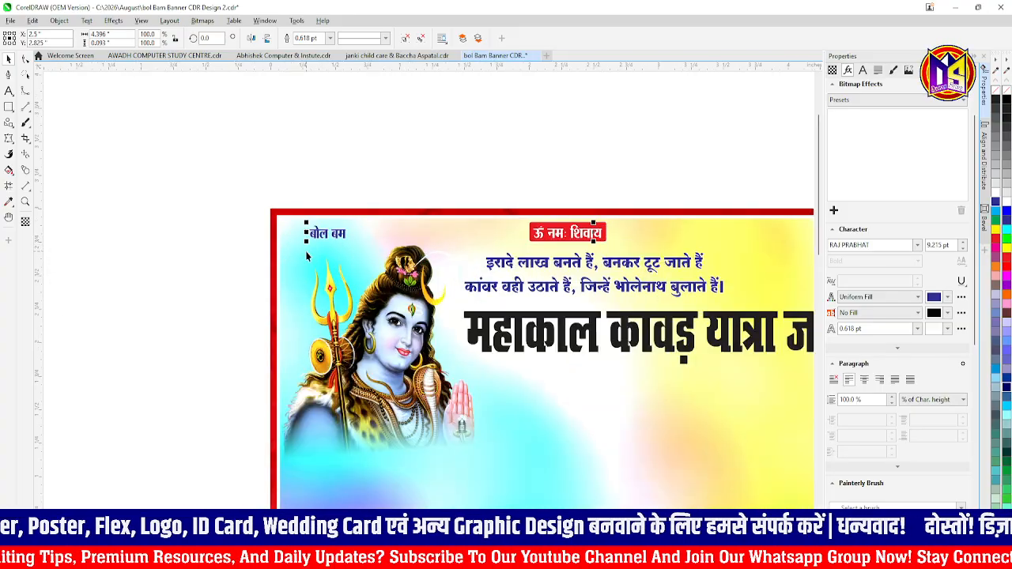
- Move the flowering grass image to the banner's lower-left corner and set the crowd-on-bus photo aside below the banner
scroll(271, 199, down, 2)
drag(782, 404, 517, 382)
key(Escape)
click(771, 402)
drag(771, 402, 303, 382)
scroll(302, 379, up, 1)
click(444, 443)
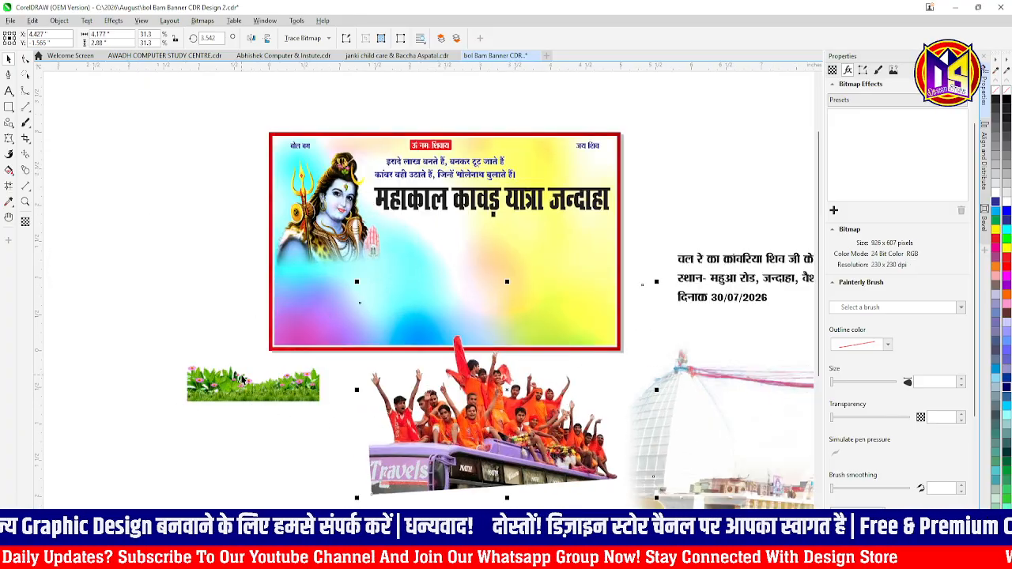
drag(240, 376, 282, 350)
drag(419, 435, 553, 489)
scroll(315, 383, up, 1)
- Align the grass image with the bottom and left edges of the colourful background frame
click(283, 351)
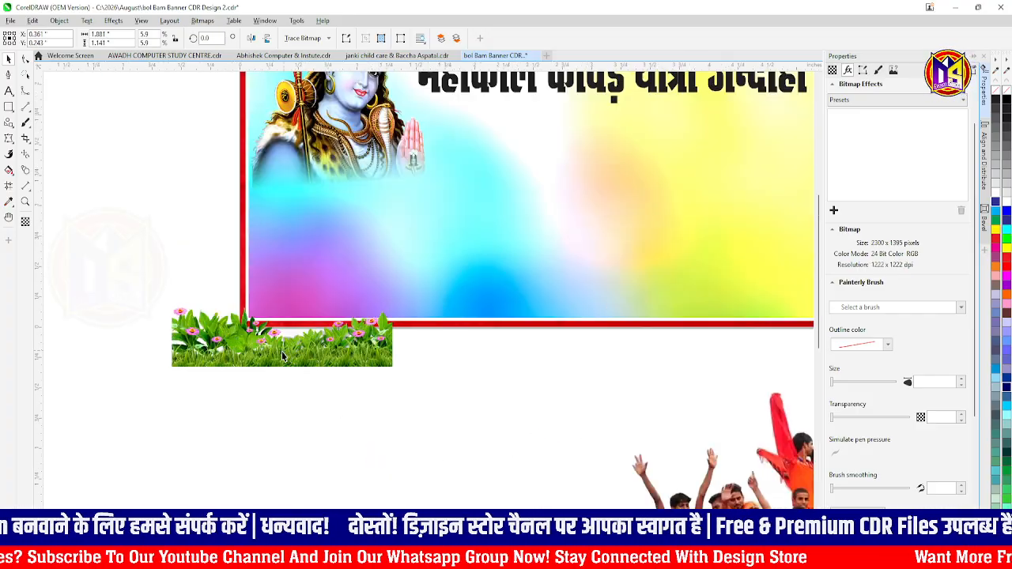
shift+click(457, 283)
key(b)
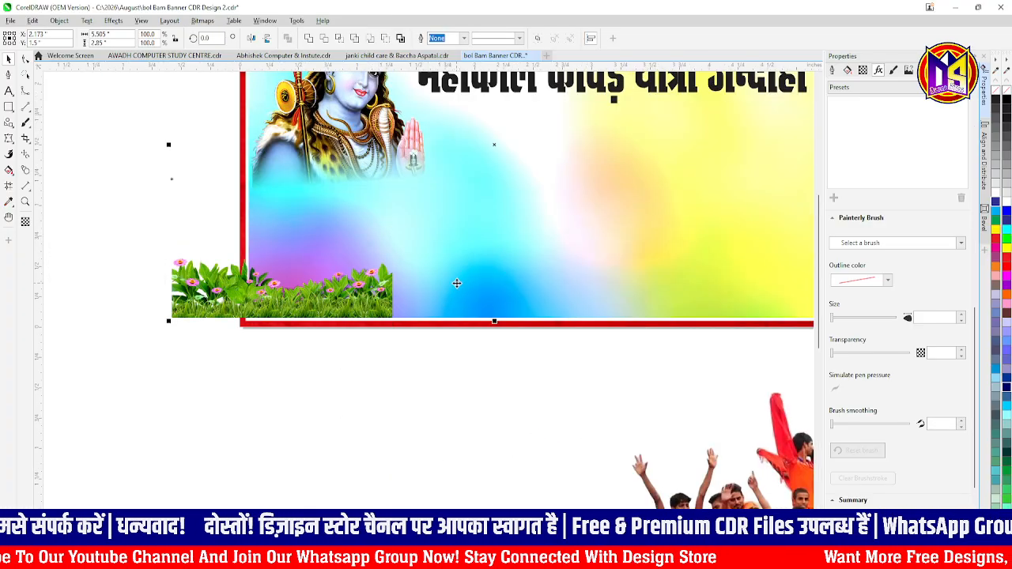
key(r)
key(l)
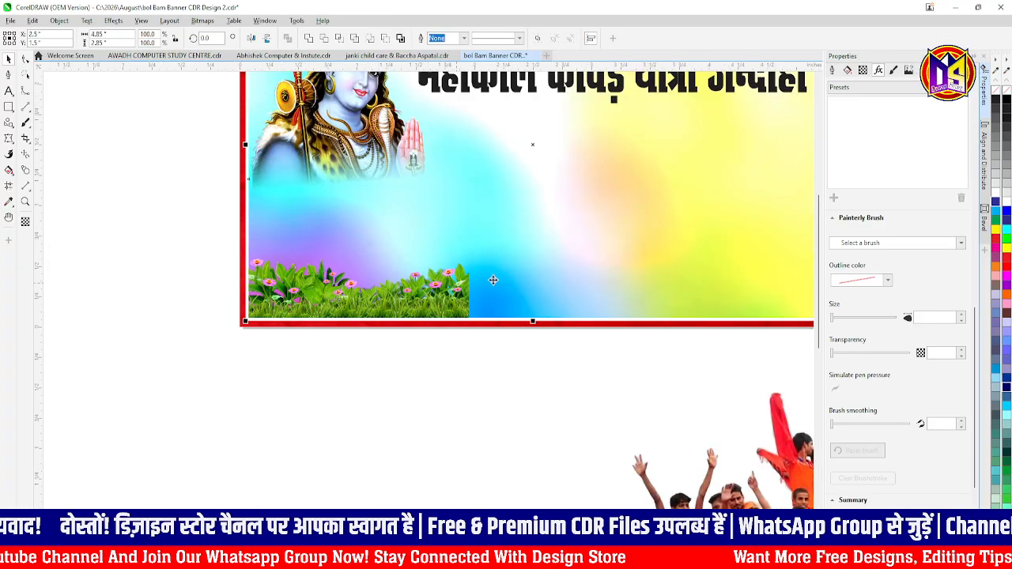
- Shrink the flowering grass image to about 0.73 in wide and move it up from the frame's lower edge
click(464, 299)
drag(473, 176, 422, 262)
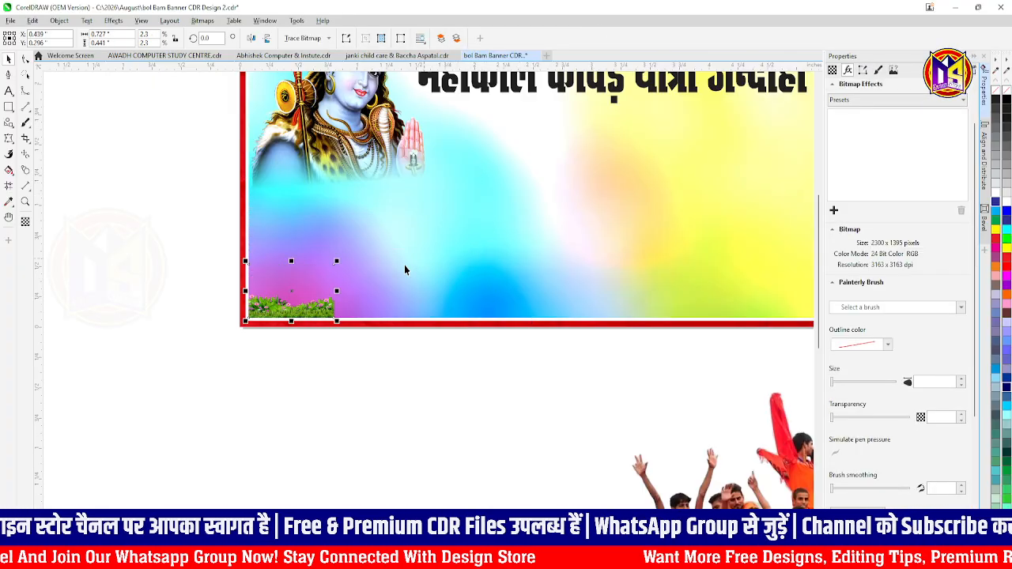
scroll(422, 261, up, 1)
drag(324, 309, 324, 242)
- Crop the empty area above the grass with the Shape tool, leaving the image about 0.22 in high
click(28, 61)
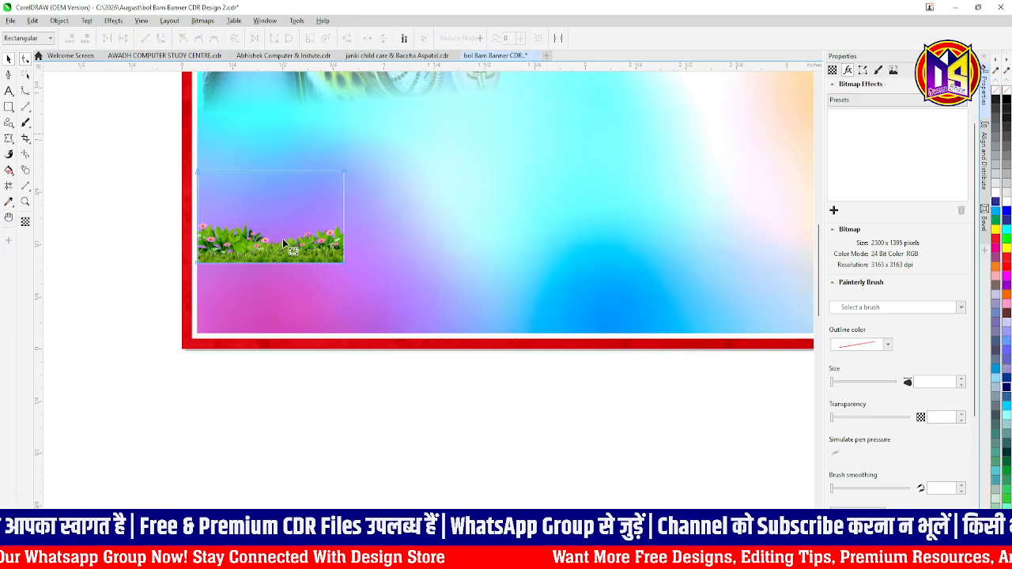
scroll(209, 205, up, 2)
drag(103, 119, 500, 199)
click(371, 128)
click(200, 242)
drag(385, 124, 384, 155)
key(space)
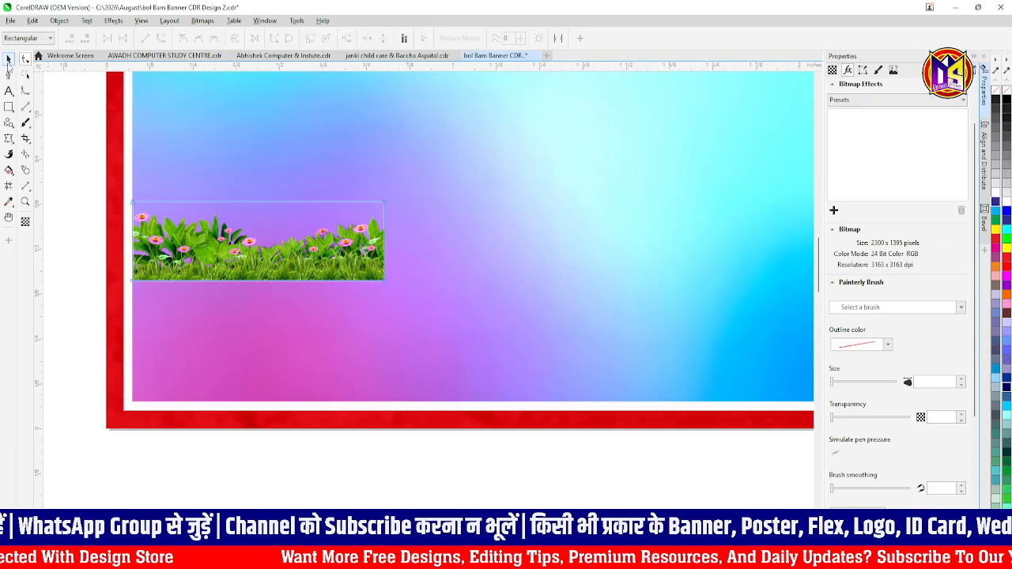
- Place a mirrored copy of the grass image beside the original and repeat the pair in a continuous row beyond the banner's right edge
scroll(196, 252, down, 2)
drag(196, 252, 344, 290)
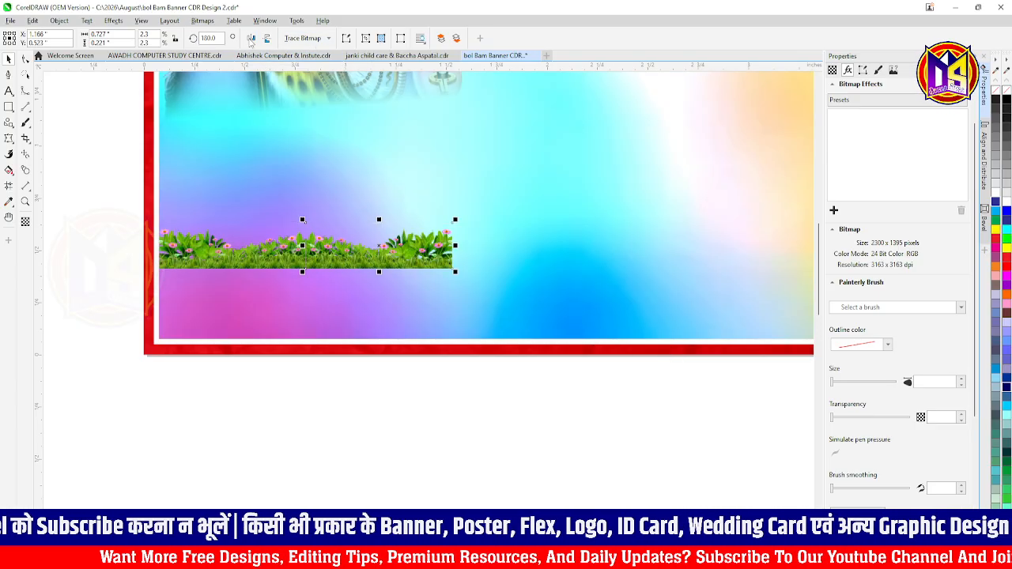
shift+click(252, 258)
scroll(253, 258, down, 2)
drag(252, 257, 415, 270)
scroll(396, 268, up, 5)
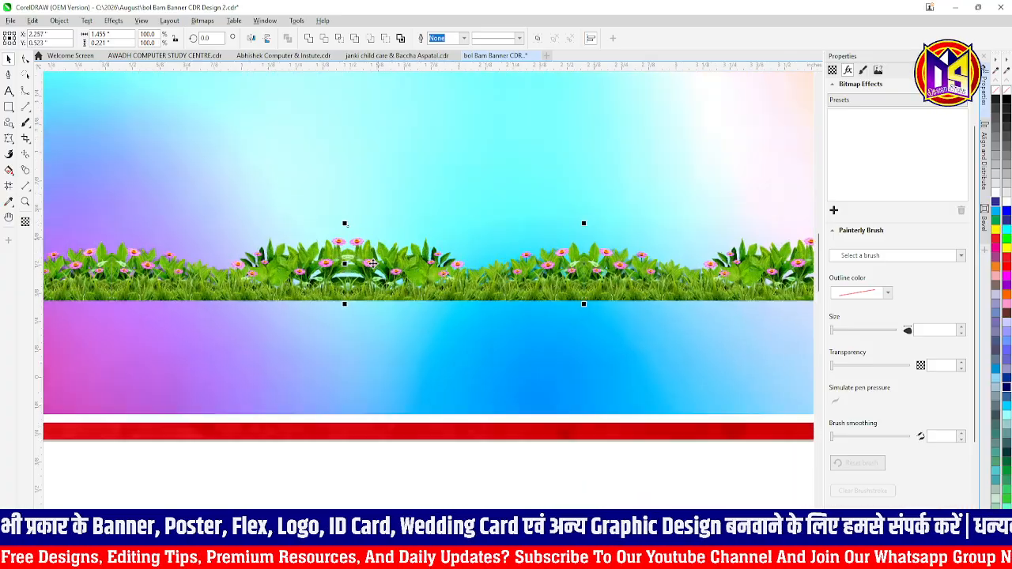
scroll(312, 268, down, 5)
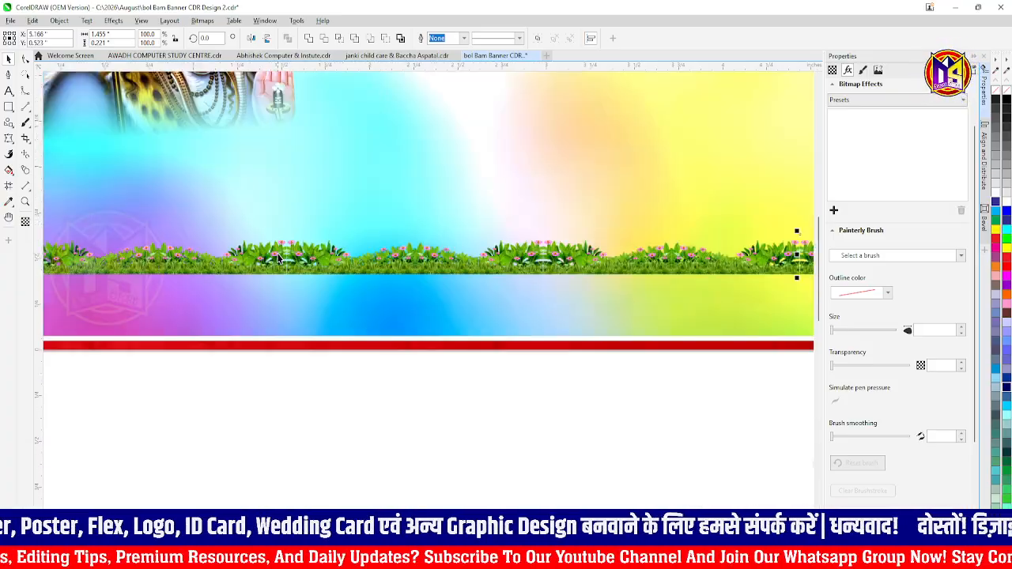
key(Delete)
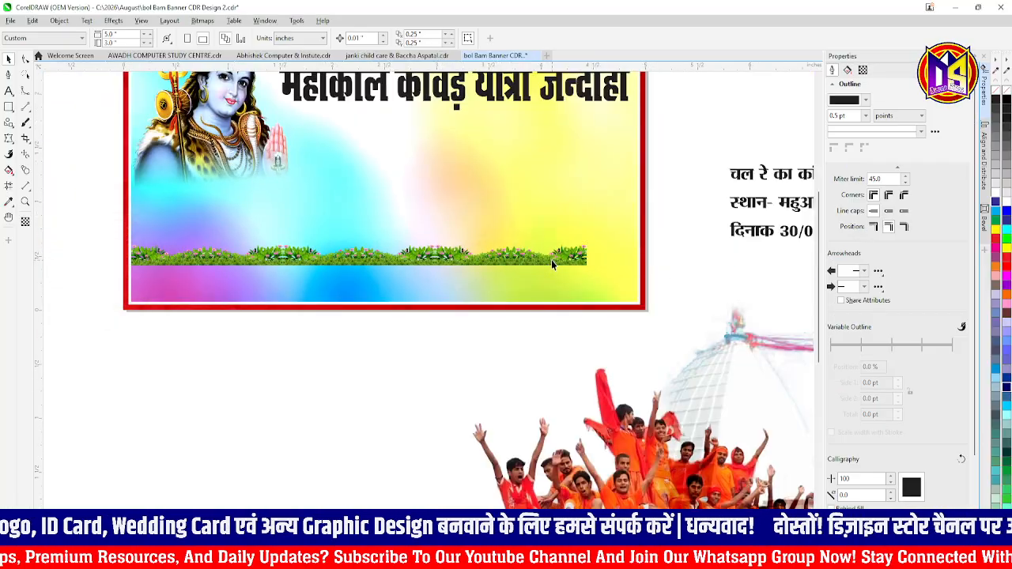
key(ctrl+z)
click(77, 223)
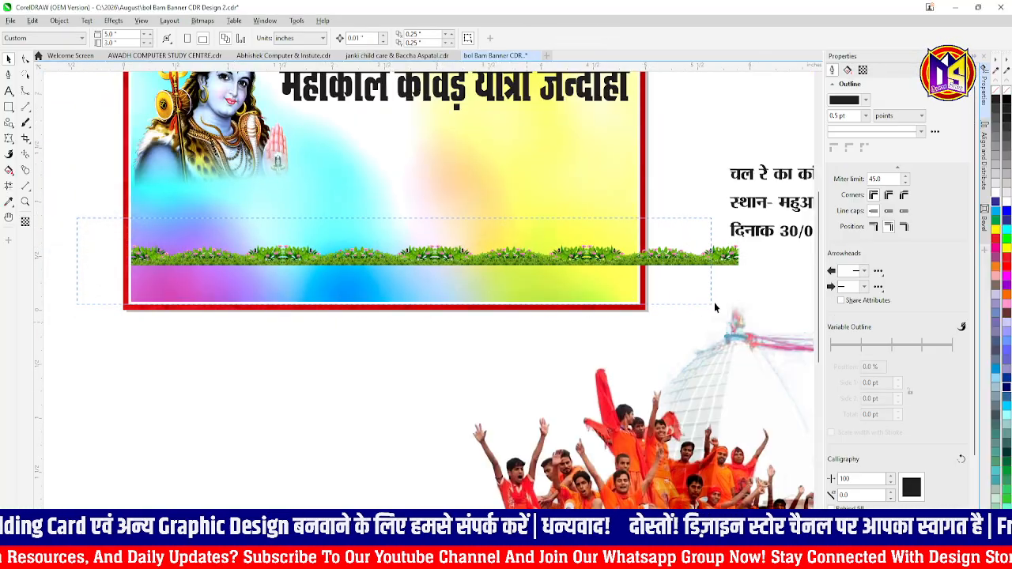
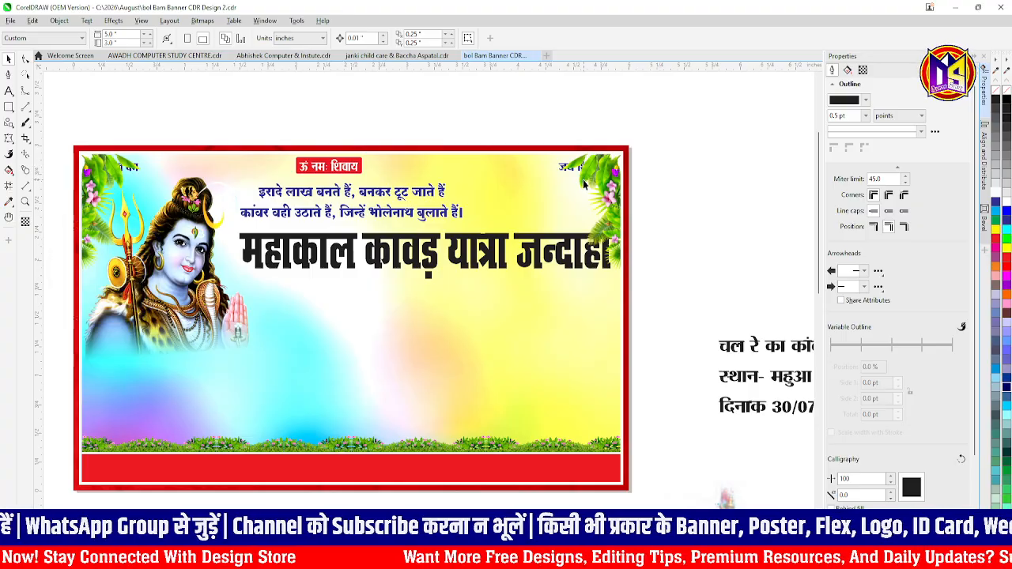
- PowerClip both flowering leaf images in the banner's upper corners inside the colourful background frame
click(105, 170)
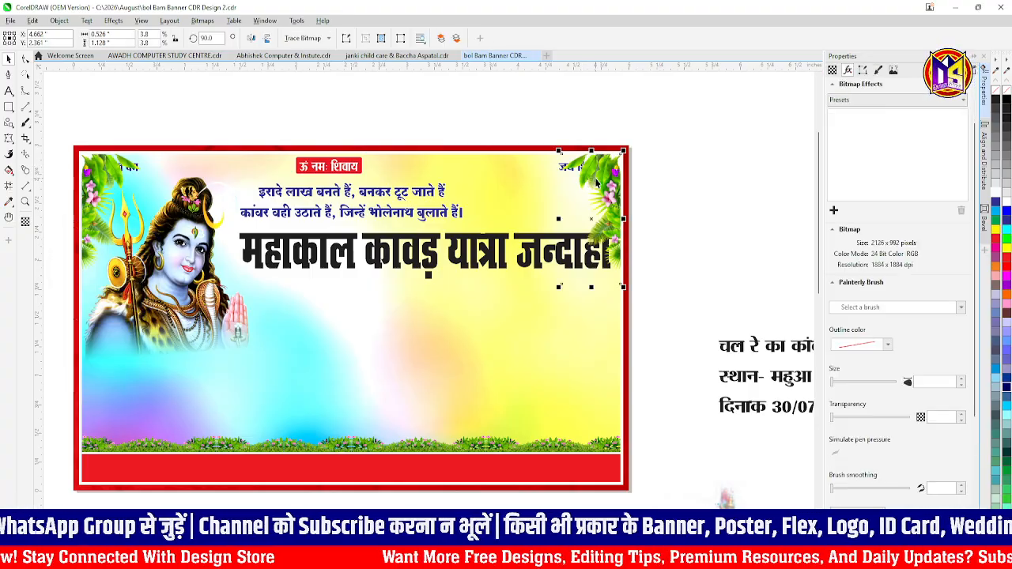
click(106, 174)
right_click(105, 170)
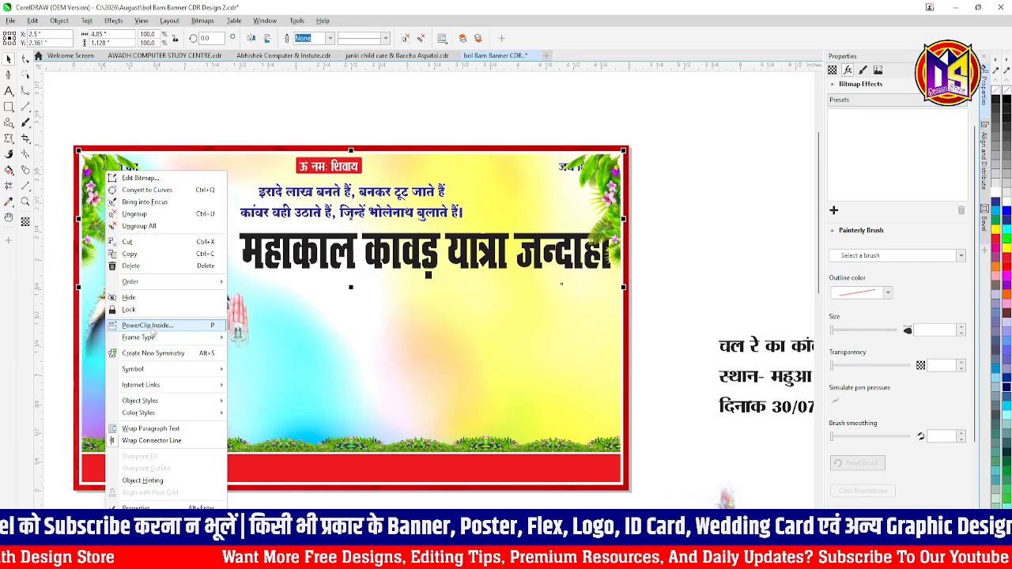
click(155, 336)
click(140, 169)
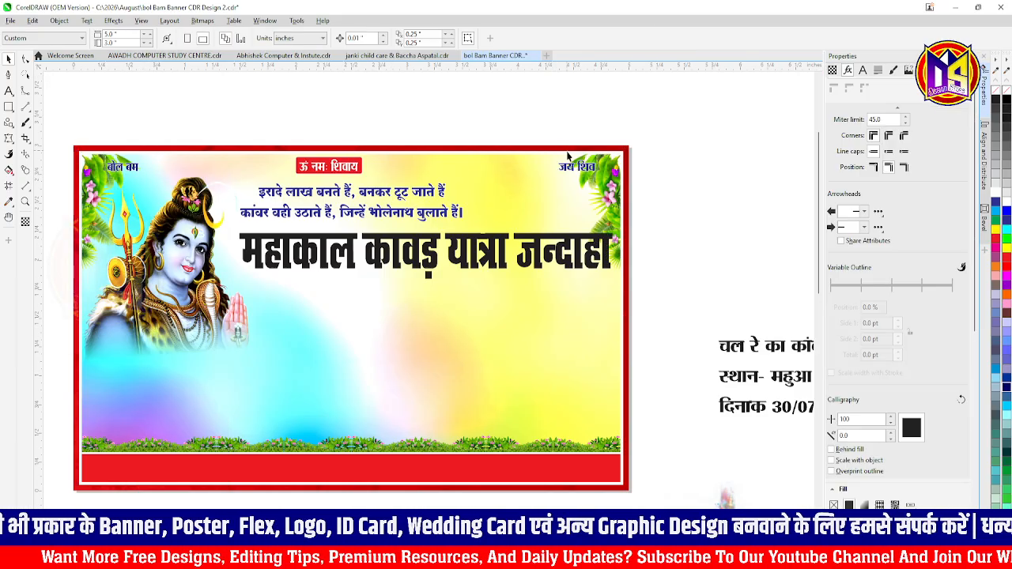
- Bring the बोल बम and जय शिव labels closer together, spanning about 3.53 in, and centre the pair horizontally on the banner
drag(569, 169, 463, 180)
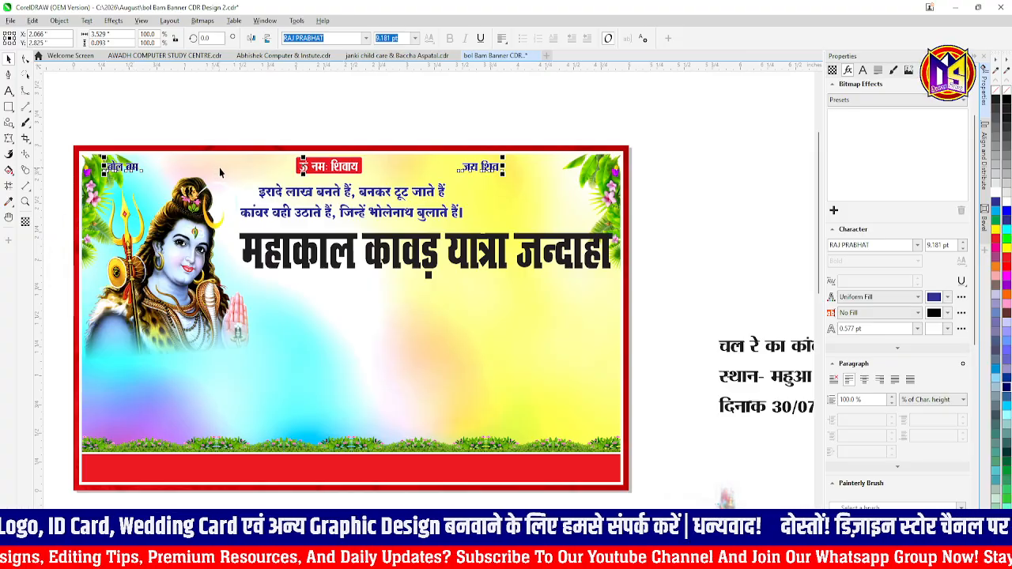
click(241, 161)
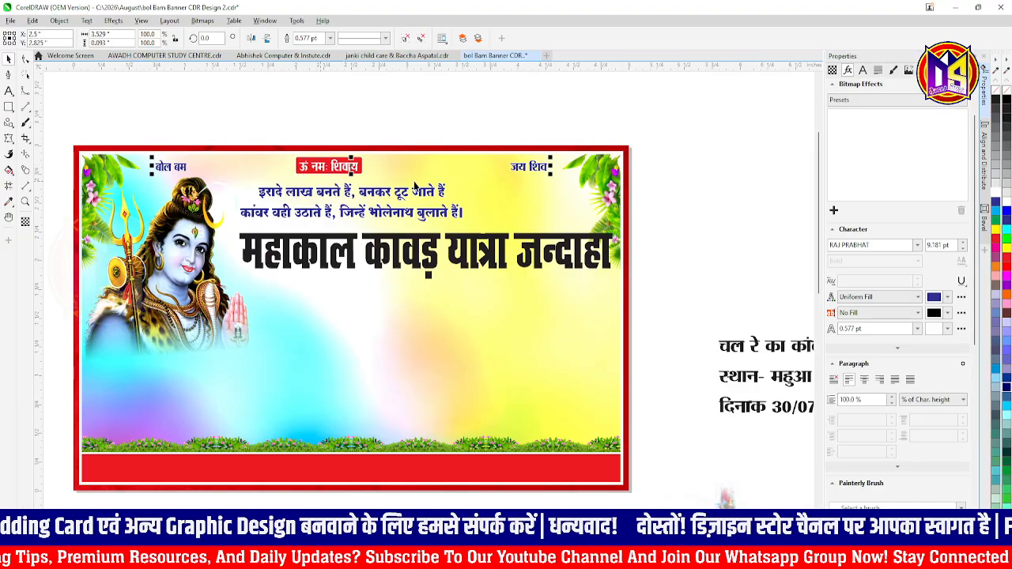
- Centre the two slogan lines and the ऊं नमः शिवाय label horizontally on the colourful background frame
ctrl+click(397, 194)
scroll(449, 210, up, 1)
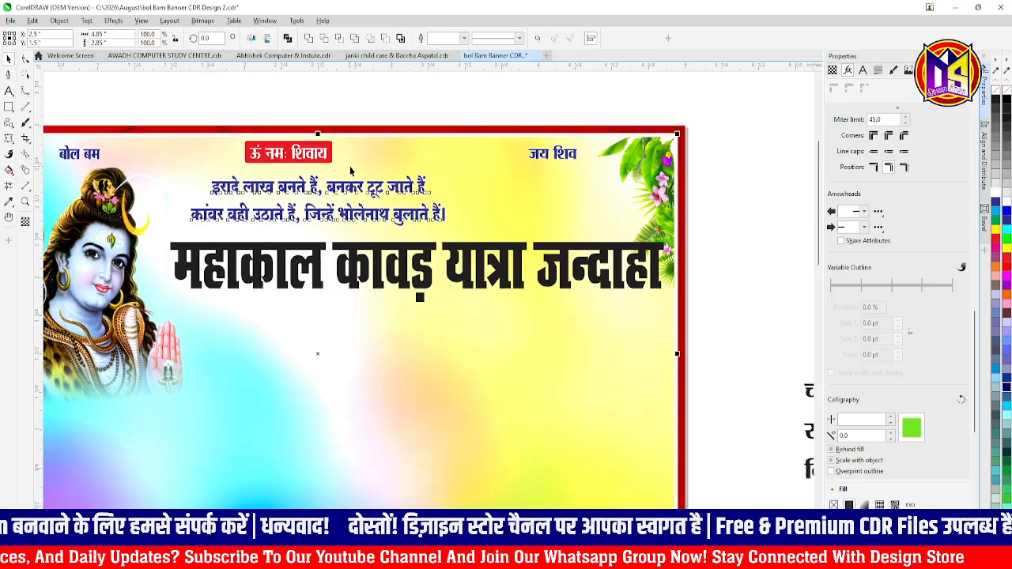
ctrl+shift+click(312, 152)
key(c)
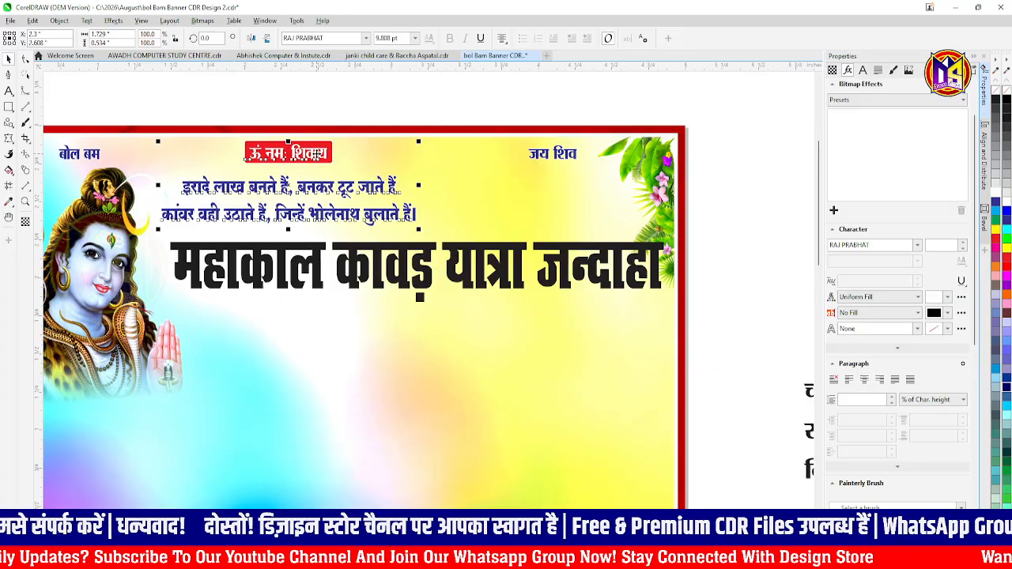
shift+click(387, 156)
key(c)
scroll(387, 156, down, 2)
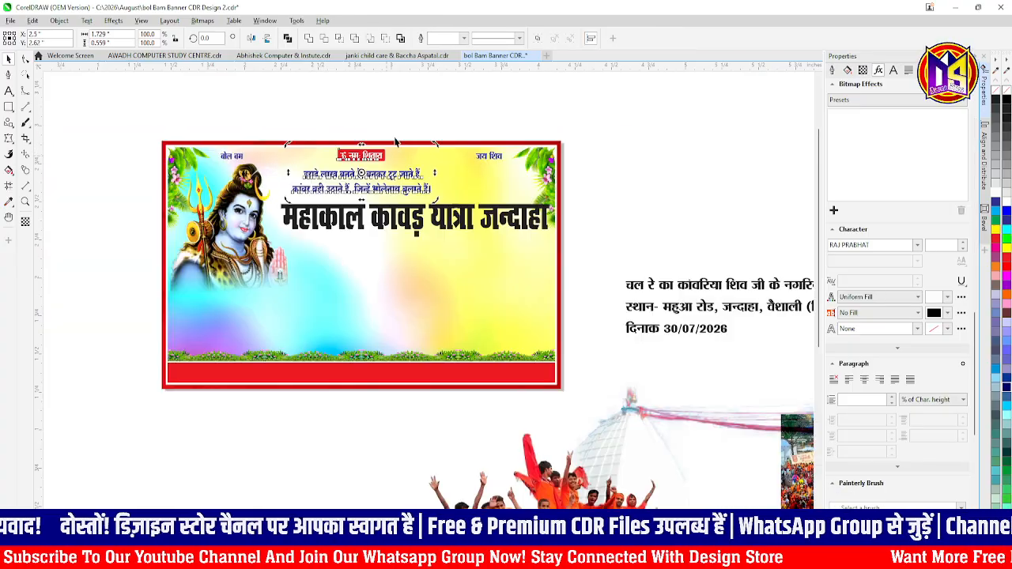
- Narrow the महाकाल कावड़ यात्रा जन्दाहा heading to about 3.17 in wide without changing its height
click(499, 221)
scroll(499, 221, up, 3)
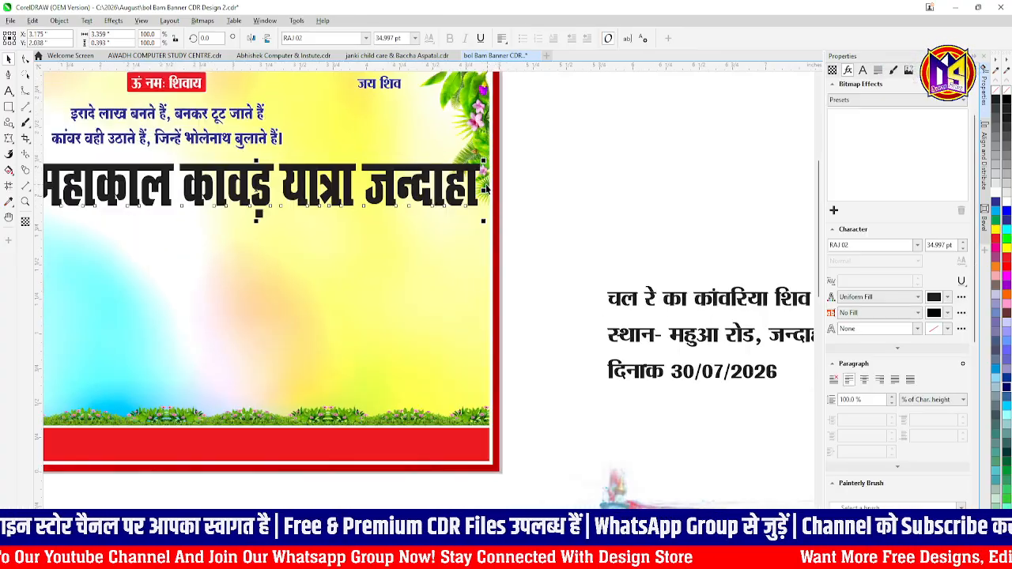
mouse_move(472, 197)
mouse_down()
mouse_move(461, 198)
mouse_move(463, 213)
mouse_up()
scroll(623, 240, down, 2)
scroll(424, 212, up, 2)
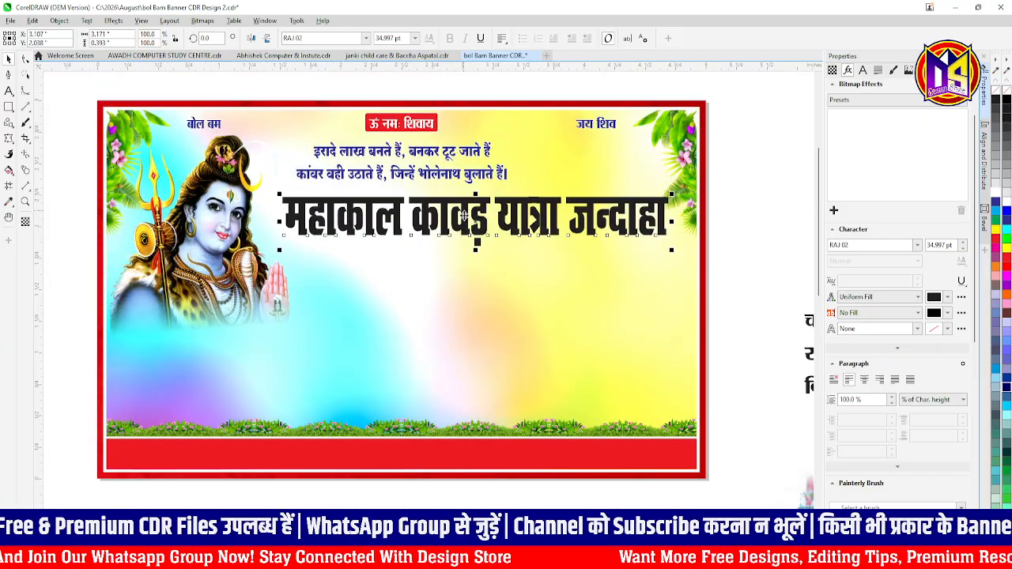
- Fill the heading red and give it a white 2.0 pt outline with round corners, placed behind the fill and scaling with the object
click(997, 200)
click(998, 239)
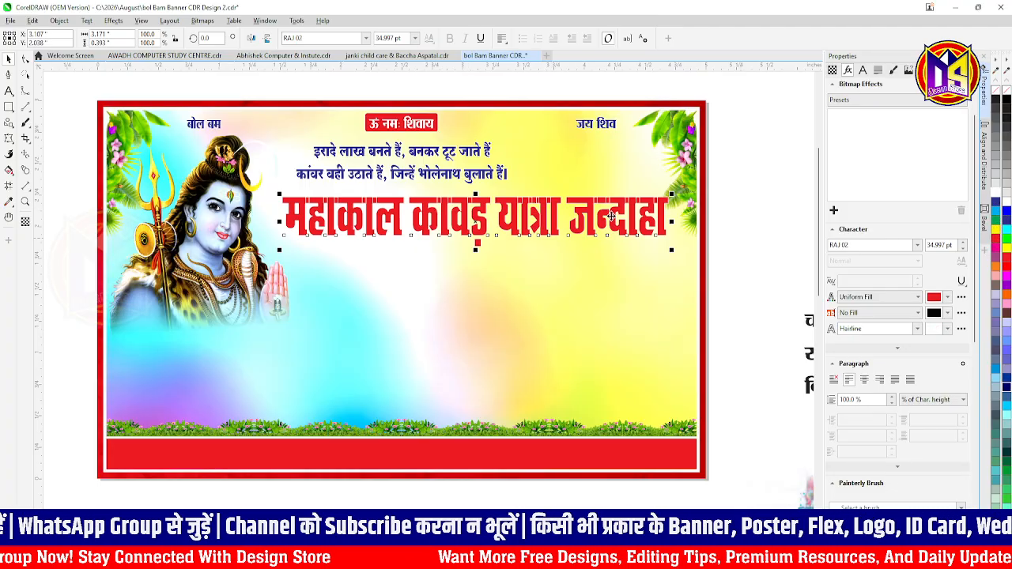
scroll(470, 208, up, 2)
click(441, 216)
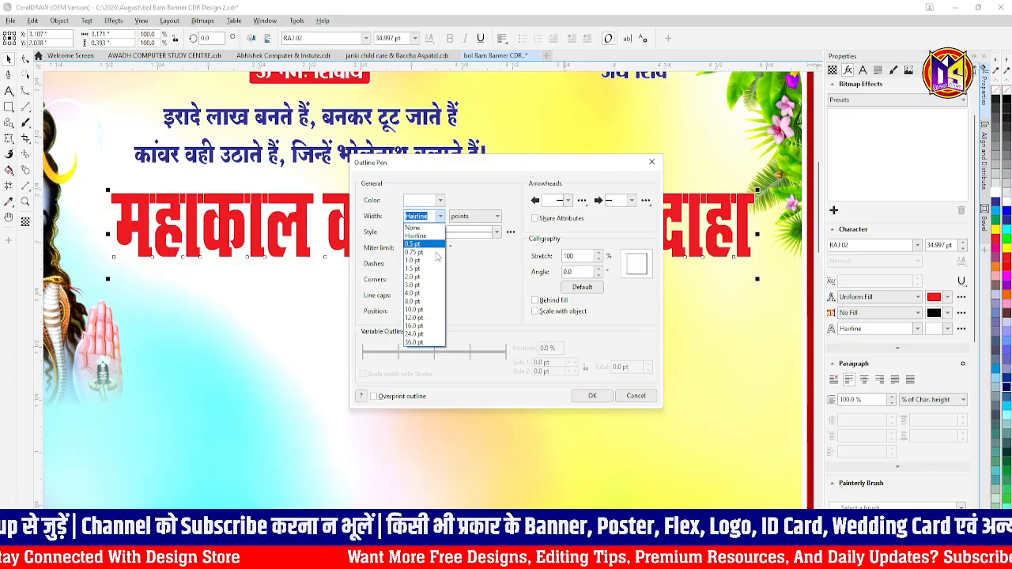
click(417, 340)
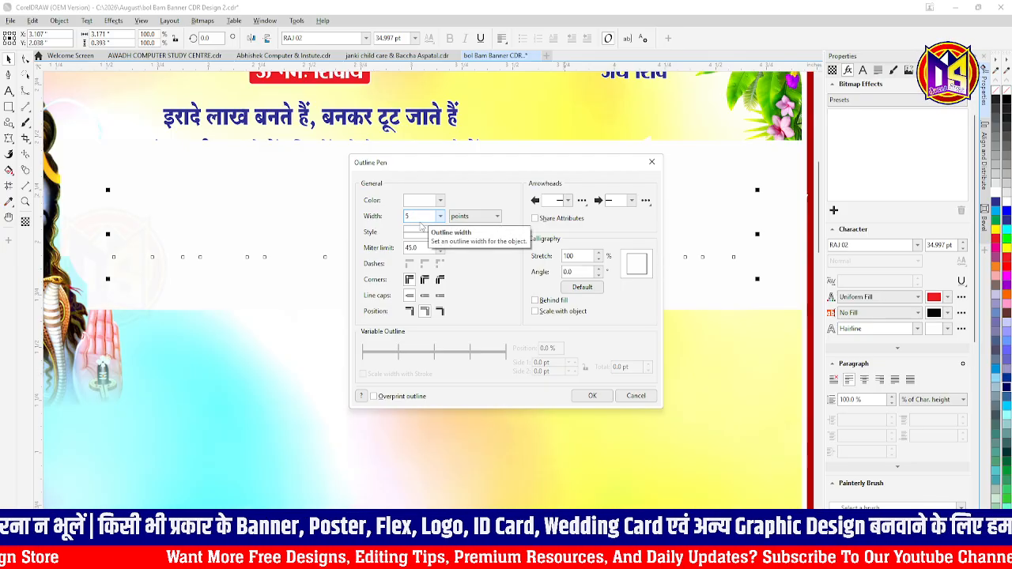
click(425, 281)
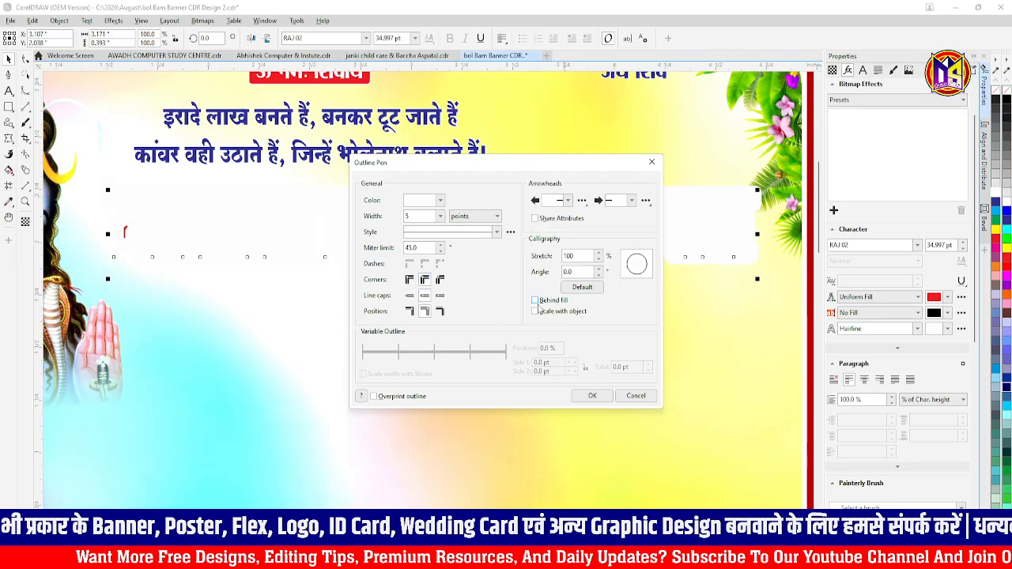
click(535, 301)
click(535, 312)
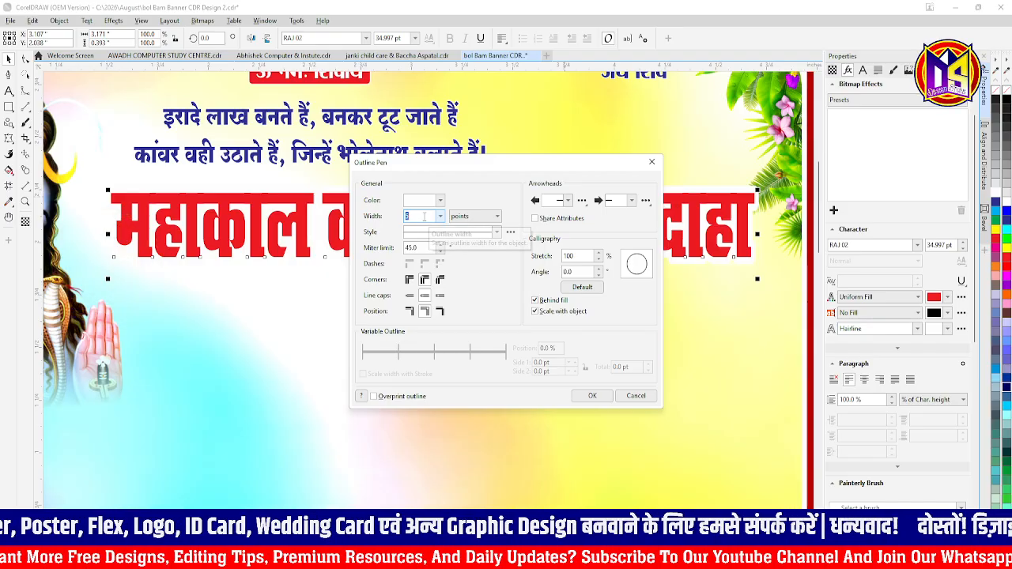
key(Return)
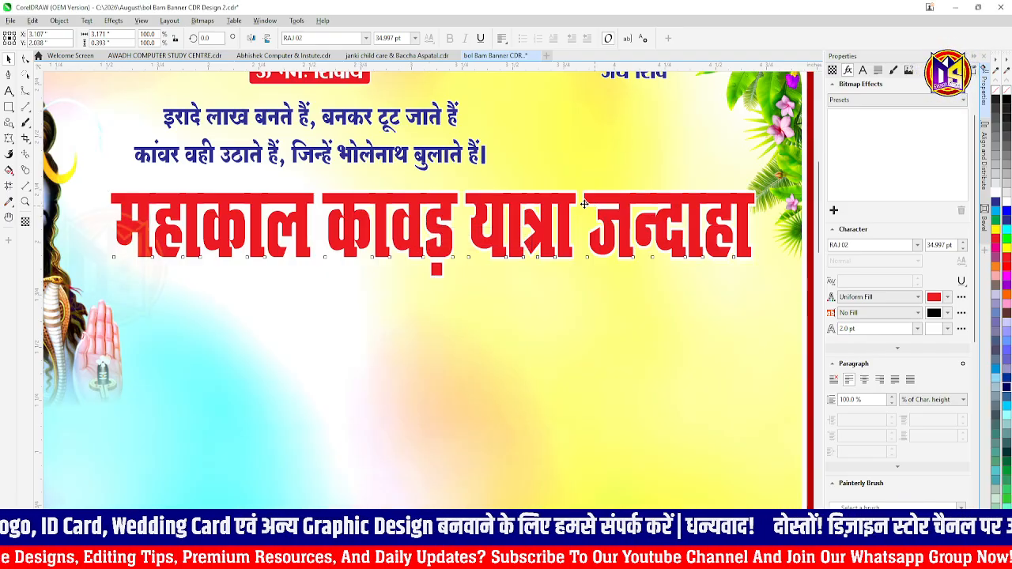
- Arch the heading upward with the Envelope tool and position it just below the slogan
click(25, 154)
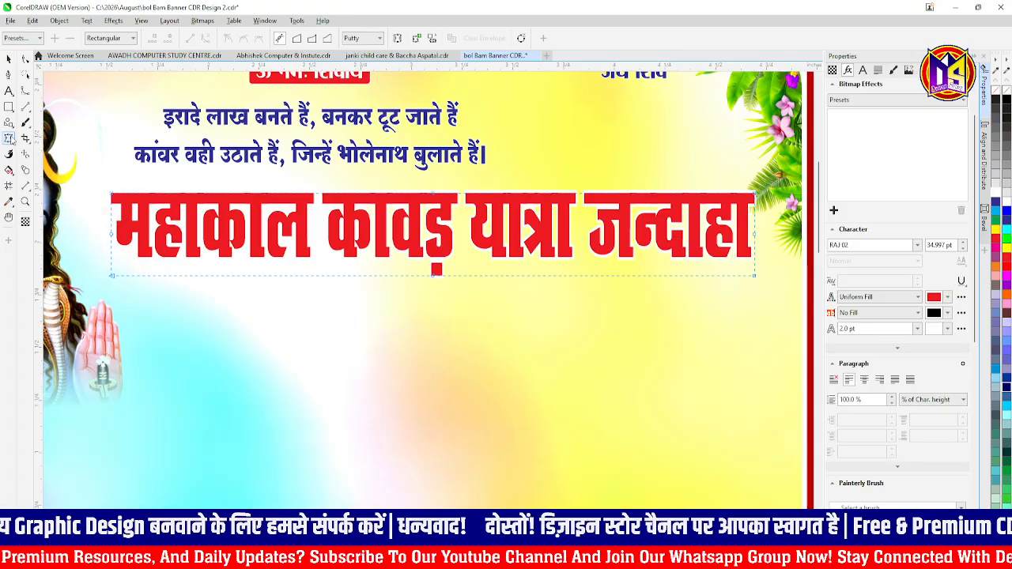
mouse_move(433, 276)
mouse_down()
mouse_move(438, 240)
mouse_move(433, 257)
mouse_up()
click(8, 60)
scroll(421, 163, down, 5)
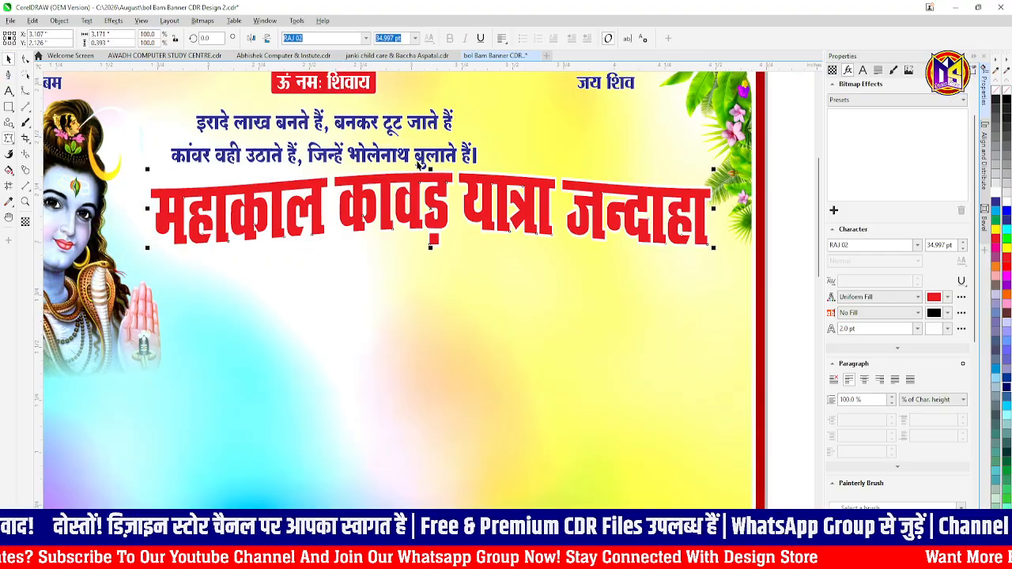
drag(423, 181, 424, 189)
scroll(425, 189, up, 3)
double_click(426, 190)
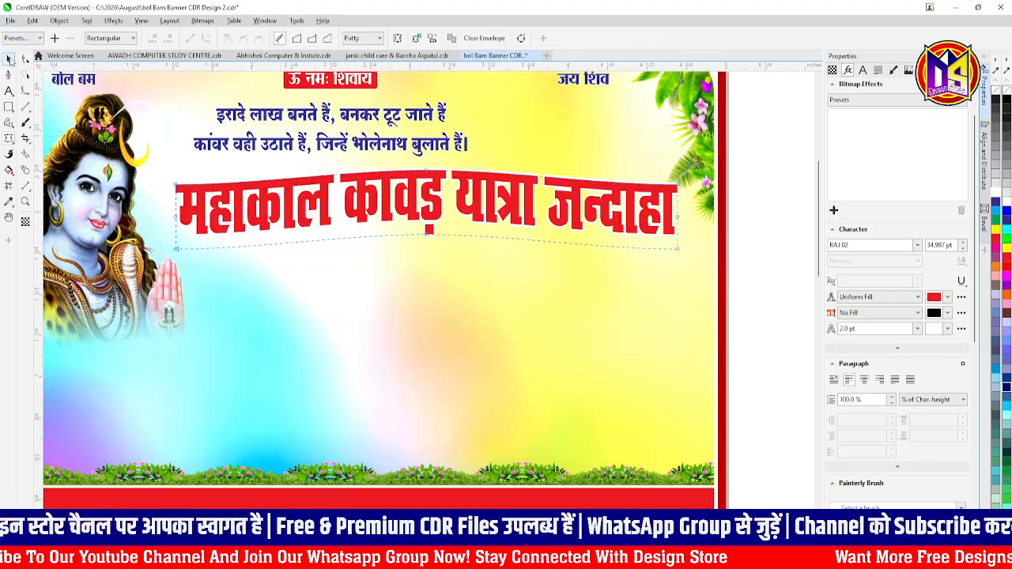
scroll(383, 197, up, 1)
click(9, 60)
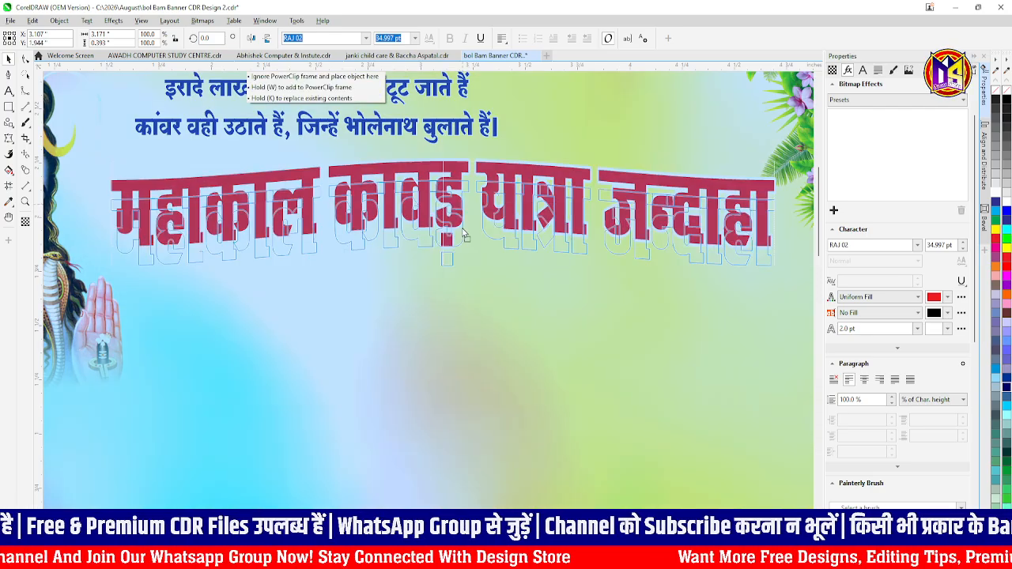
- Duplicate the arched heading slightly lower, bring the original to the front and colour the copy's fill and outline sky blue
drag(462, 204, 464, 243)
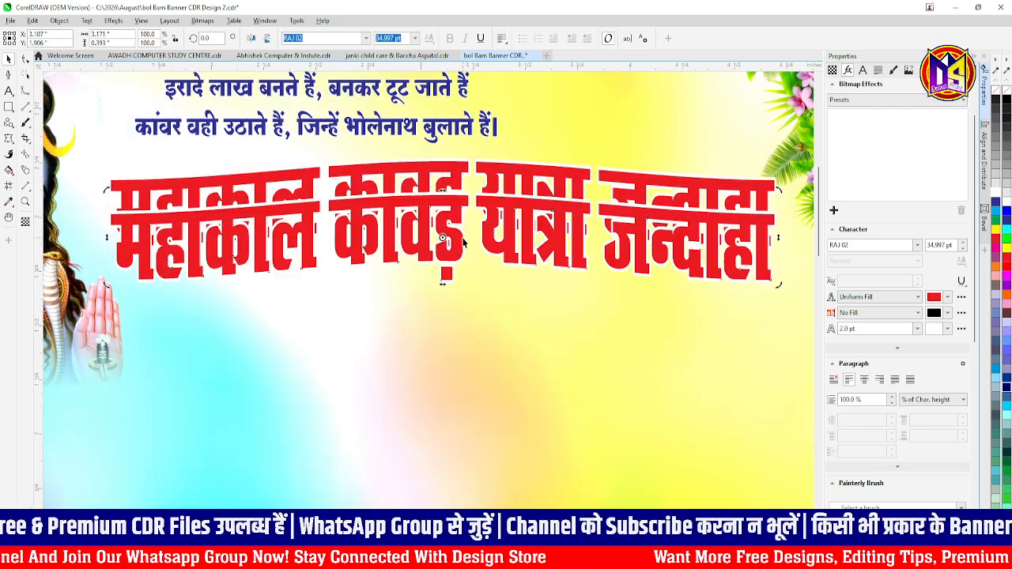
click(448, 184)
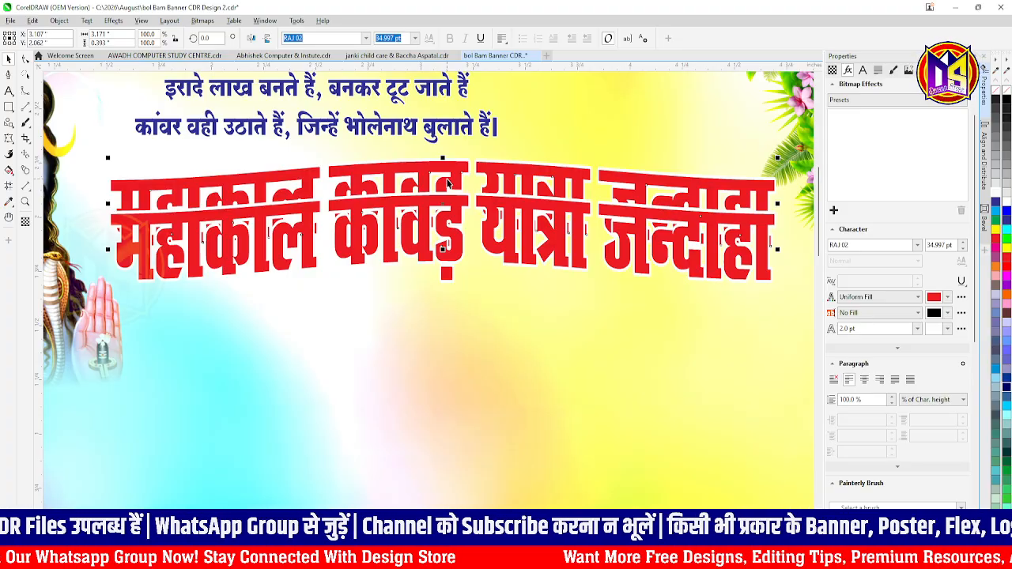
key(shift+Page_Up)
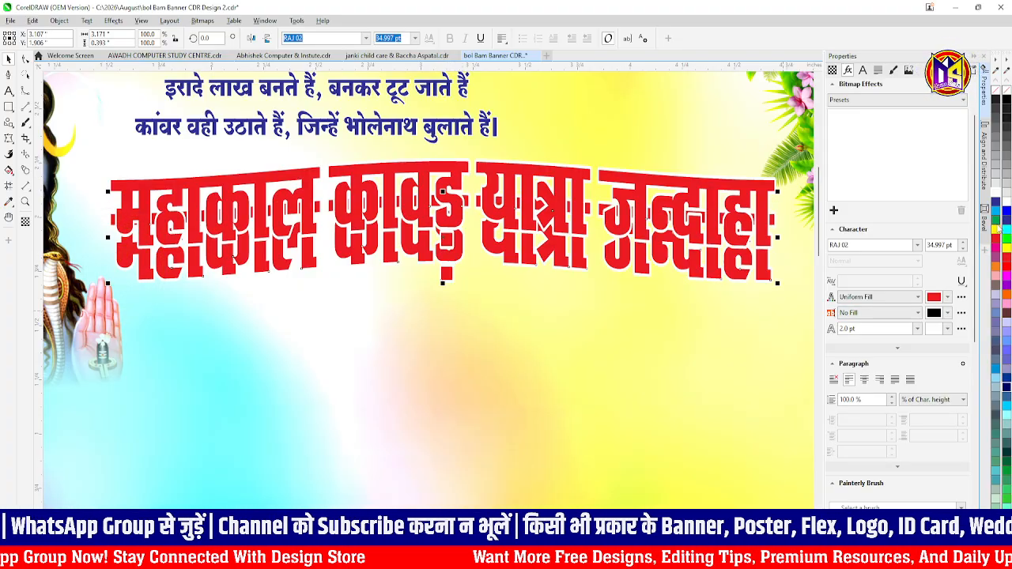
click(997, 213)
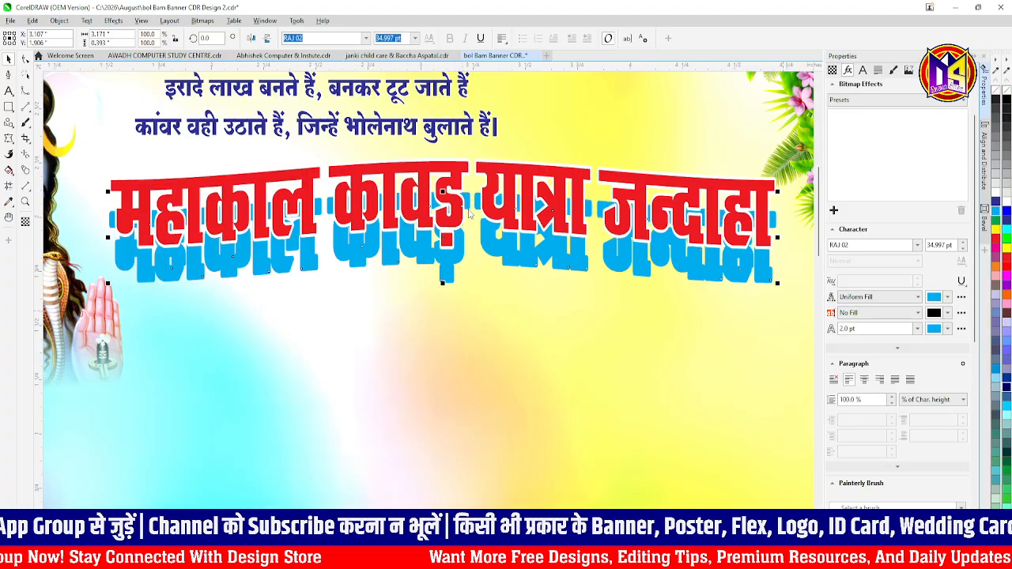
- Create a 15-step blend between the red heading and the blue copy behind it for a 3D depth effect
click(24, 170)
drag(271, 234, 267, 269)
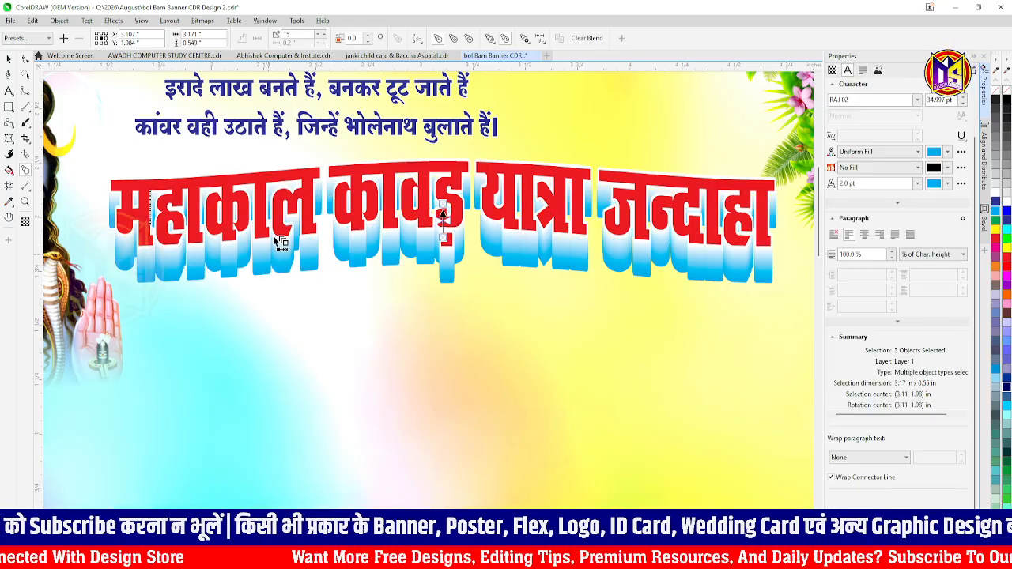
scroll(269, 265, down, 2)
click(9, 60)
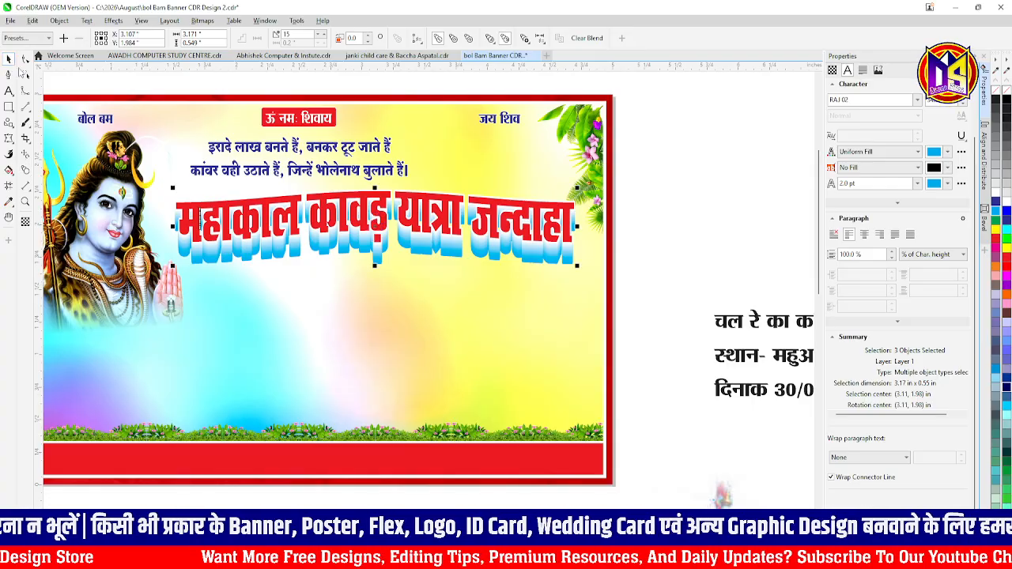
- Move the red front heading slightly down towards its blue copy to shorten the blended 3D depth
scroll(397, 185, down, 2)
click(568, 202)
scroll(403, 205, up, 2)
click(387, 198)
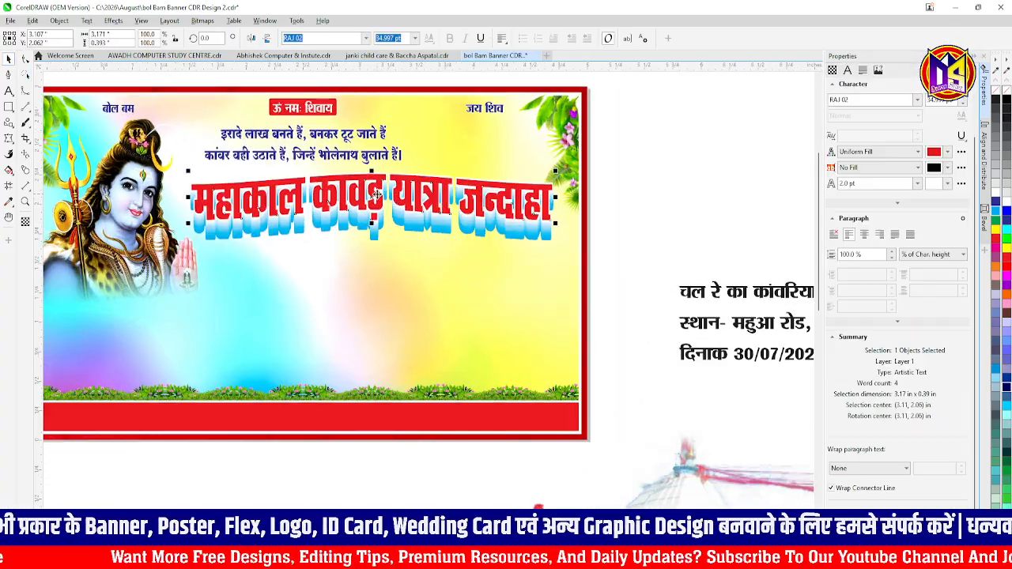
scroll(382, 194, up, 2)
drag(382, 194, 383, 203)
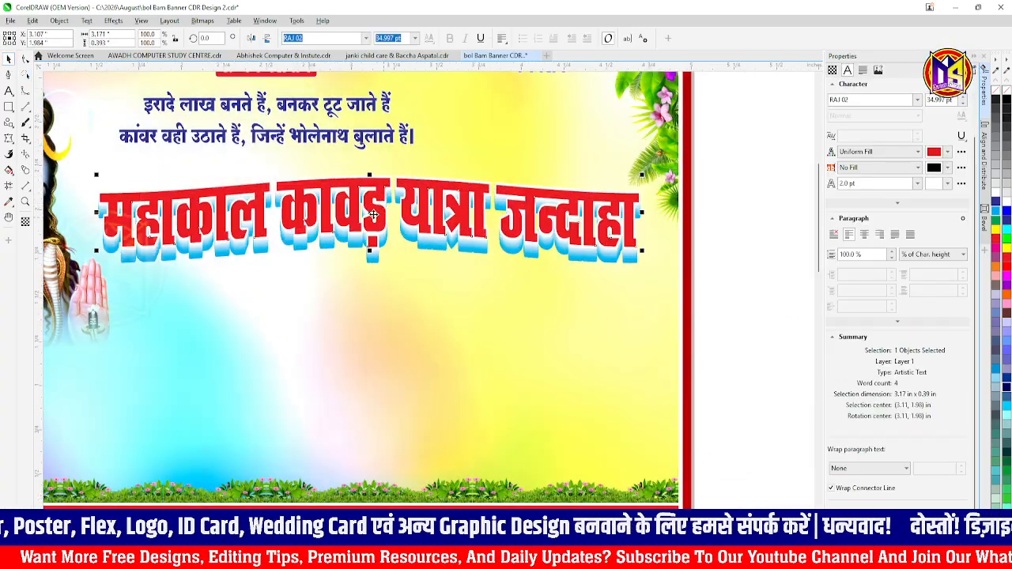
- Stretch the whole blended heading upward to about 0.55 in tall
scroll(377, 215, down, 4)
click(452, 230)
scroll(451, 229, up, 1)
scroll(311, 182, up, 2)
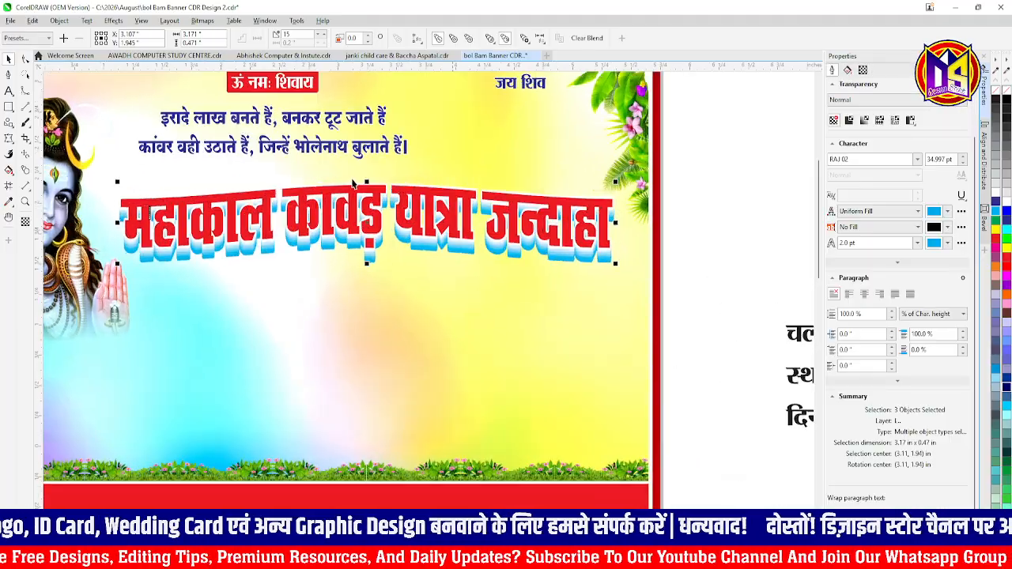
drag(367, 182, 371, 169)
scroll(458, 207, down, 2)
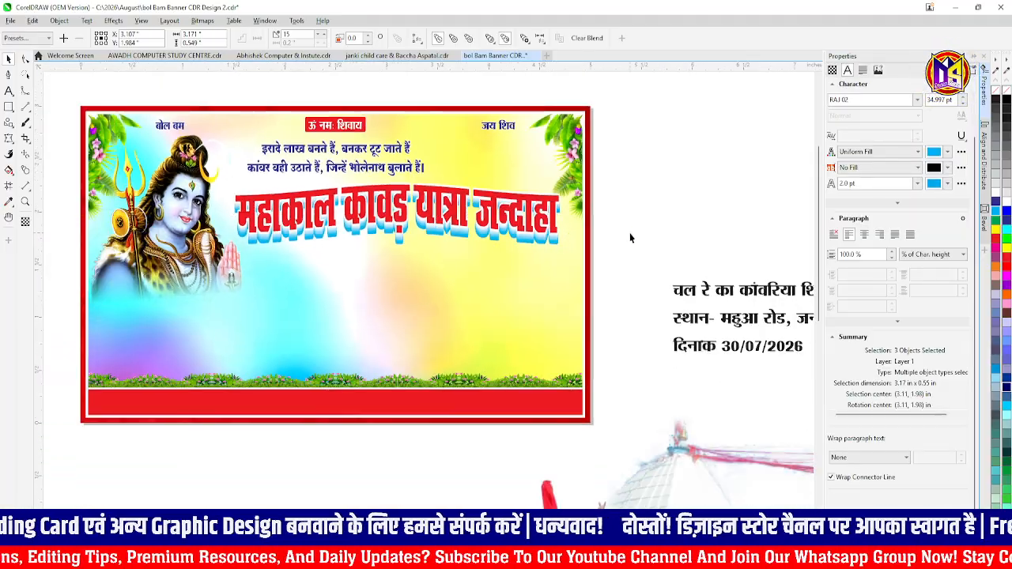
click(631, 237)
- Apply a vertical linear fountain fill to the red front heading, starting with red at the top of the letters
scroll(444, 215, up, 1)
click(513, 212)
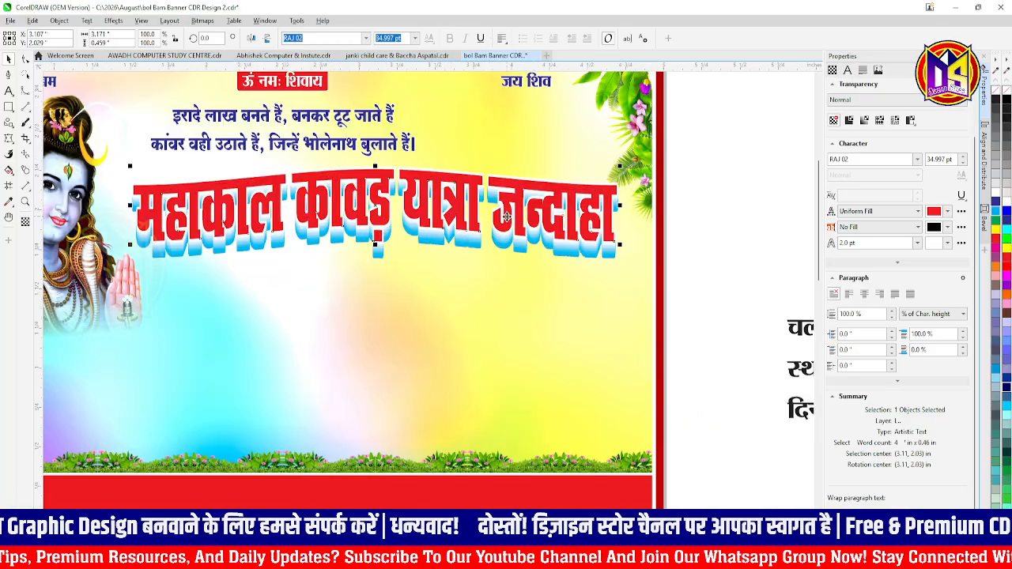
scroll(512, 212, up, 1)
click(9, 169)
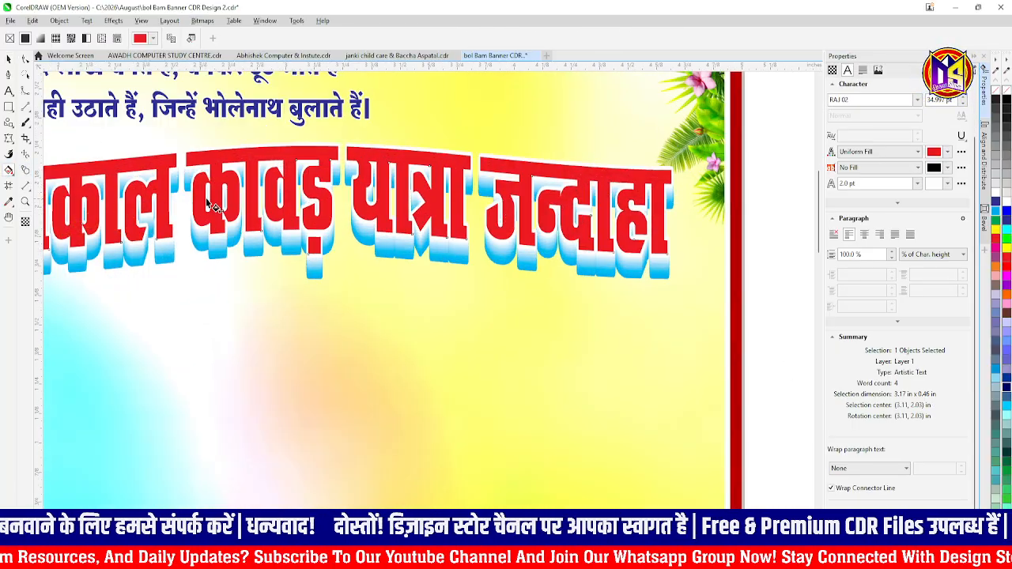
drag(251, 165, 251, 232)
- Set the lower end colour of the heading's fountain fill to a dark maroon shade
scroll(1007, 341, down, 3)
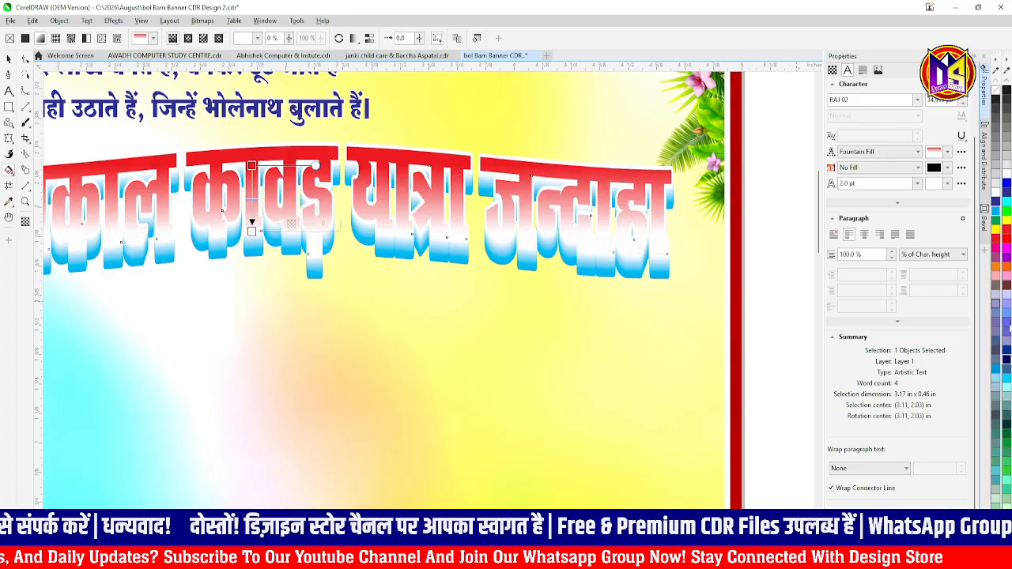
scroll(1009, 419, down, 3)
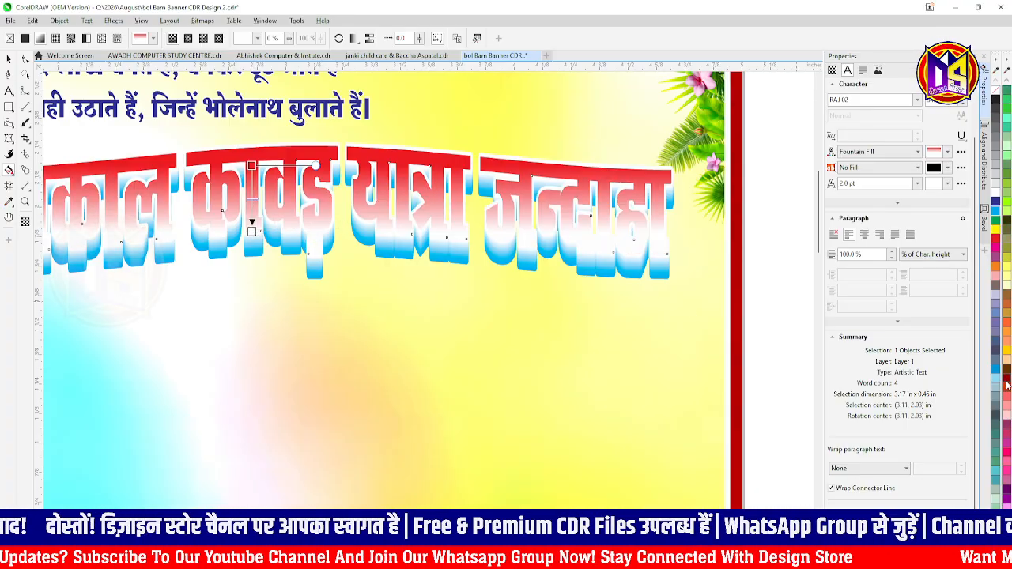
click(1008, 383)
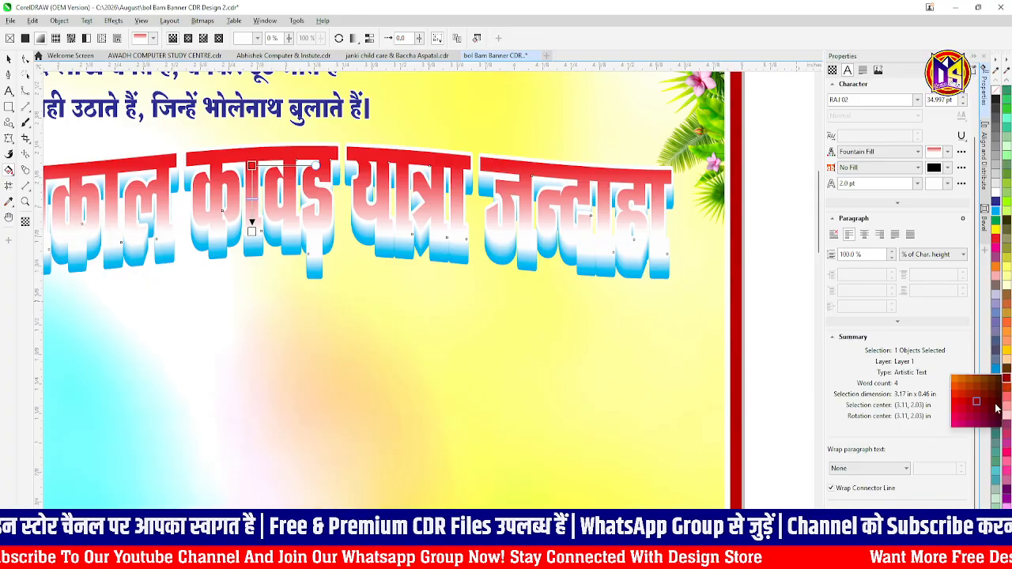
click(995, 404)
scroll(479, 286, down, 5)
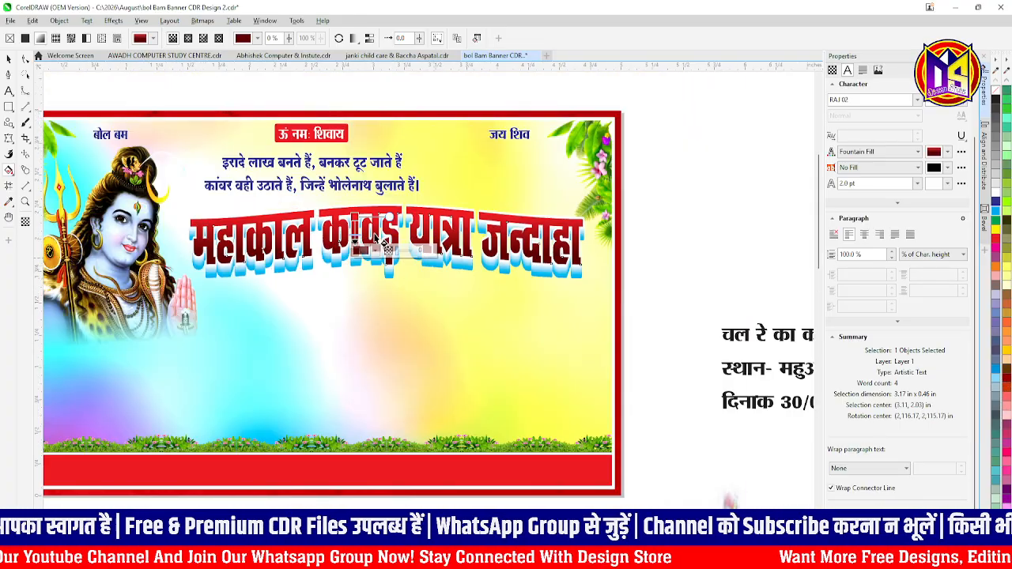
scroll(331, 234, up, 8)
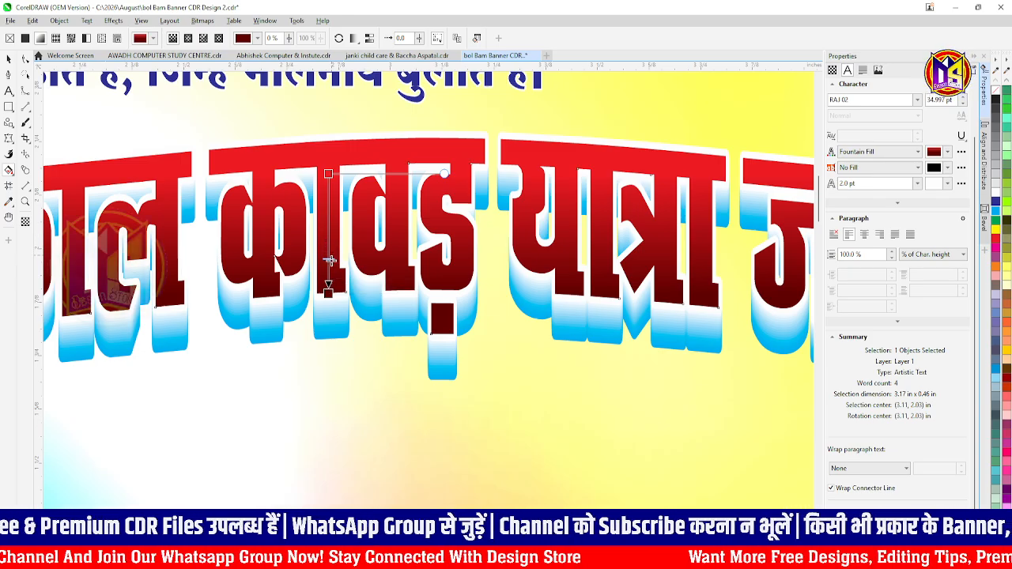
scroll(340, 261, down, 3)
scroll(364, 254, up, 2)
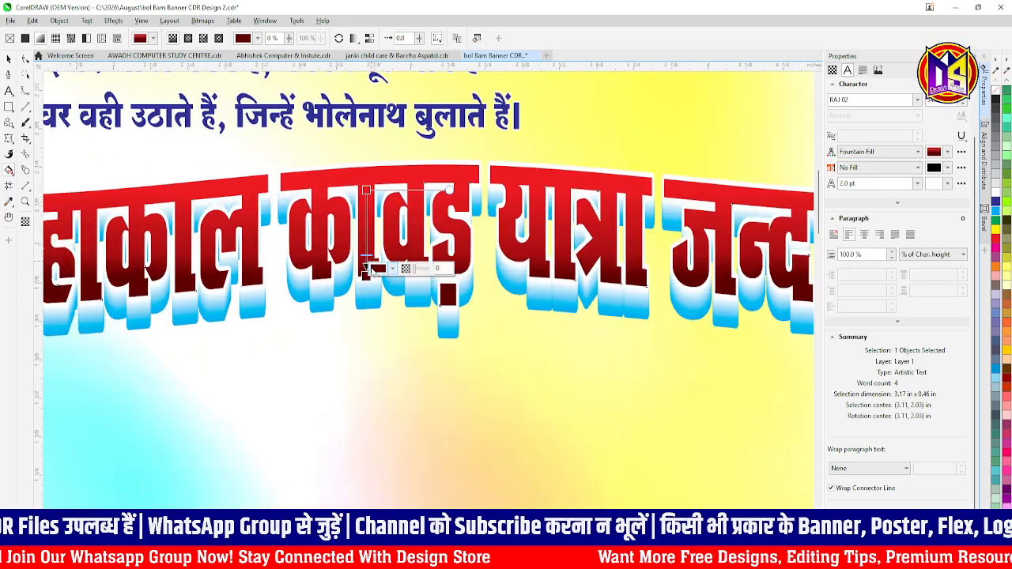
scroll(399, 207, down, 1)
scroll(404, 210, down, 2)
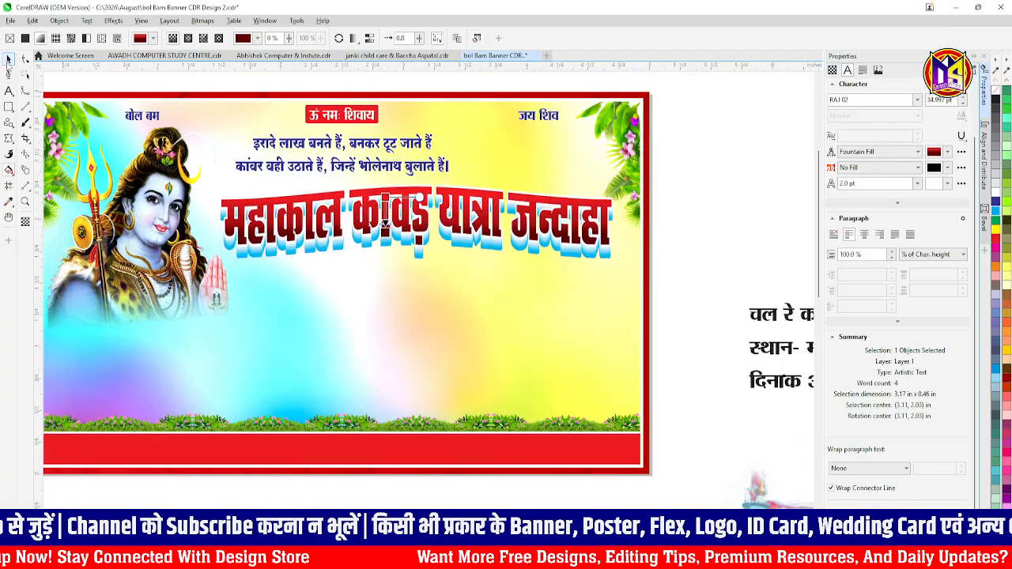
- Place the line "चल रे का कांवरिया शिव जी के नगरिया" below the heading and copy all properties from the slogan onto it
scroll(617, 163, down, 2)
click(617, 163)
click(580, 251)
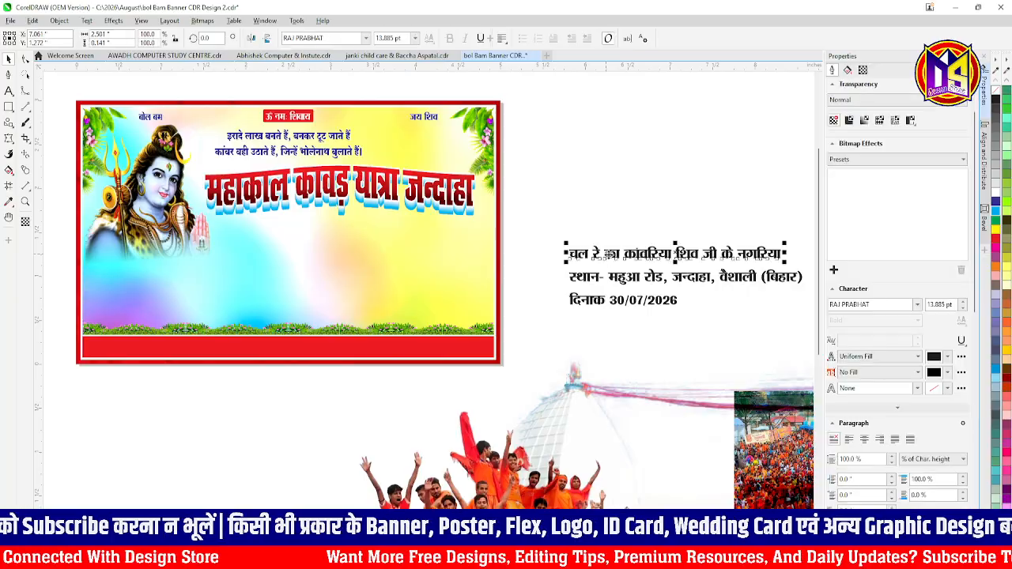
drag(579, 252, 282, 223)
scroll(305, 165, up, 1)
scroll(305, 164, up, 1)
drag(313, 117, 392, 274)
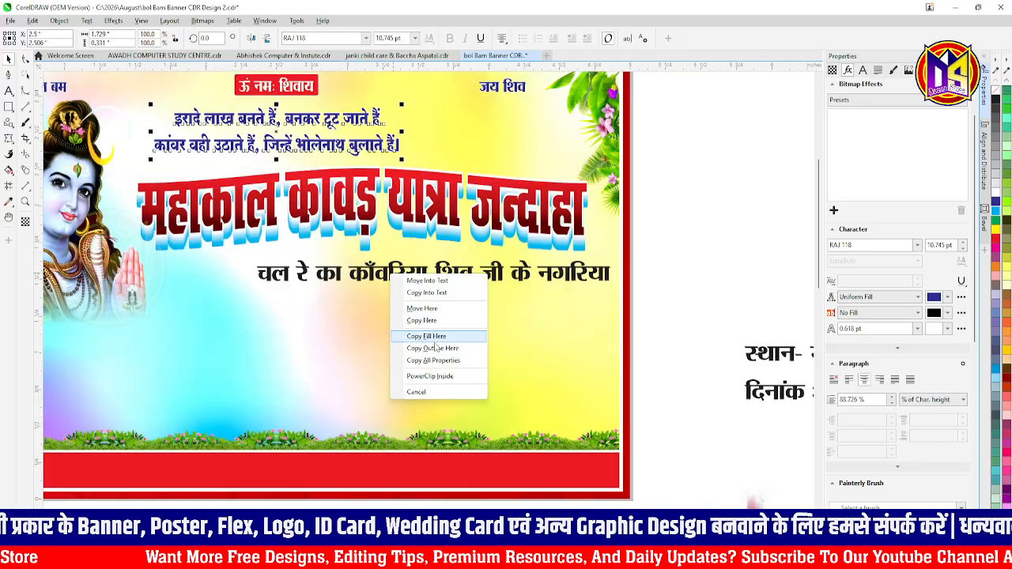
click(437, 360)
- Centre the tagline horizontally under the arched heading
scroll(412, 286, up, 1)
shift+click(413, 190)
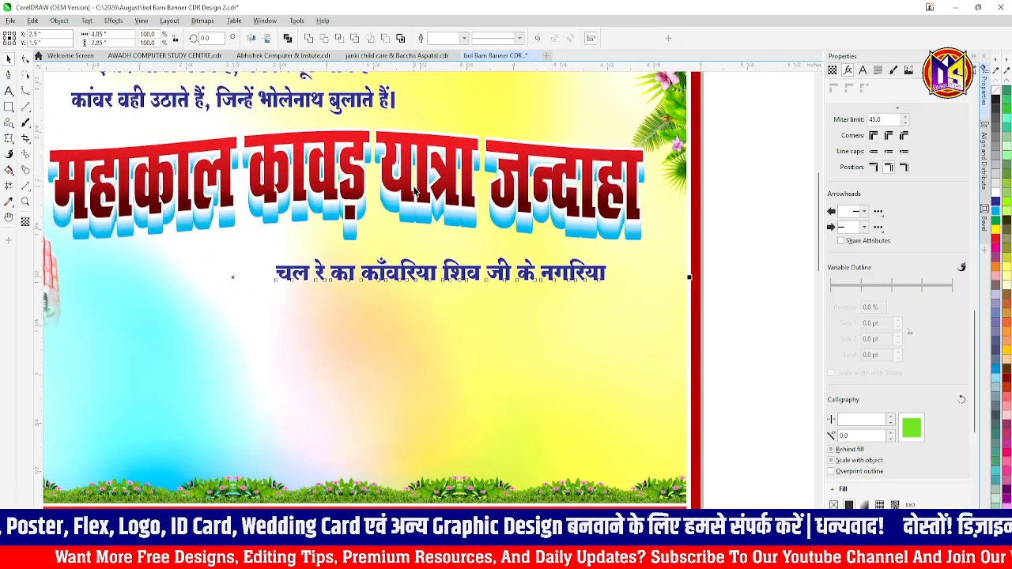
key(c)
shift+click(461, 271)
double_click(423, 199)
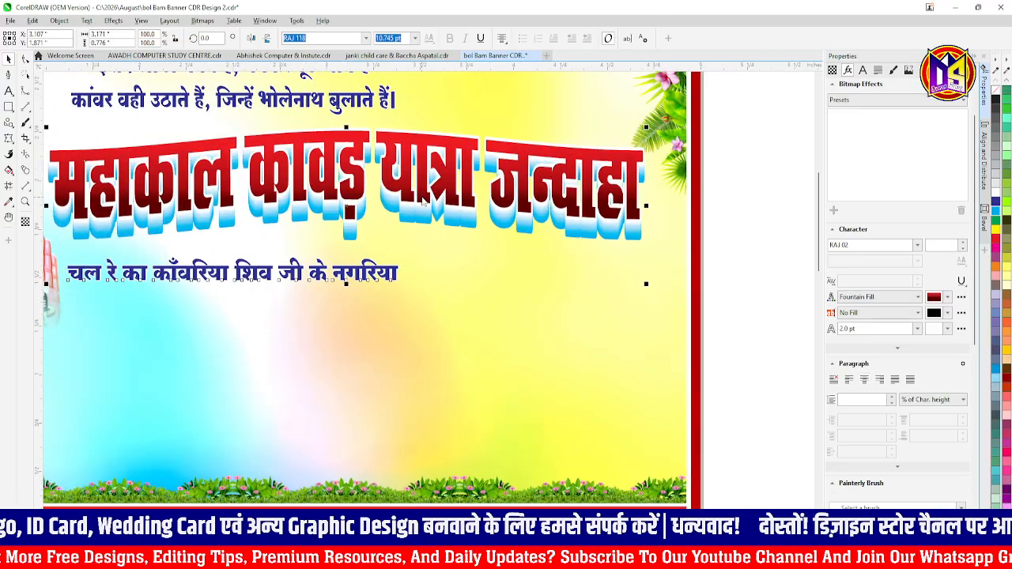
scroll(399, 202, down, 2)
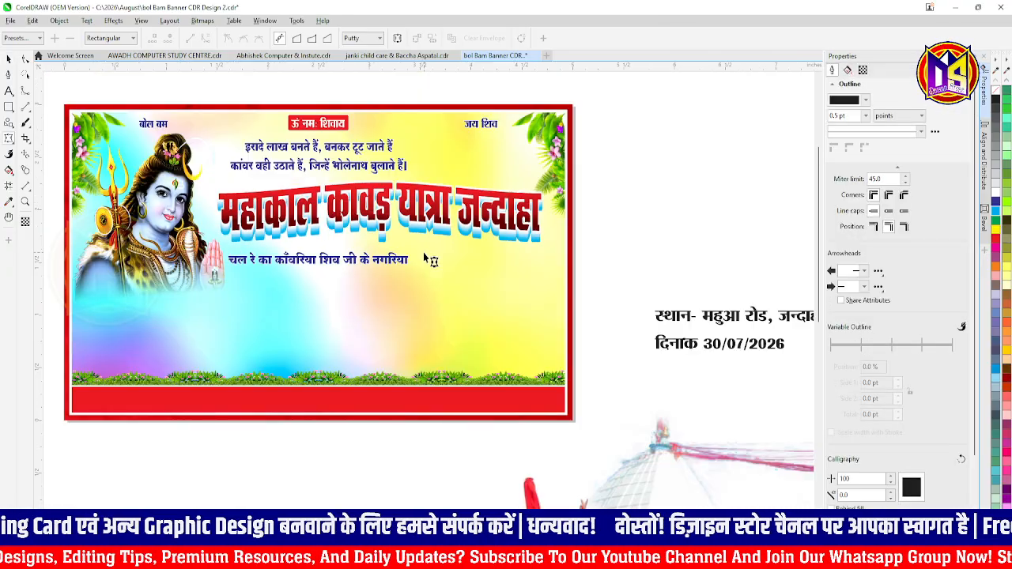
click(9, 60)
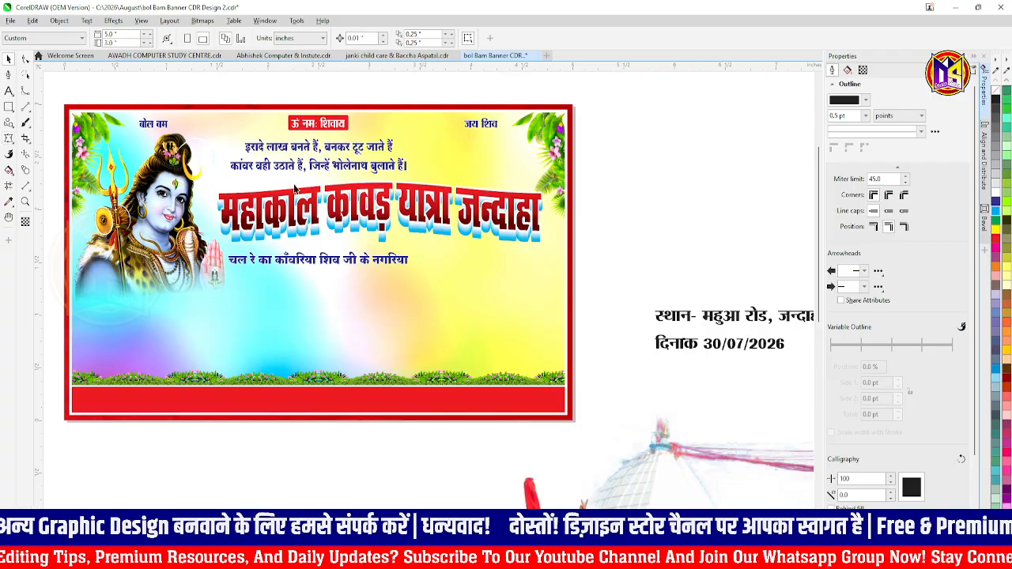
click(366, 260)
- Raise the tagline closer to the heading and condense its width to about 1.71 in
scroll(365, 261, up, 1)
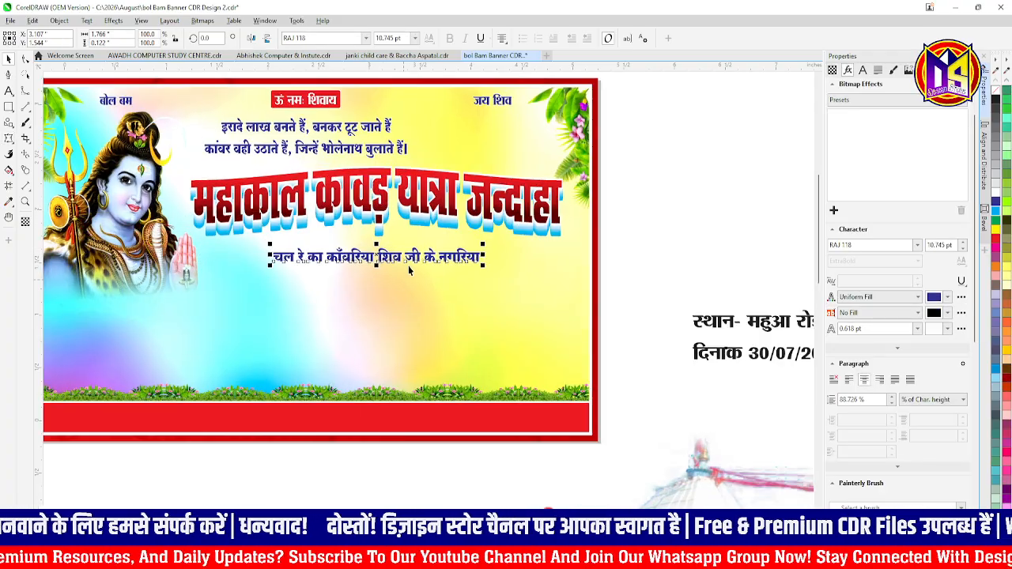
scroll(404, 278, up, 2)
click(564, 232)
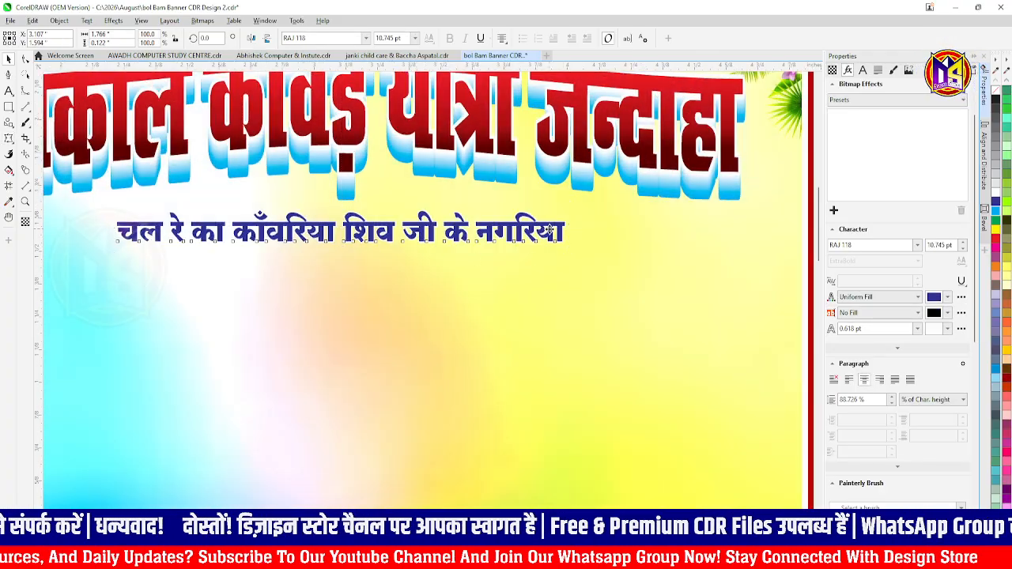
drag(568, 227, 545, 231)
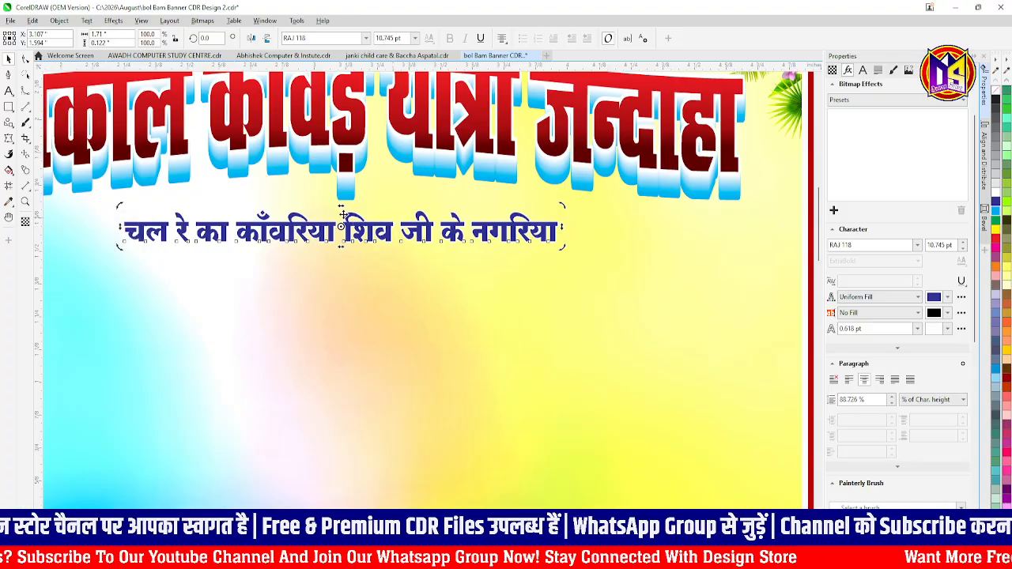
- Slant the tagline slightly to the right and centre it under the heading again
drag(341, 205, 354, 212)
scroll(348, 219, up, 2)
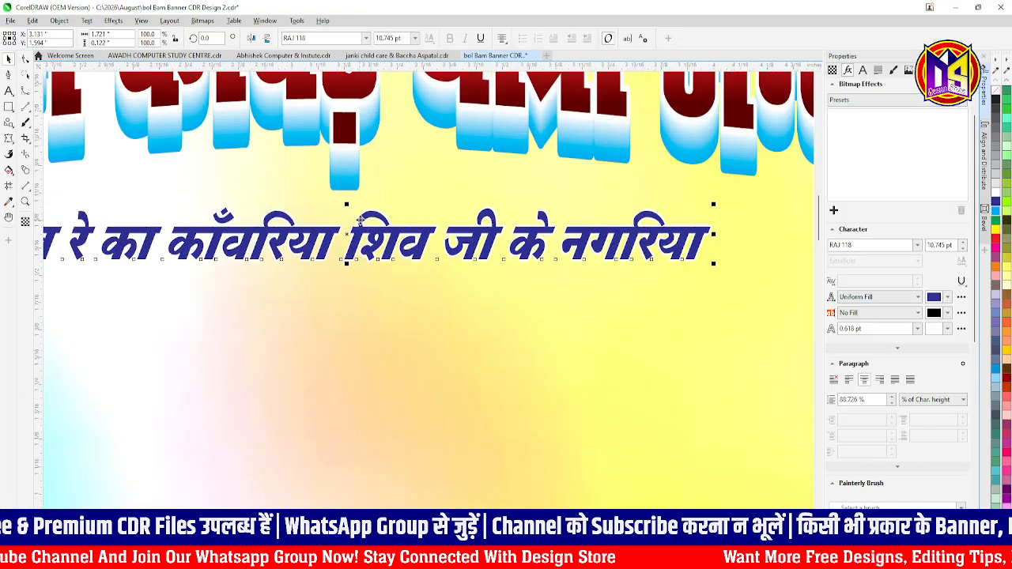
scroll(347, 213, up, 1)
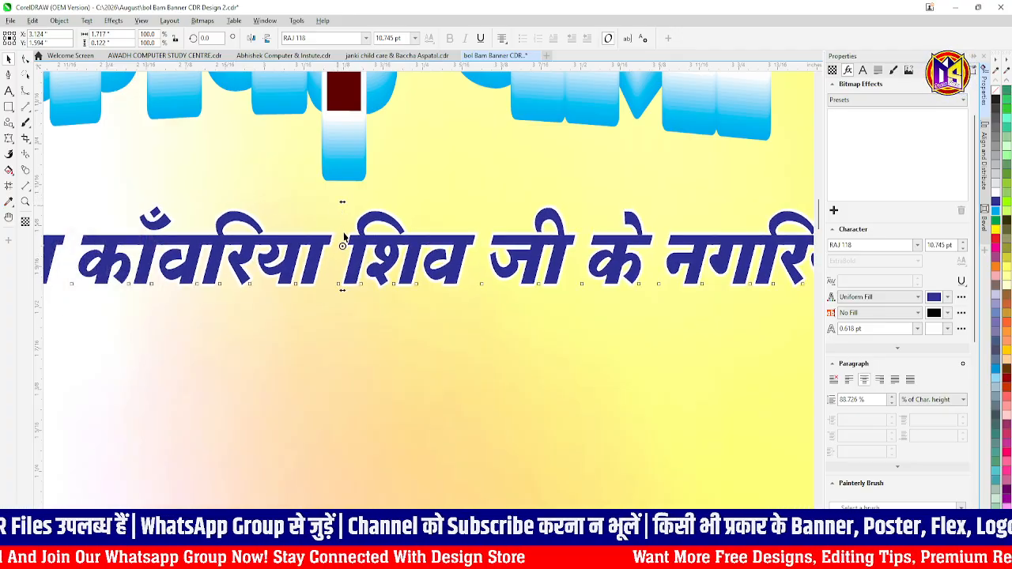
scroll(342, 230, down, 3)
scroll(354, 249, down, 2)
scroll(507, 252, up, 1)
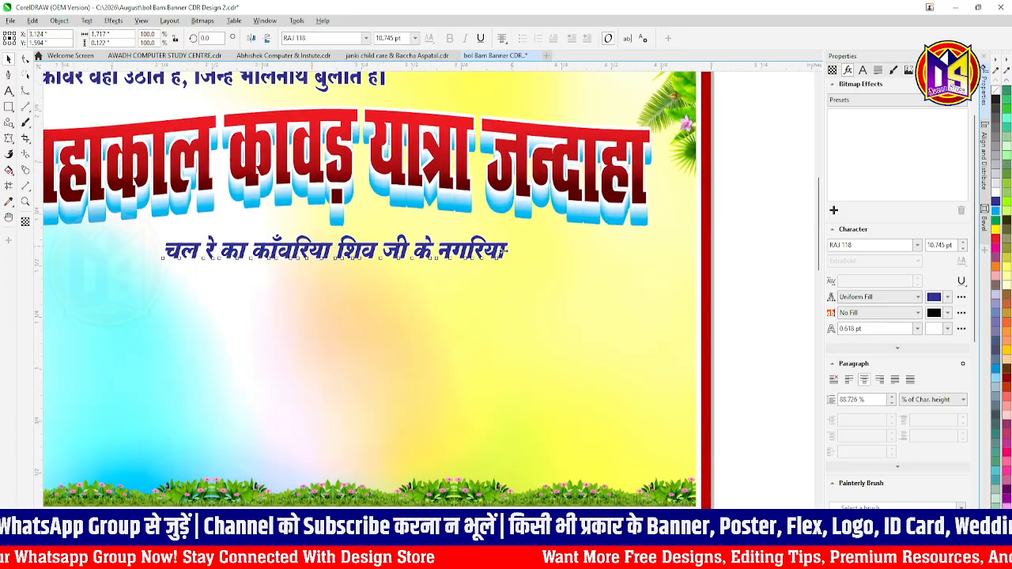
drag(504, 252, 499, 257)
scroll(484, 267, down, 2)
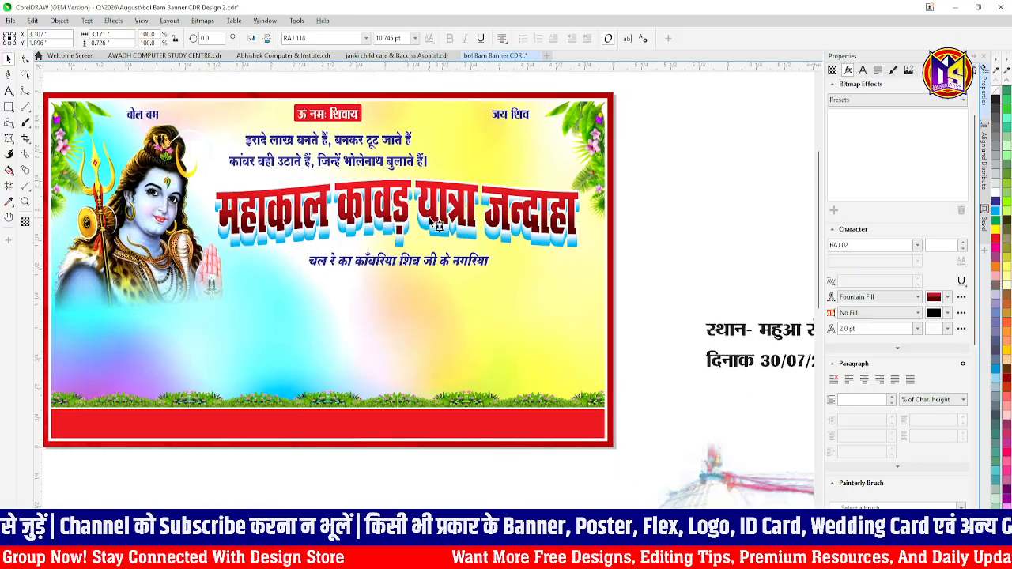
click(430, 216)
- Move the venue line onto the red strip at the banner's bottom and centre it horizontally
scroll(429, 216, down, 2)
click(635, 298)
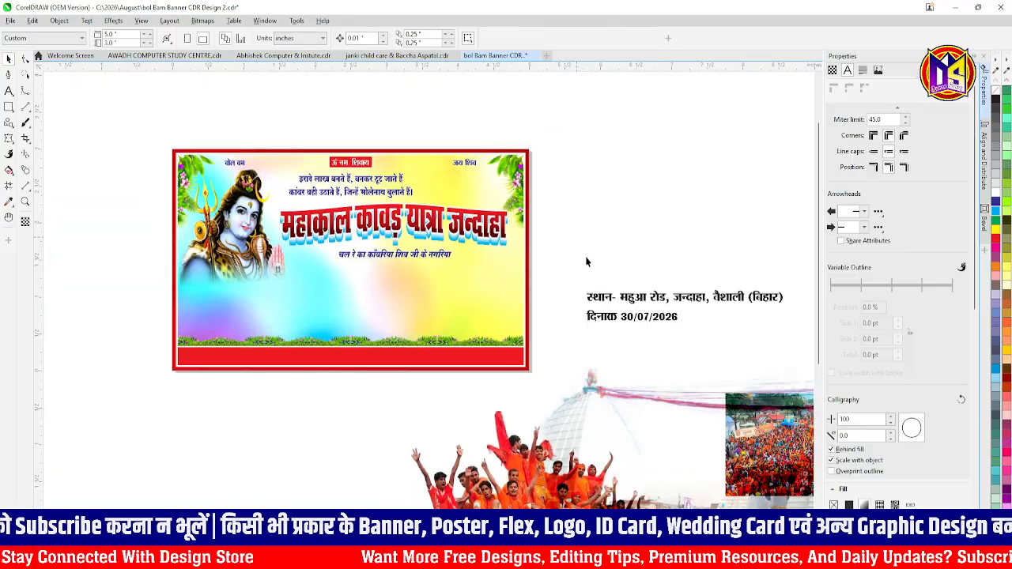
drag(654, 298, 353, 357)
scroll(437, 356, up, 1)
shift+click(522, 361)
key(c)
shift+click(523, 357)
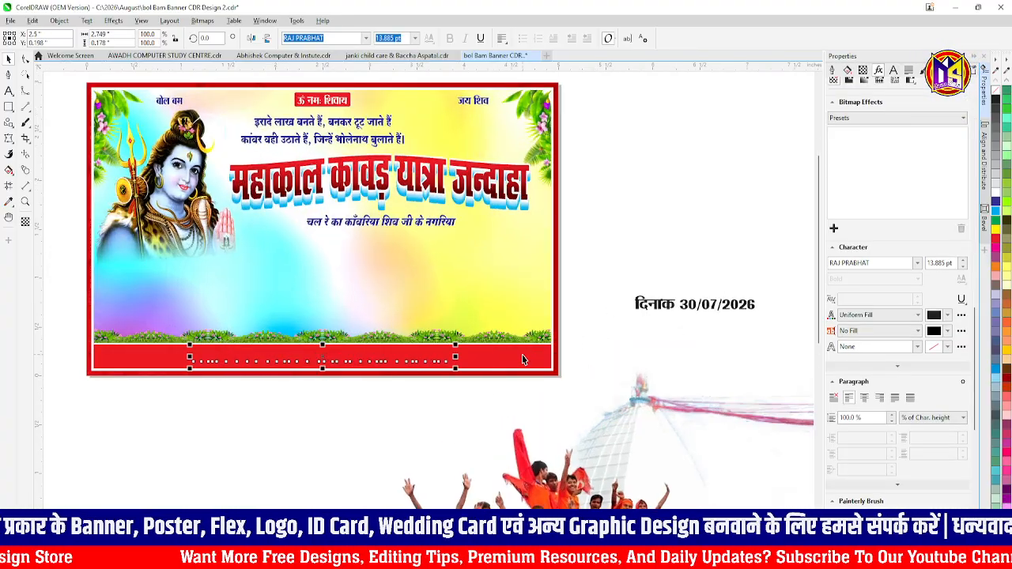
- Copy all properties from the two-line slogan onto the venue line in the red strip
scroll(515, 356, up, 1)
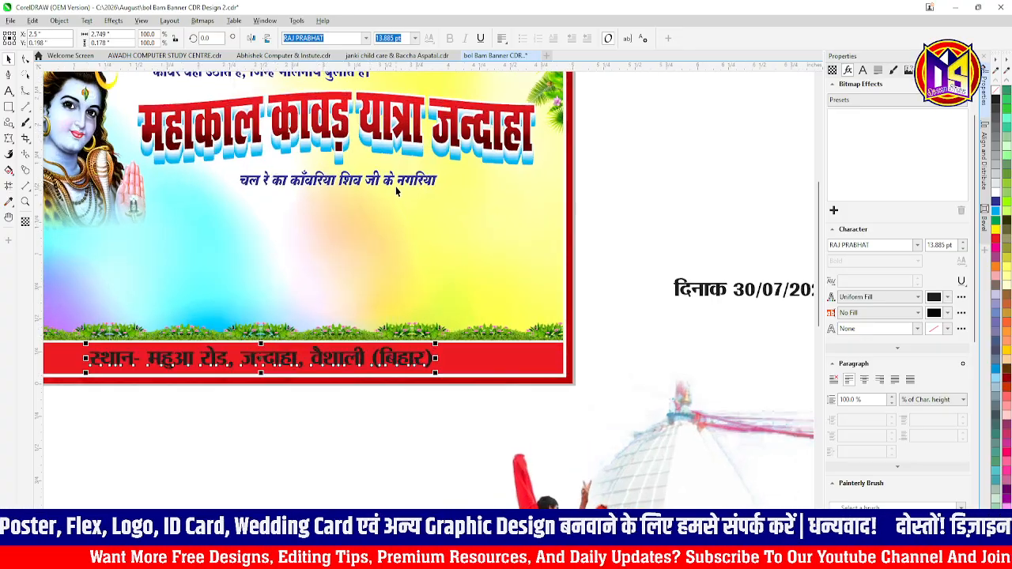
scroll(368, 156, down, 1)
drag(346, 95, 326, 283)
click(382, 372)
- Fill the venue line white and colour its outline red
scroll(336, 291, up, 2)
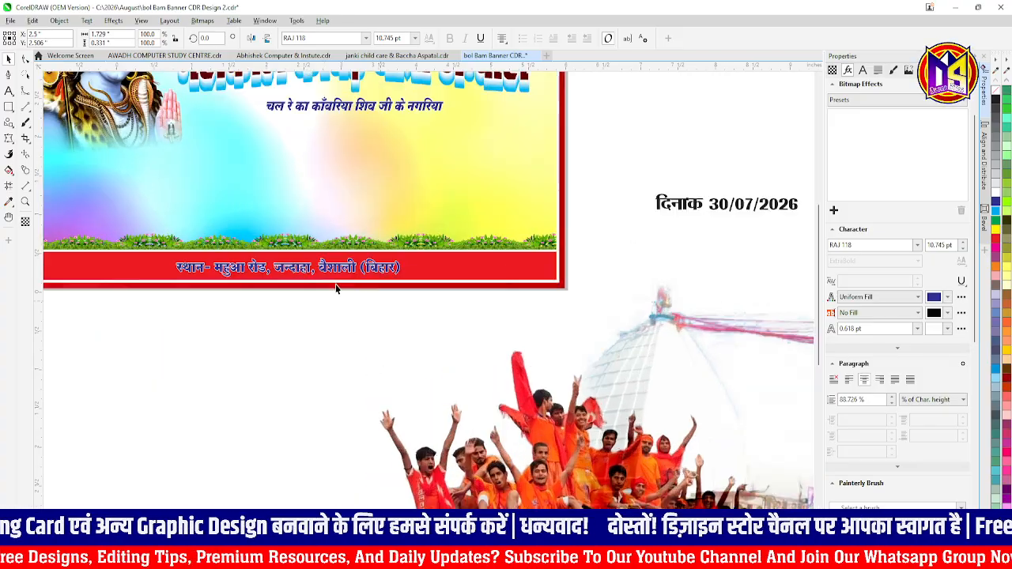
click(996, 197)
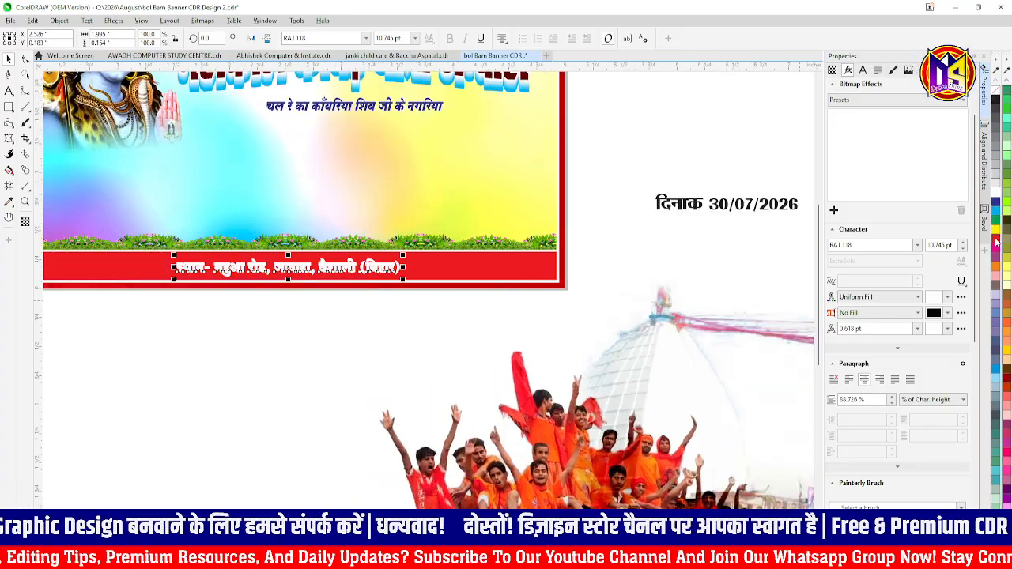
right_click(996, 238)
key(Escape)
- Enlarge the venue line to about 13.9 pt and centre it in the red strip
drag(441, 245, 475, 242)
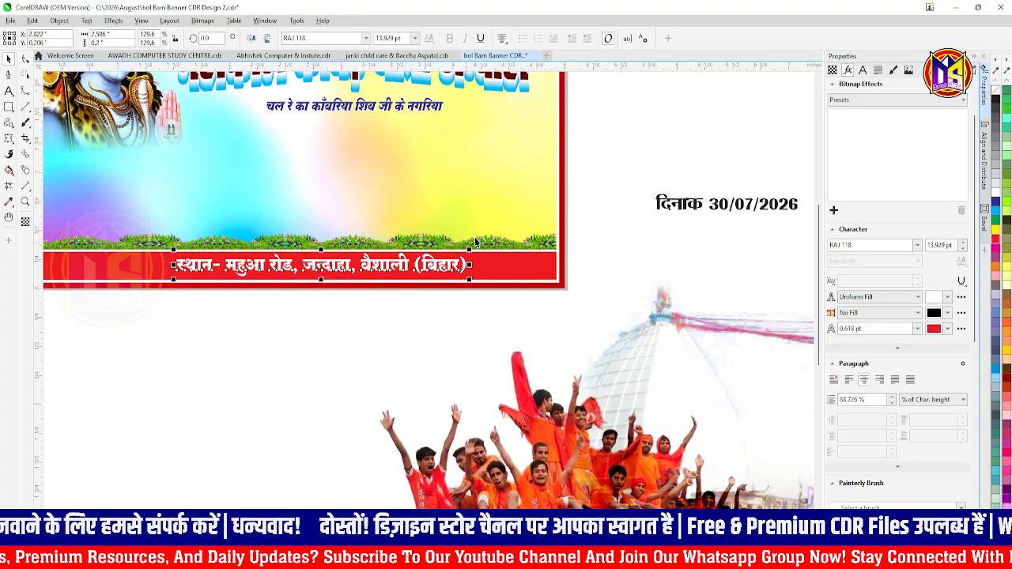
click(537, 265)
click(461, 267)
shift+click(500, 266)
key(c)
shift+click(501, 267)
- Move the cheering crowd image farther down and right, away from the temple image
scroll(500, 267, down, 2)
drag(499, 405, 553, 489)
scroll(477, 326, up, 1)
scroll(494, 330, down, 2)
drag(719, 355, 271, 299)
key(ctrl+z)
- Place the temple image on the banner below the heading beside Shiva's hand, shrunk to about 1.02 in wide
drag(650, 331, 367, 214)
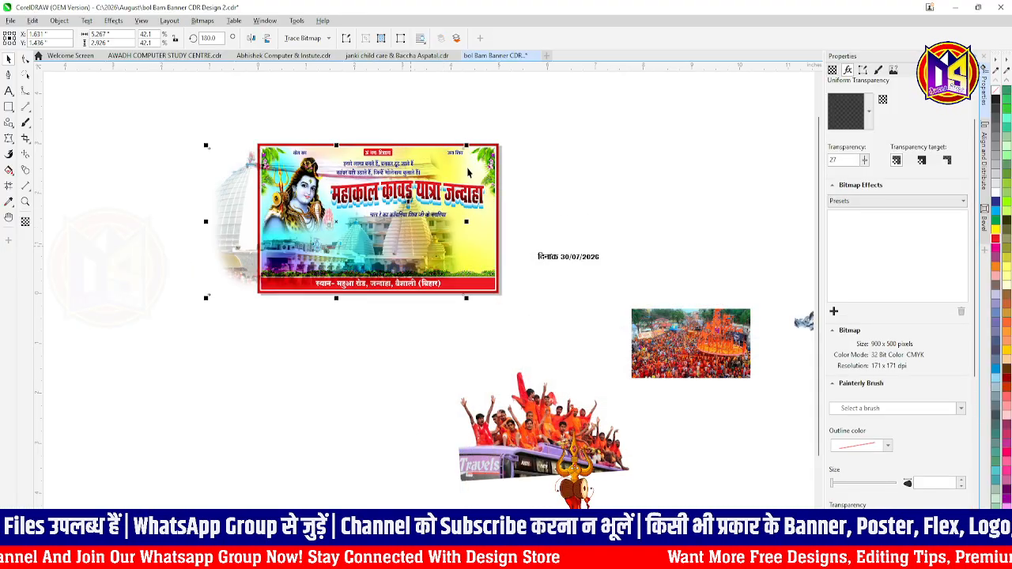
drag(467, 146, 283, 254)
scroll(300, 249, up, 1)
drag(233, 307, 332, 228)
scroll(648, 221, up, 1)
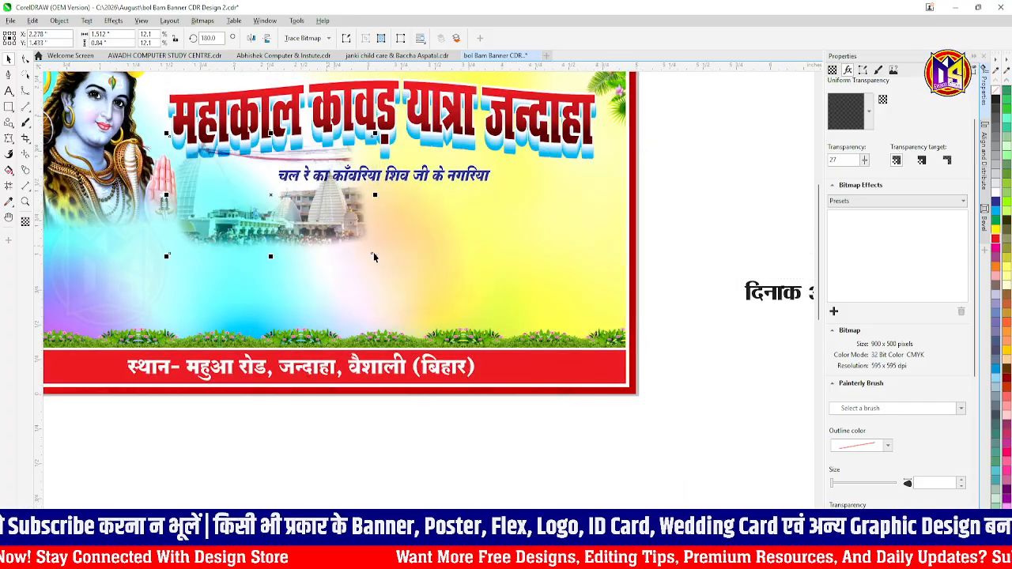
drag(376, 256, 233, 207)
scroll(302, 215, up, 1)
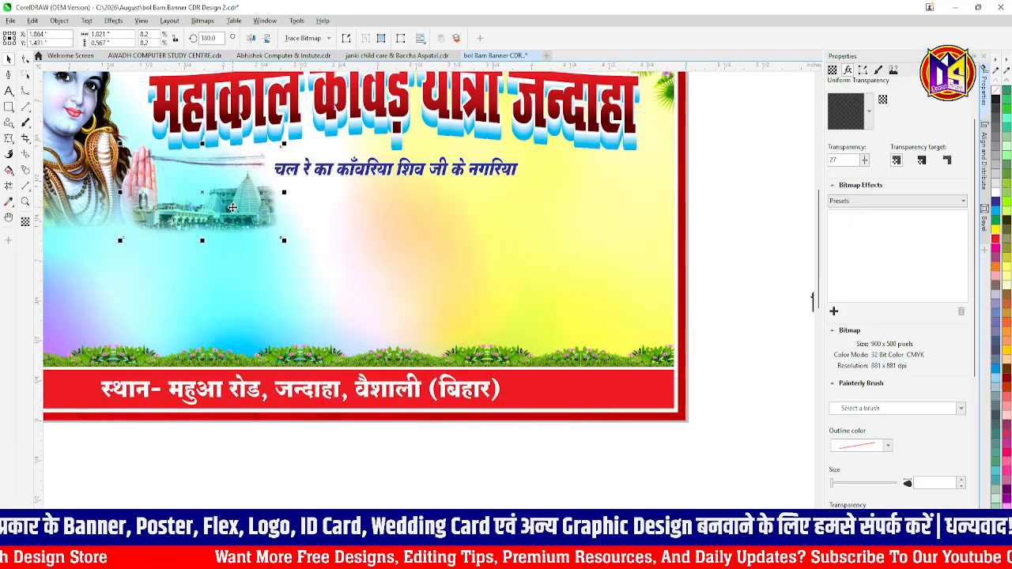
- Enlarge the temple image to about 1.42 in wide and shift it in beside Shiva's joined hands
drag(283, 244, 318, 264)
drag(268, 226, 246, 208)
scroll(312, 265, down, 3)
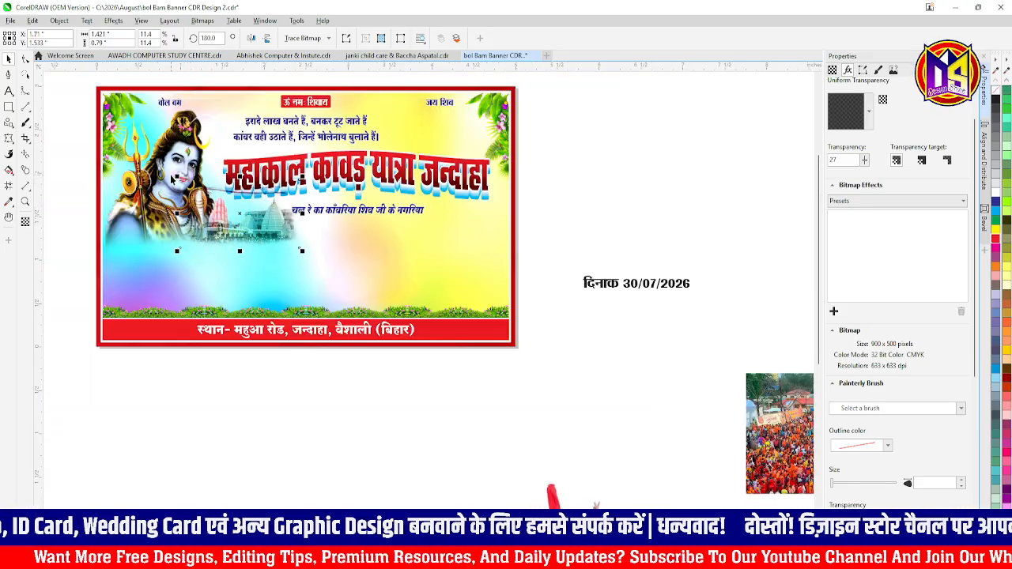
scroll(336, 261, up, 2)
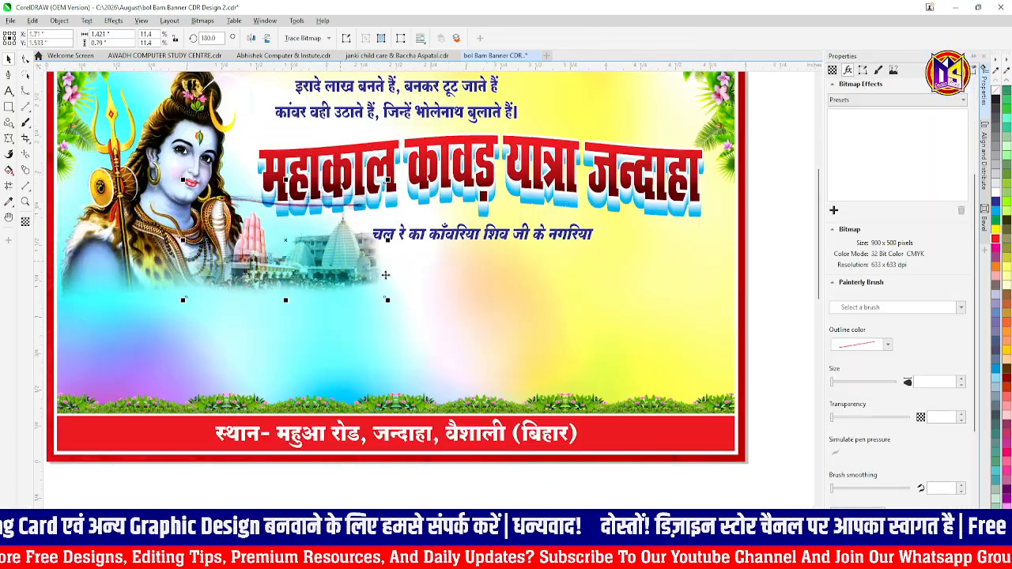
- Place the temple image inside the banner's background PowerClip, order it behind Shiva, and nudge it slightly upward
key(ctrl+x)
ctrl+click(385, 275)
key(ctrl+v)
key(ctrl+Page_Down)
key(ctrl+Page_Down)
key(ctrl+Page_Up)
drag(338, 260, 337, 252)
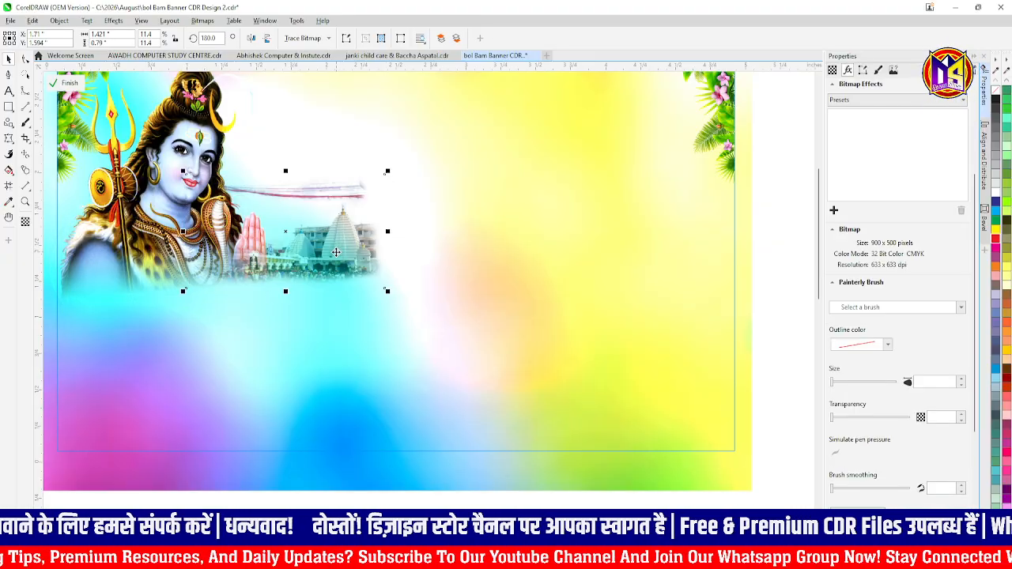
scroll(307, 197, up, 2)
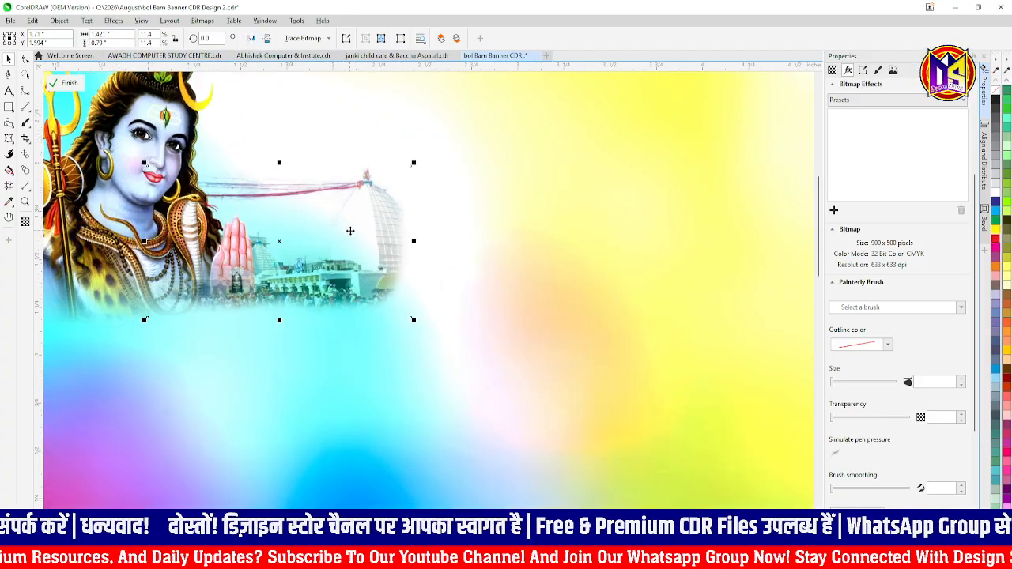
click(68, 83)
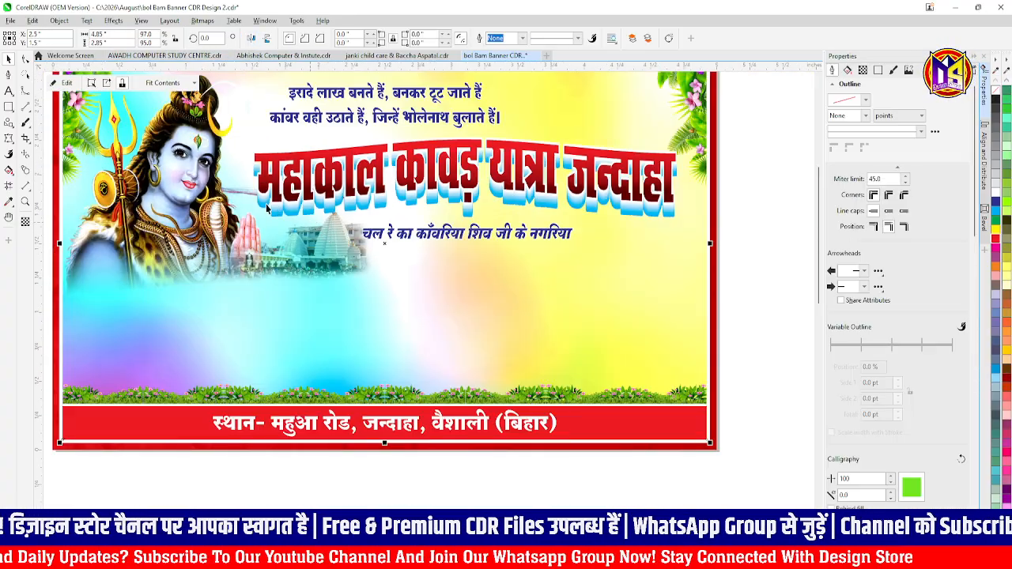
scroll(267, 207, down, 2)
click(564, 307)
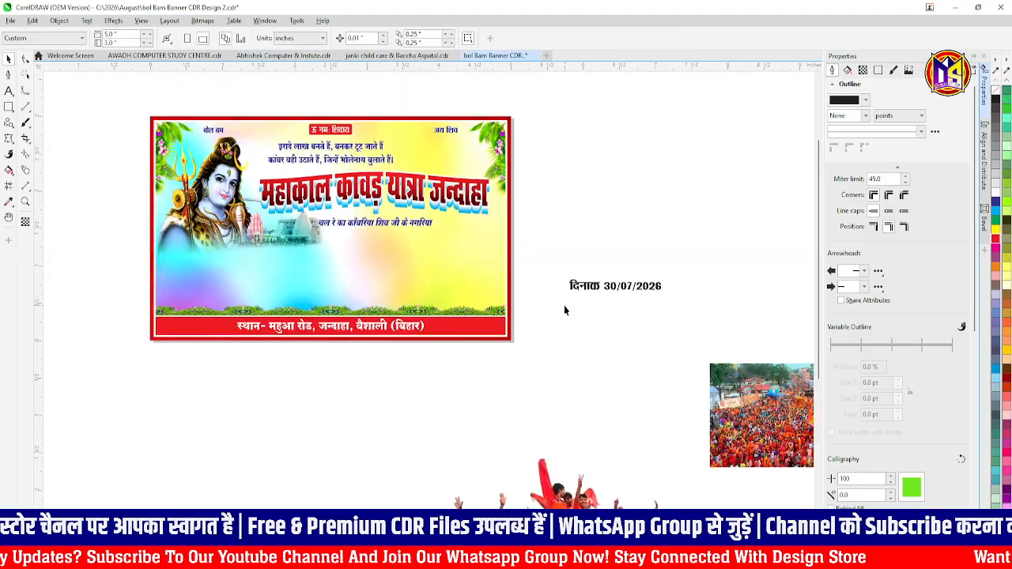
- Shrink the procession crowd photo to about 1.33 in wide and park it outside the banner above the date line
scroll(587, 388, down, 1)
drag(744, 429, 314, 336)
scroll(380, 326, up, 2)
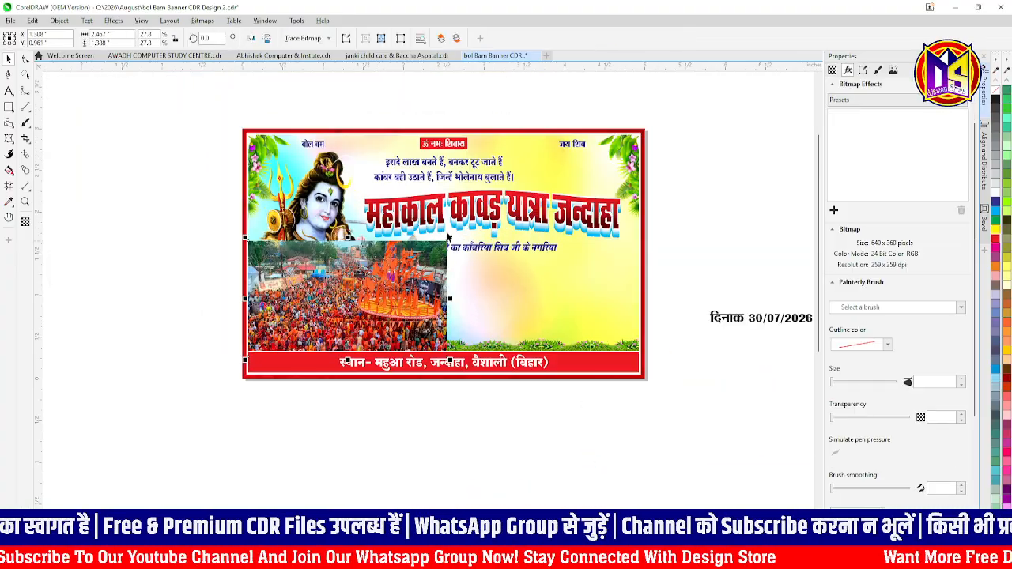
drag(451, 235, 679, 286)
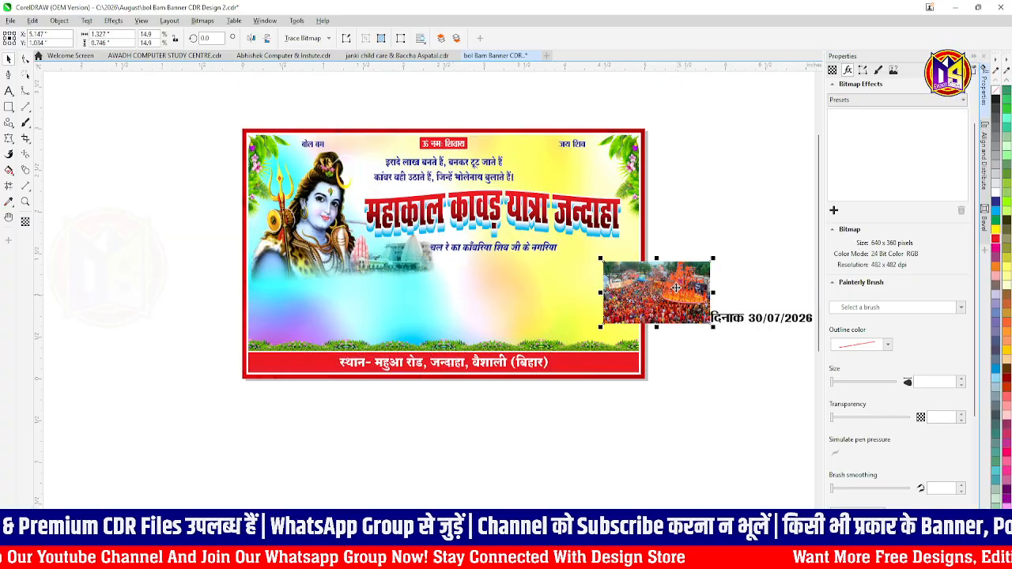
scroll(680, 286, up, 2)
scroll(497, 274, down, 5)
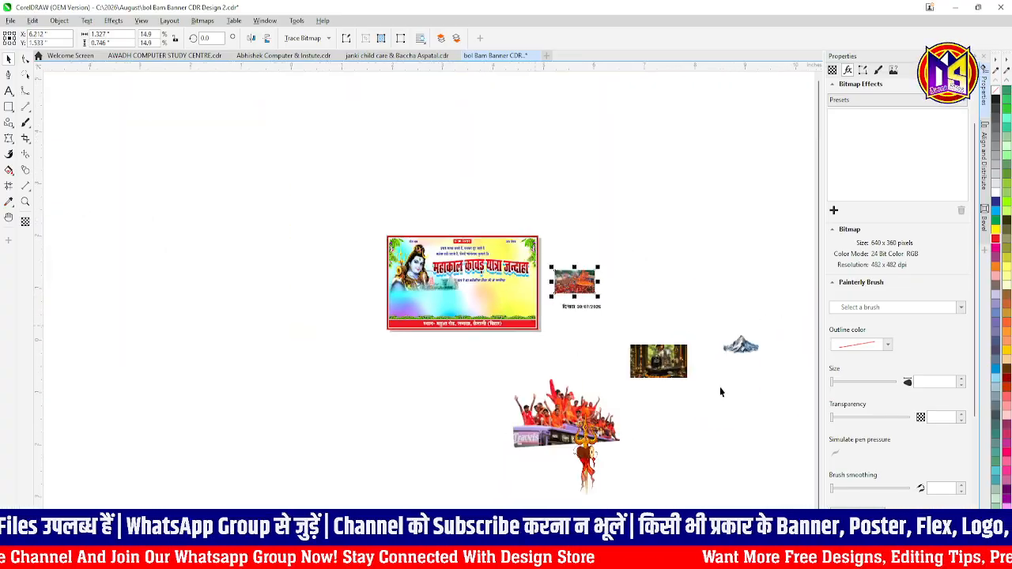
- Rearrange the spare Shivling photo and cheering crowd image outside the banner
scroll(641, 356, up, 2)
drag(458, 359, 458, 359)
drag(447, 357, 667, 369)
- Place the mountain image on the banner below Shiva, enlarge it to about 2.67 in wide, and add an offset copy
drag(764, 320, 213, 254)
scroll(212, 254, up, 2)
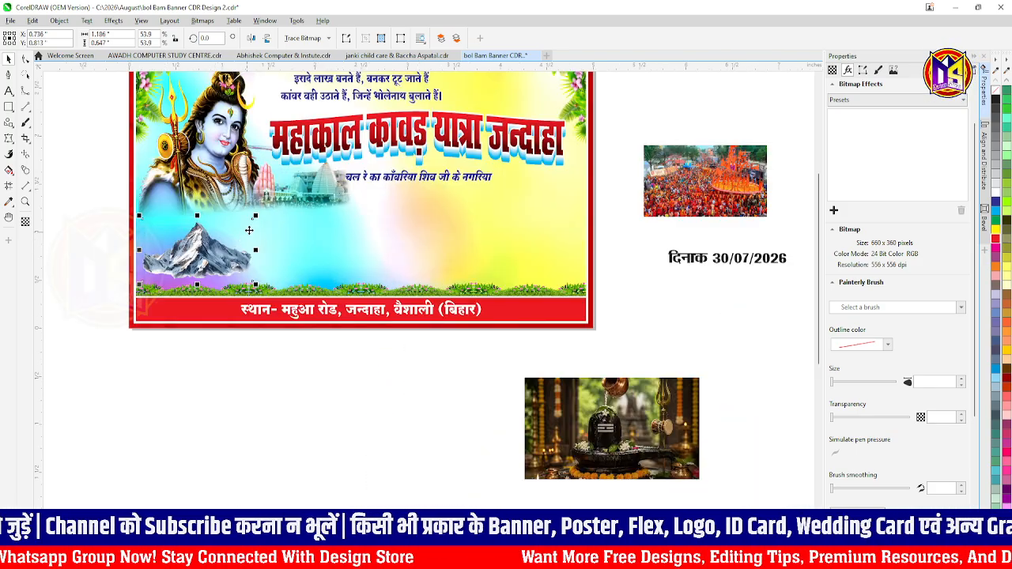
drag(257, 217, 329, 181)
scroll(206, 251, down, 2)
drag(207, 251, 314, 268)
scroll(185, 222, up, 2)
right_click(314, 268)
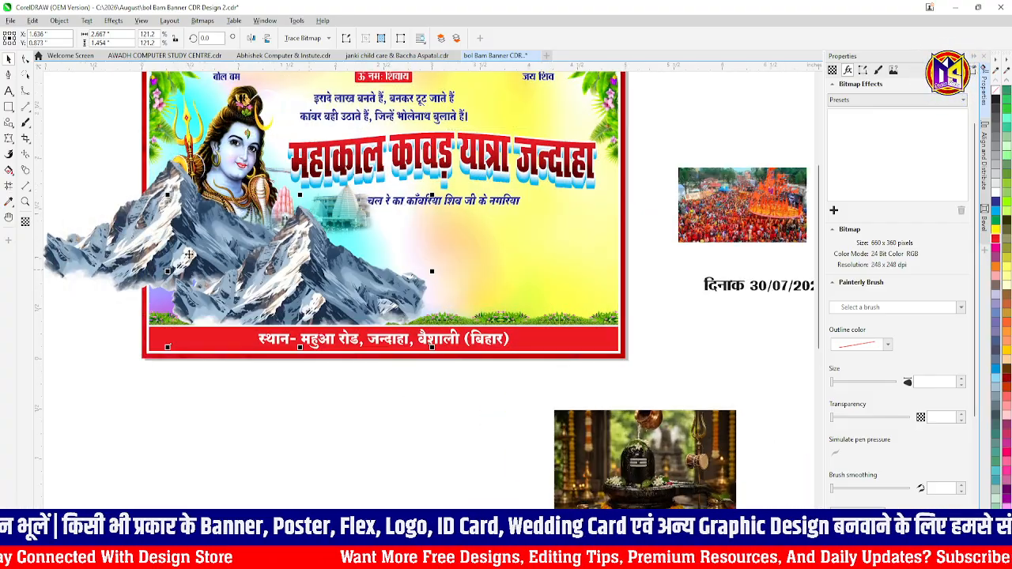
- Apply a uniform transparency of 26 to both mountain images
shift+click(117, 265)
click(26, 222)
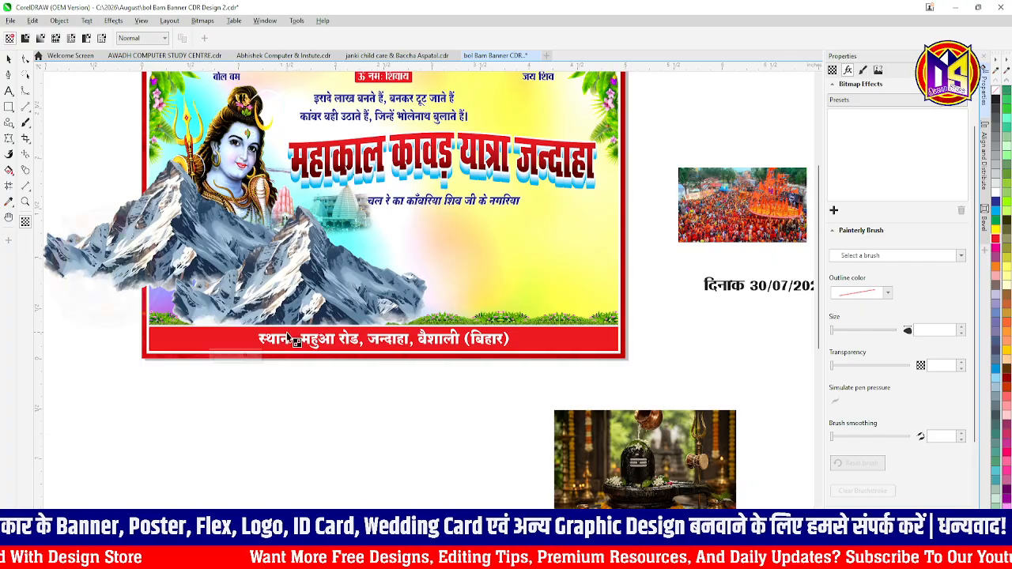
drag(227, 358, 220, 358)
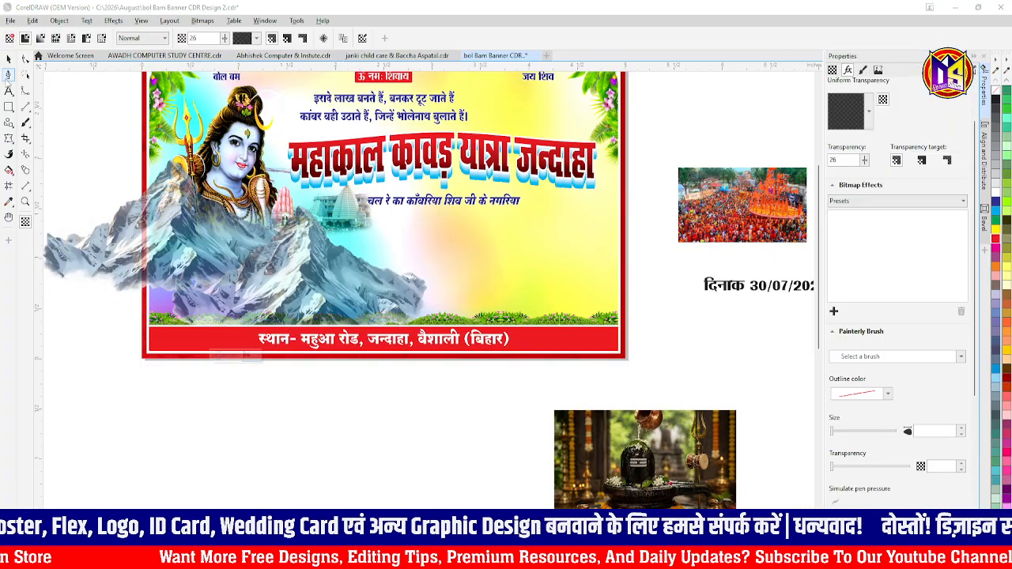
click(8, 60)
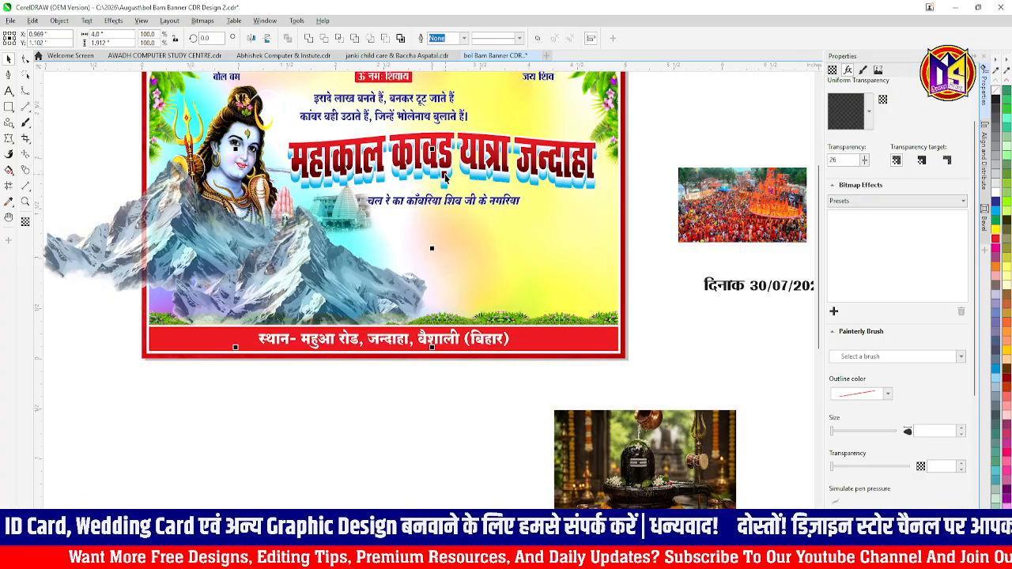
- Shrink the two mountain images together to about 3.48 in wide overall
scroll(432, 162, down, 2)
scroll(432, 162, up, 2)
drag(431, 164, 357, 203)
scroll(356, 202, up, 2)
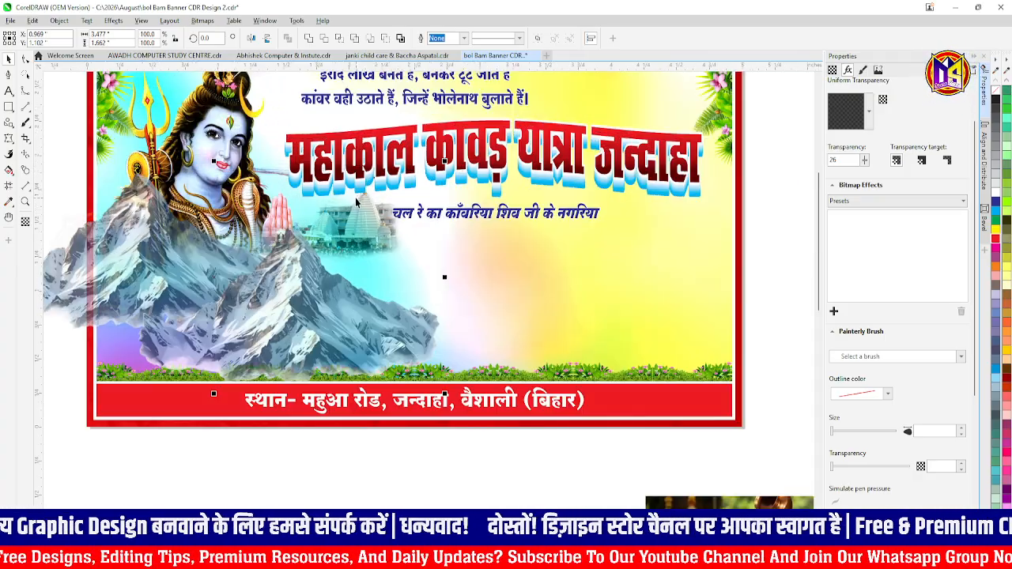
- Place the mountains inside the background PowerClip, order them behind Shiva, and group them
key(ctrl+x)
double_click(355, 289)
key(ctrl+v)
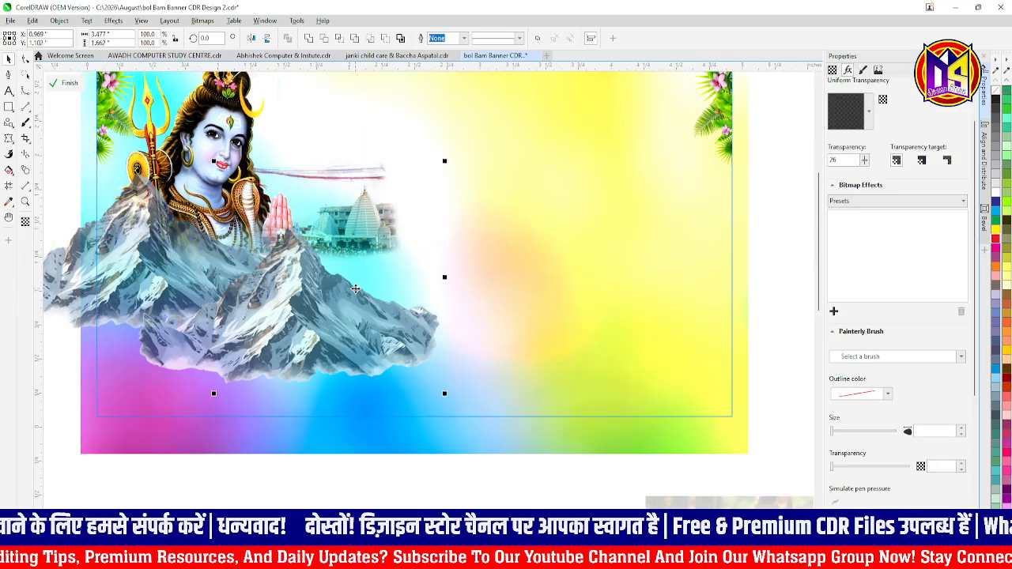
key(ctrl+Page_Down)
key(ctrl+g)
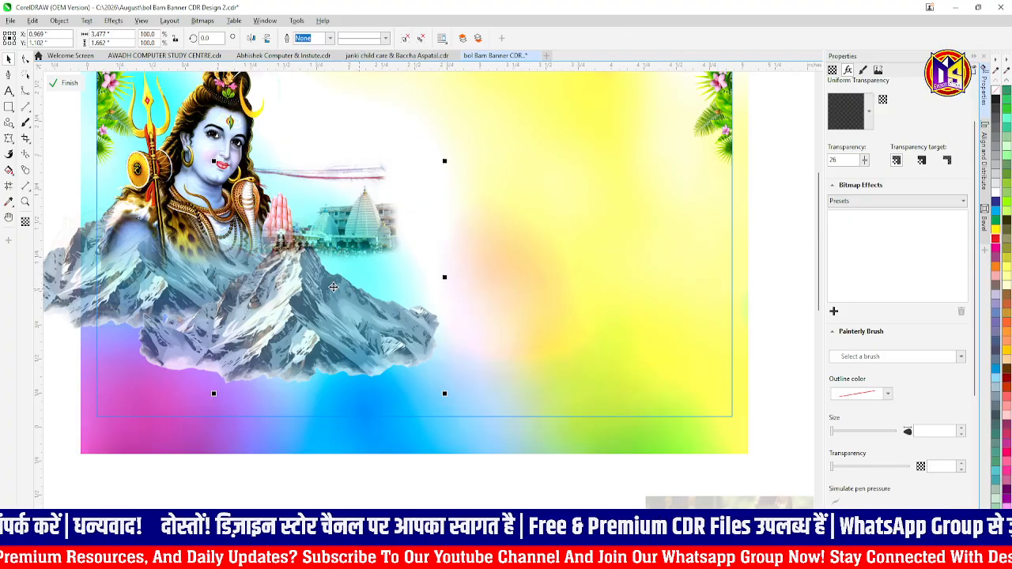
scroll(323, 287, down, 2)
click(67, 84)
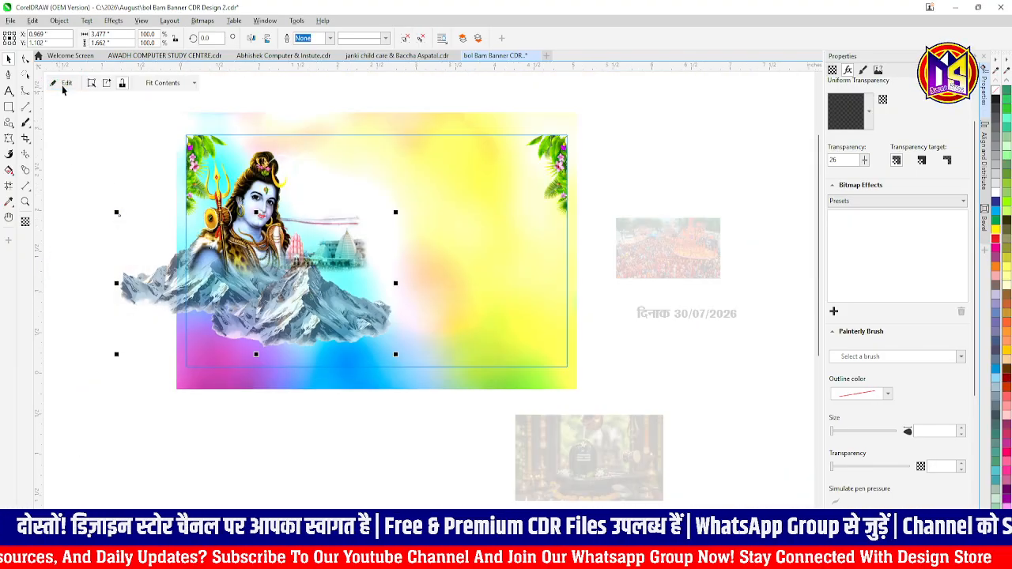
scroll(268, 288, up, 2)
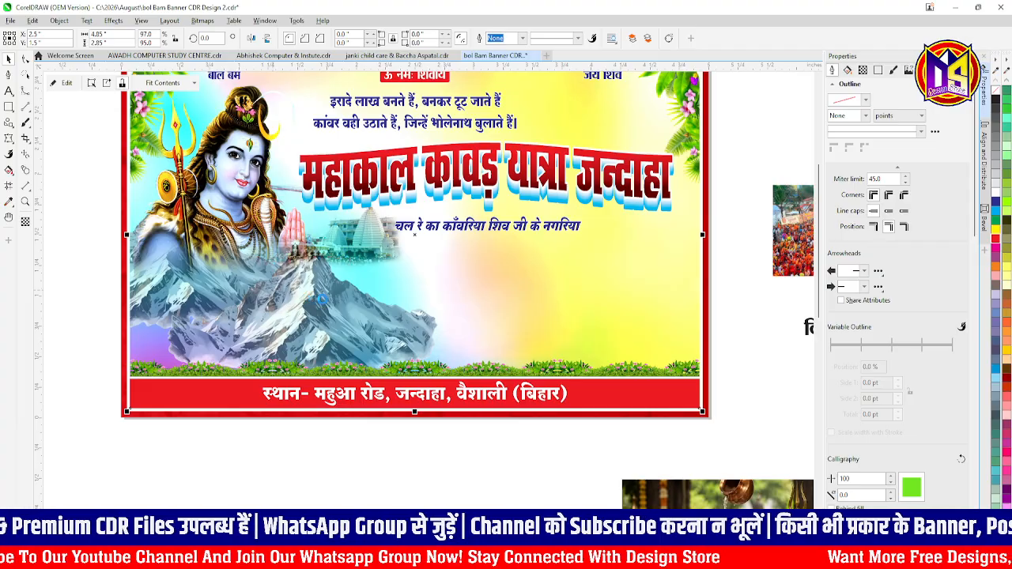
- Reopen the background PowerClip and set the mountain group's transparency merge mode to Multiply
double_click(322, 296)
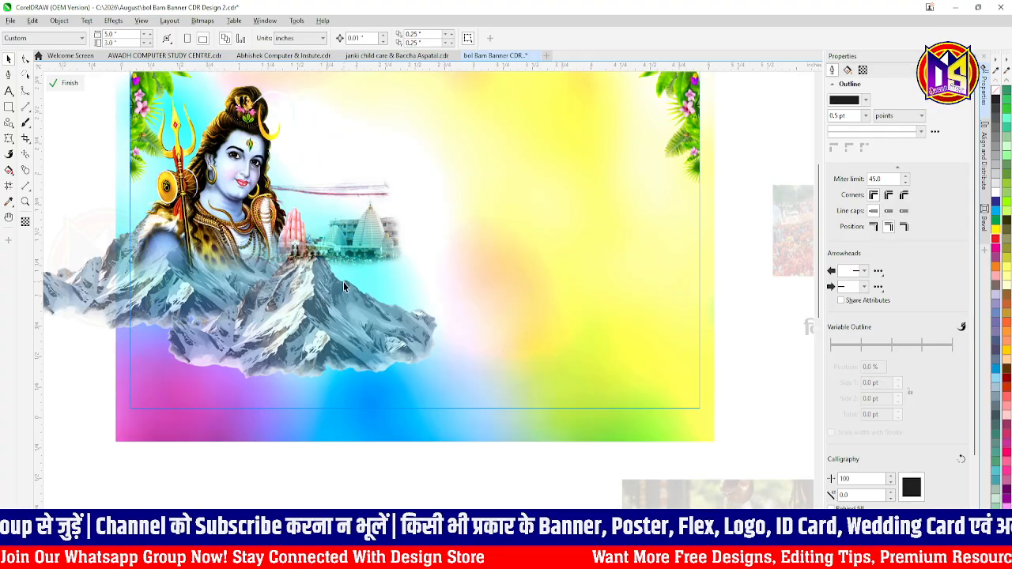
click(291, 301)
scroll(411, 355, down, 2)
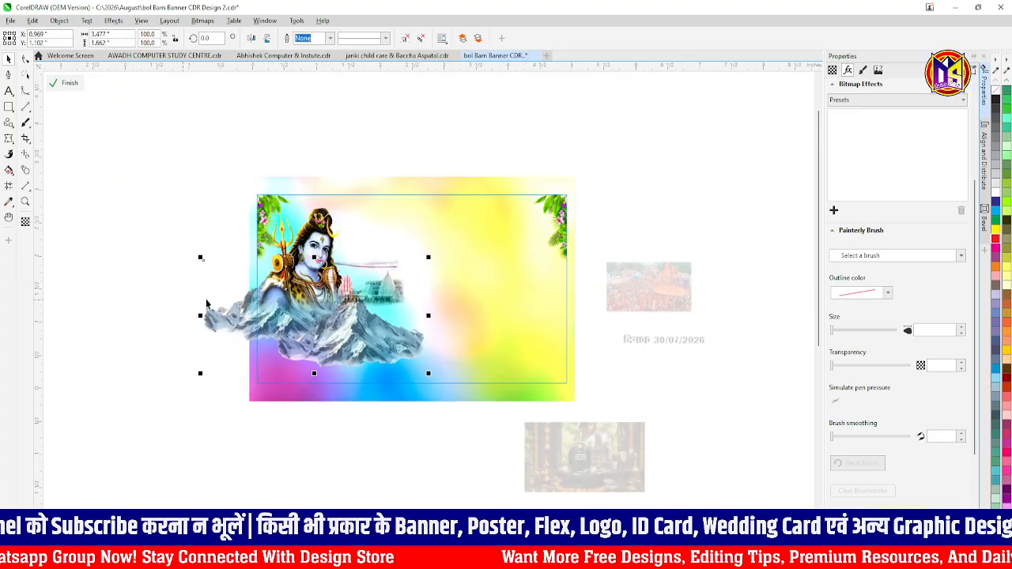
scroll(203, 305, up, 1)
click(25, 222)
click(146, 38)
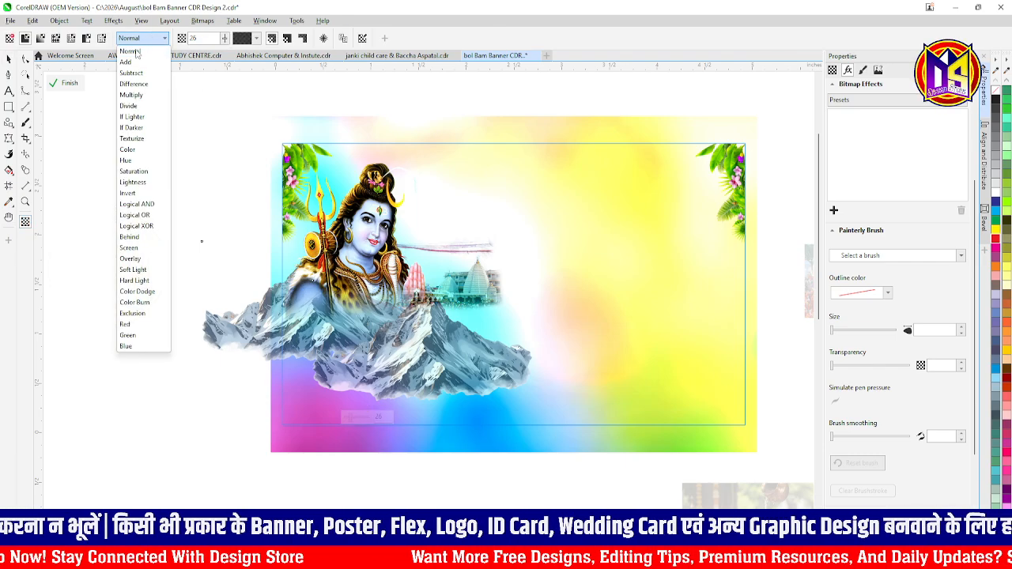
click(131, 95)
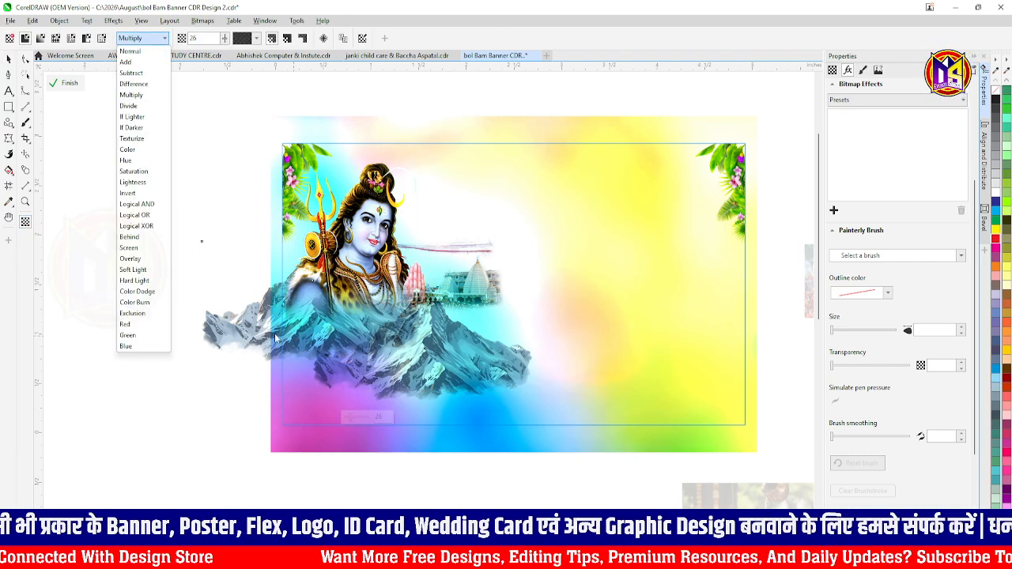
click(12, 64)
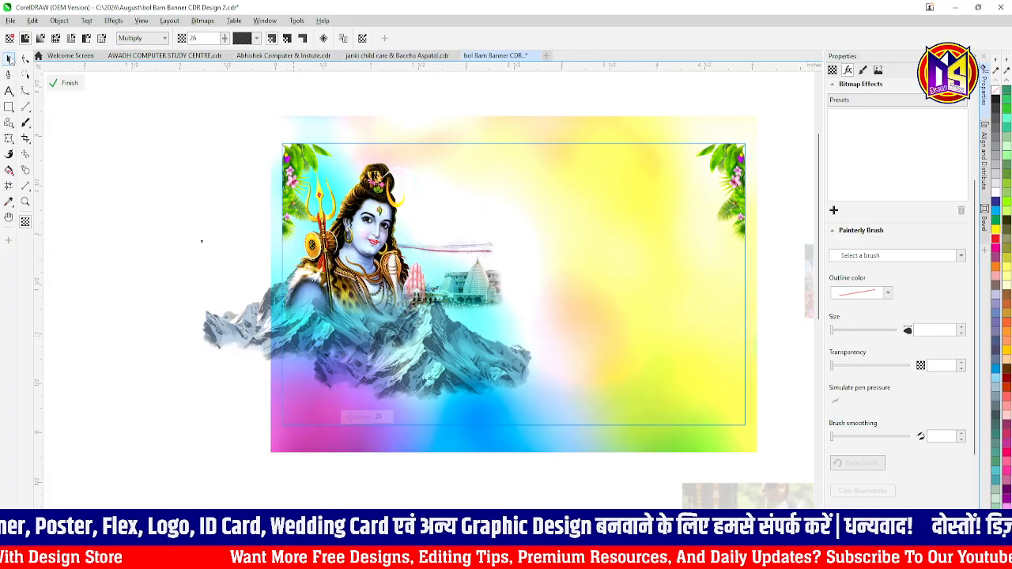
click(9, 59)
- Move the mountain group lower, toward the grass border, and finish editing the PowerClip
scroll(230, 369, up, 2)
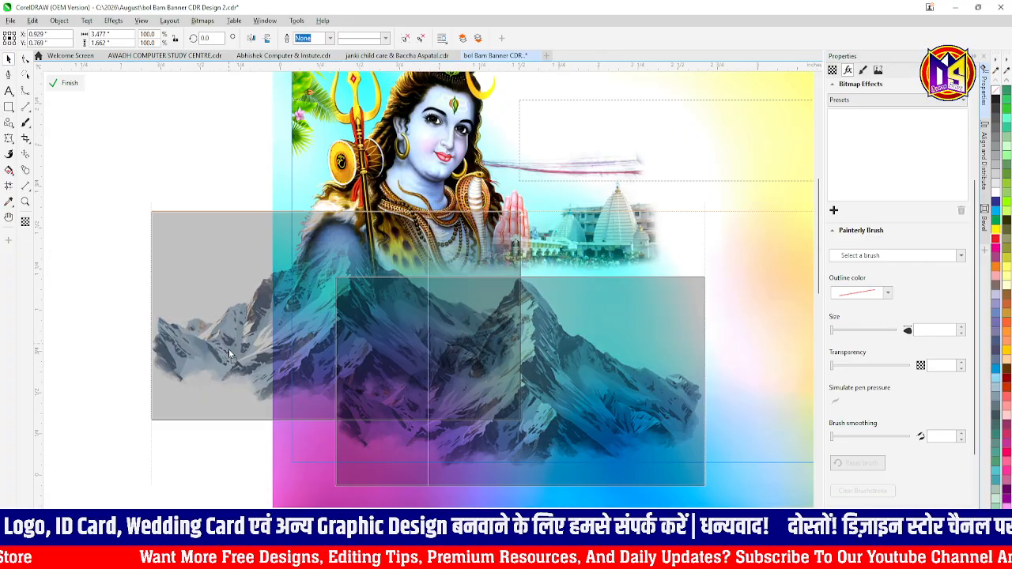
click(69, 83)
scroll(104, 250, down, 3)
click(109, 272)
scroll(405, 280, up, 2)
scroll(314, 283, down, 3)
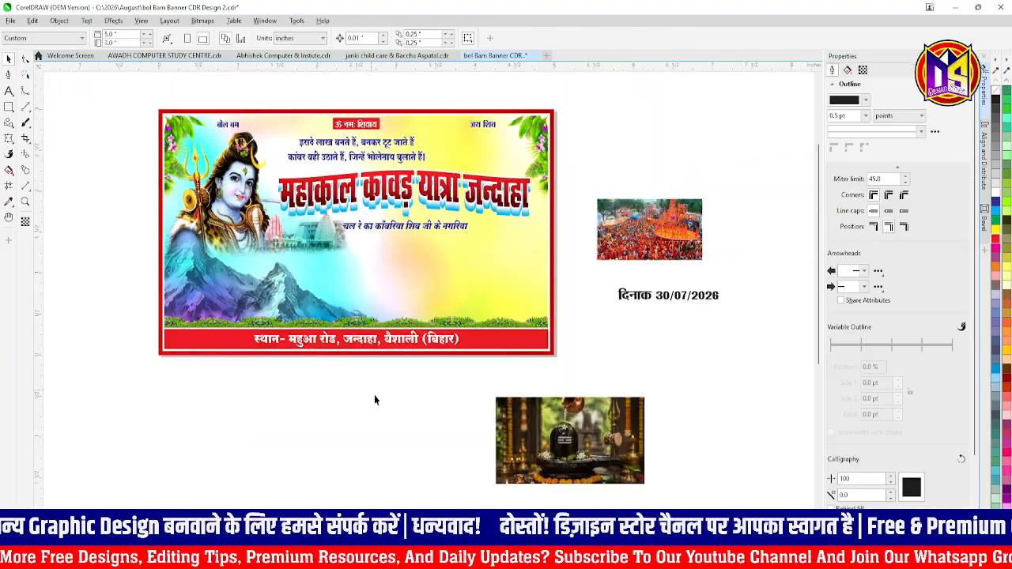
- Delete the spare Shivling photo below the banner
click(577, 427)
key(Delete)
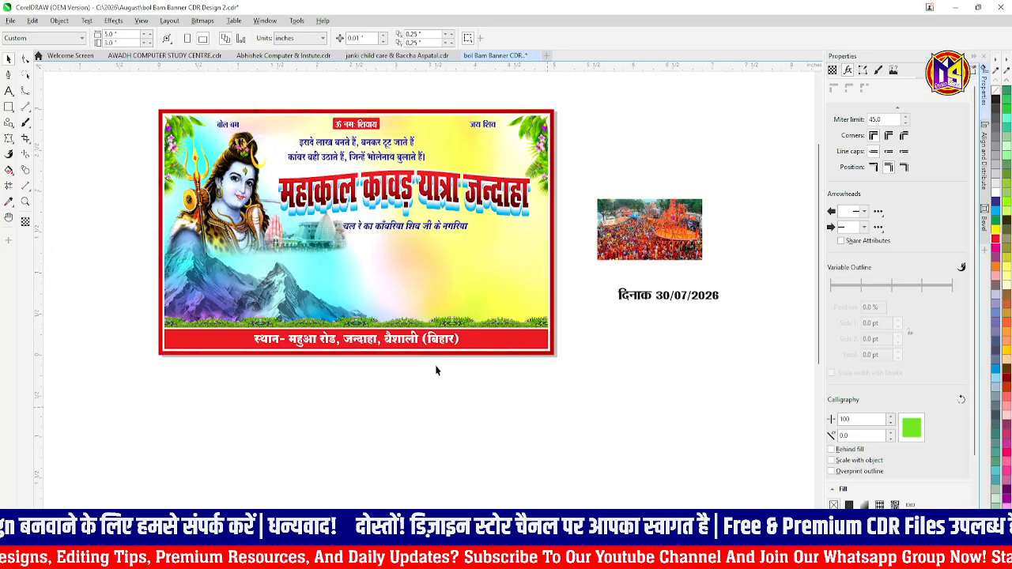
- Move the cheering crowd image over the banner's lower left and align its bottom edge with the banner's
scroll(462, 376, down, 3)
click(696, 480)
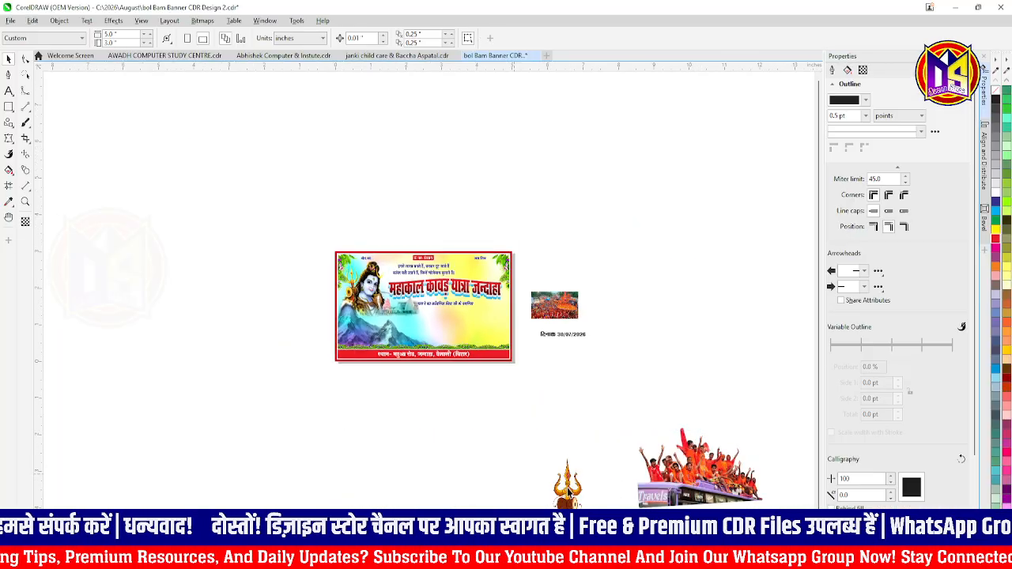
drag(696, 480, 398, 388)
scroll(398, 389, up, 3)
shift+click(546, 337)
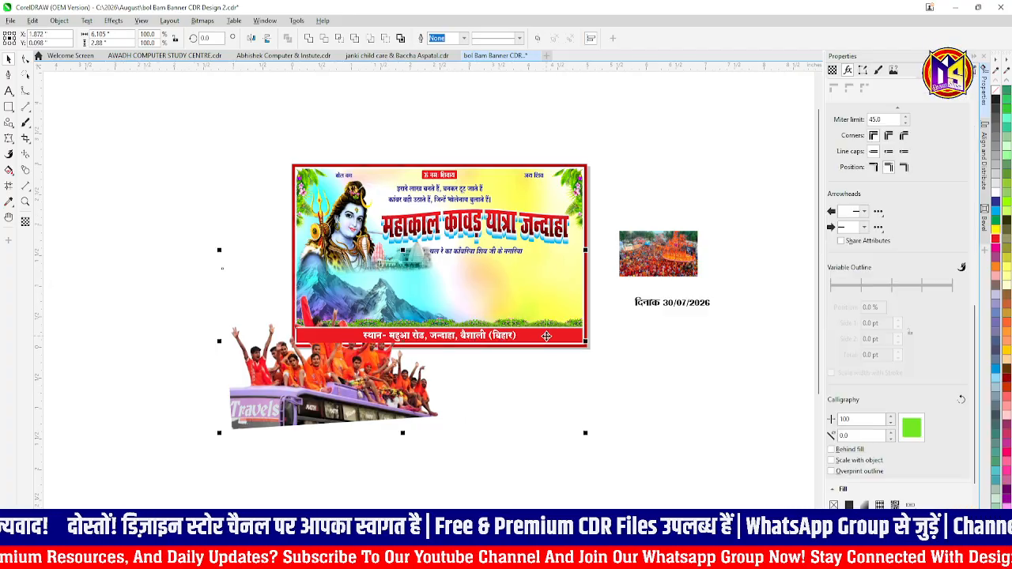
key(b)
shift+click(546, 337)
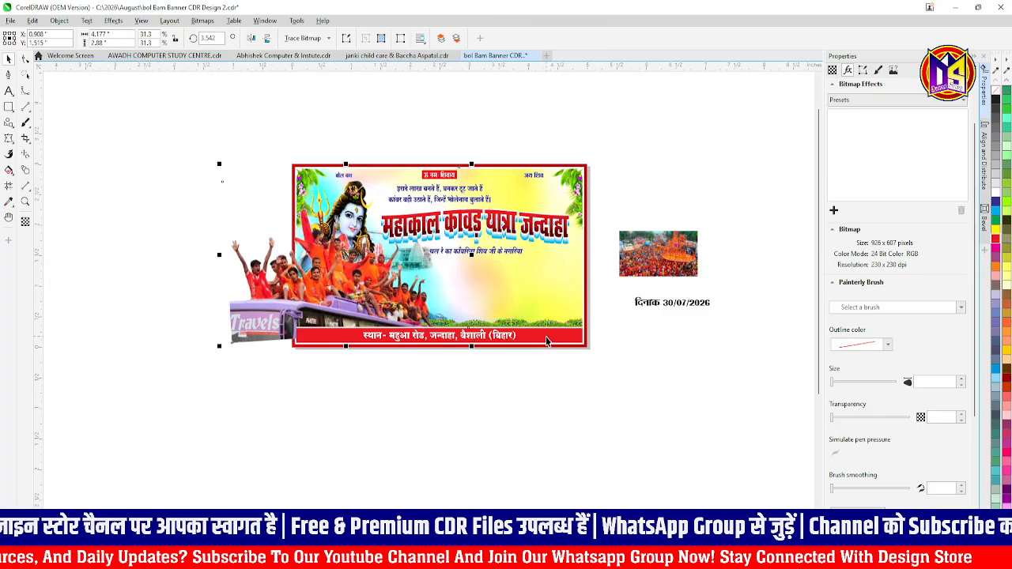
- Shrink the cheering crowd image to about 3.99 in wide and crop it to about 3.49 × 2.48 in
scroll(543, 332, up, 2)
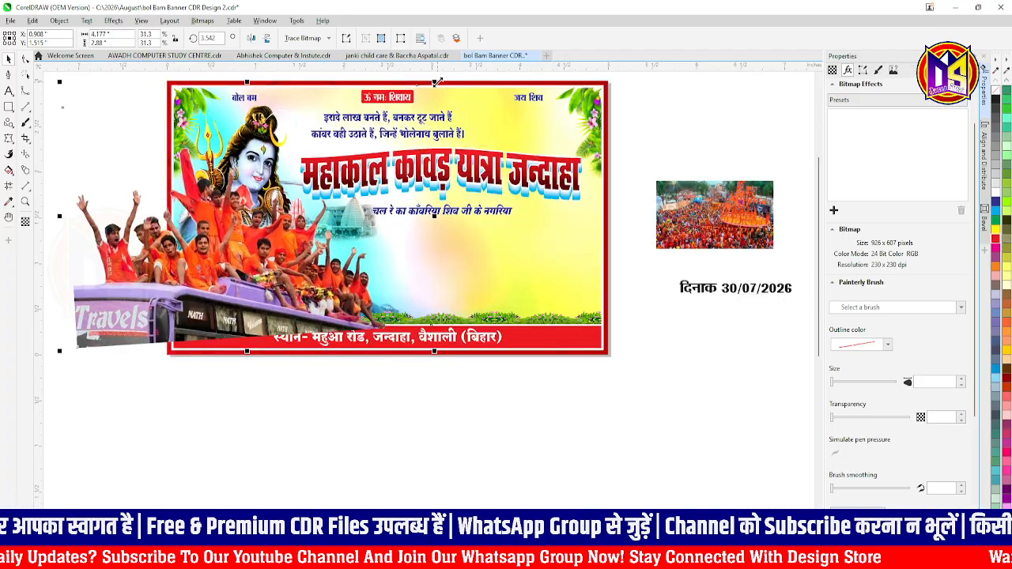
scroll(397, 212, down, 4)
scroll(308, 205, up, 3)
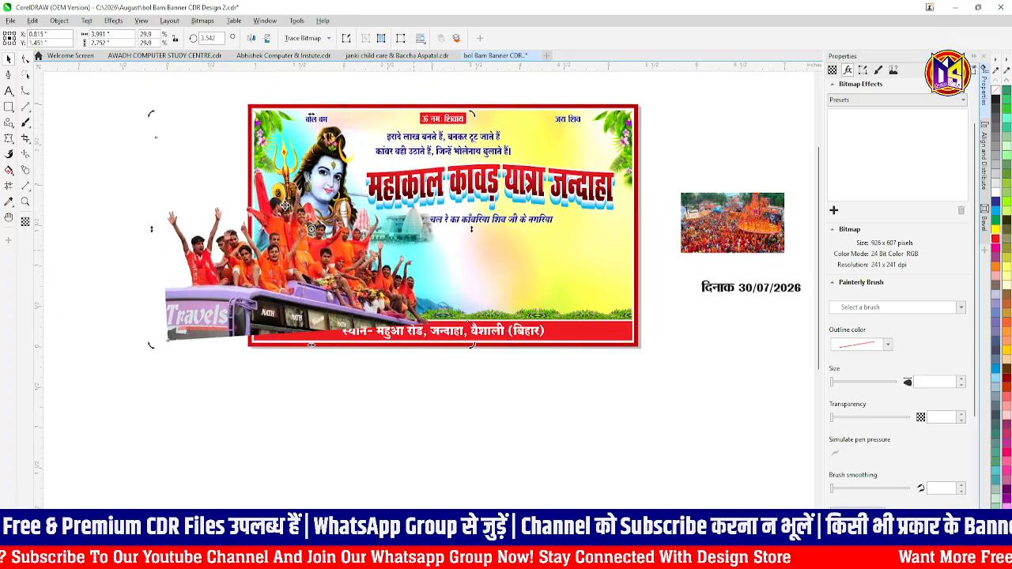
drag(169, 121, 433, 332)
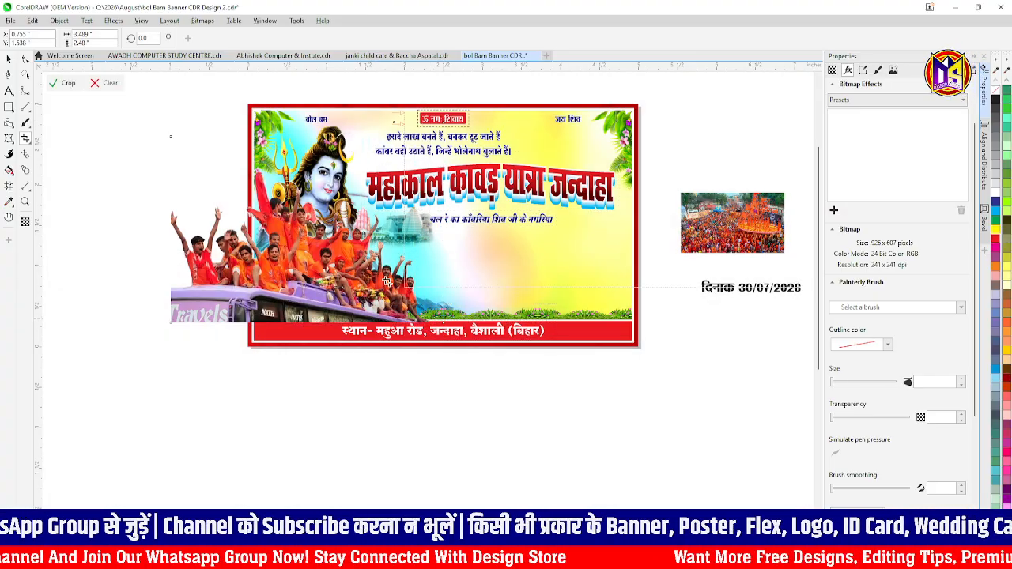
click(68, 82)
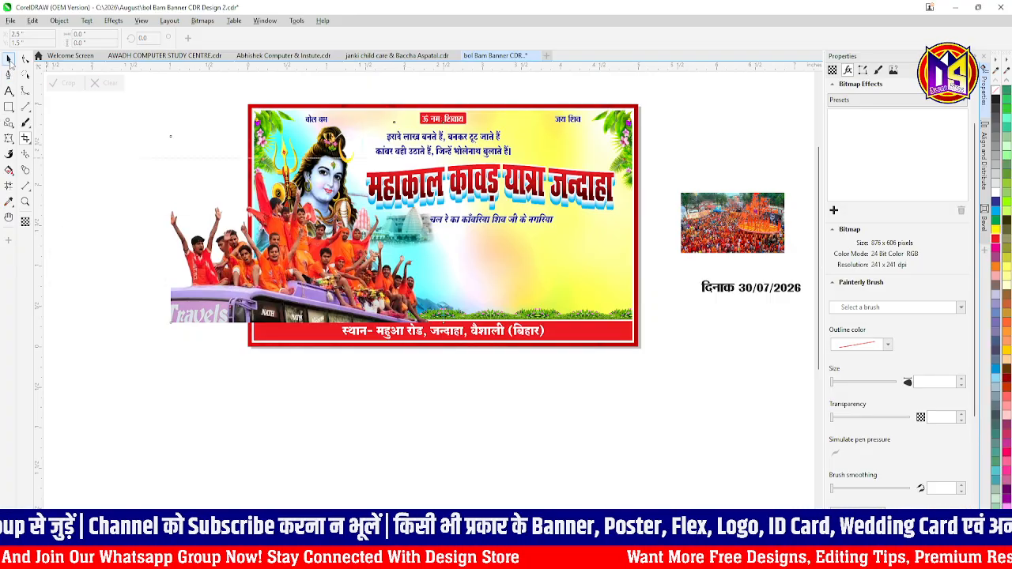
- Align the bottom edge of the cropped cheering crowd image with the red venue strip
click(9, 60)
click(573, 331)
key(Down)
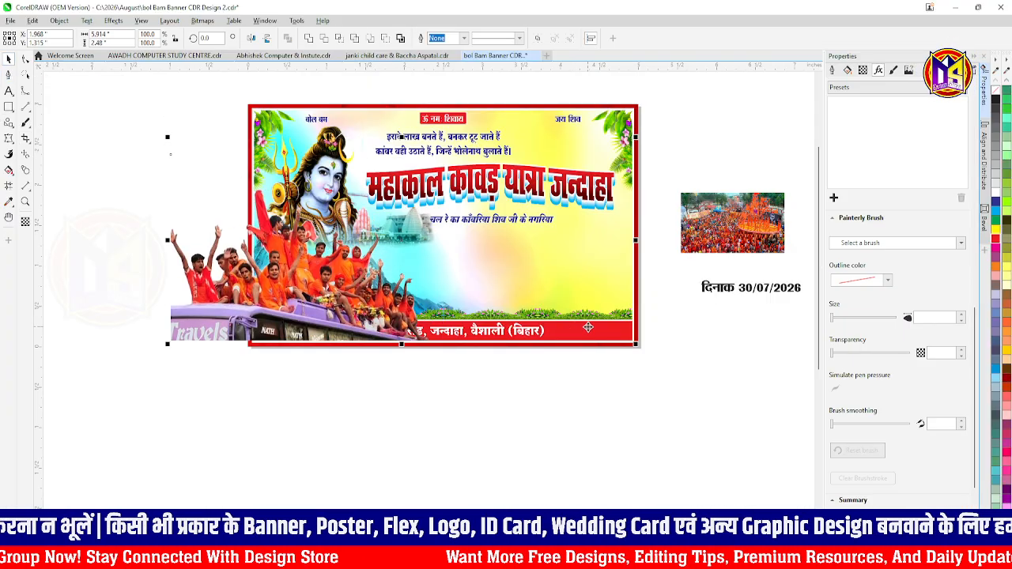
- Align the crowd image within the banner's side edge and shrink it to about 1.53 × 1.09 in over the lower left corner
key(r)
key(l)
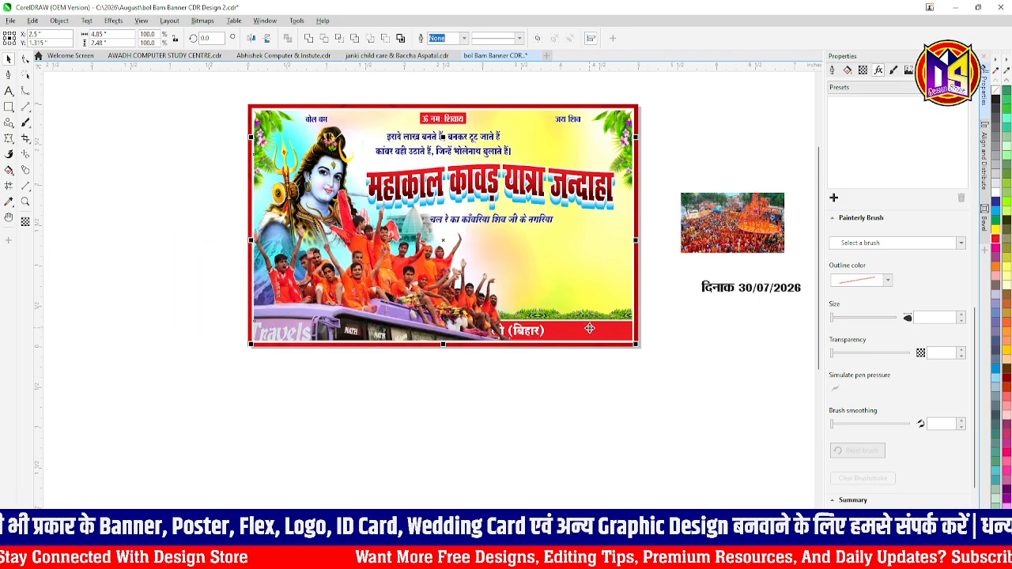
drag(530, 138, 351, 272)
scroll(334, 295, up, 1)
scroll(318, 303, up, 1)
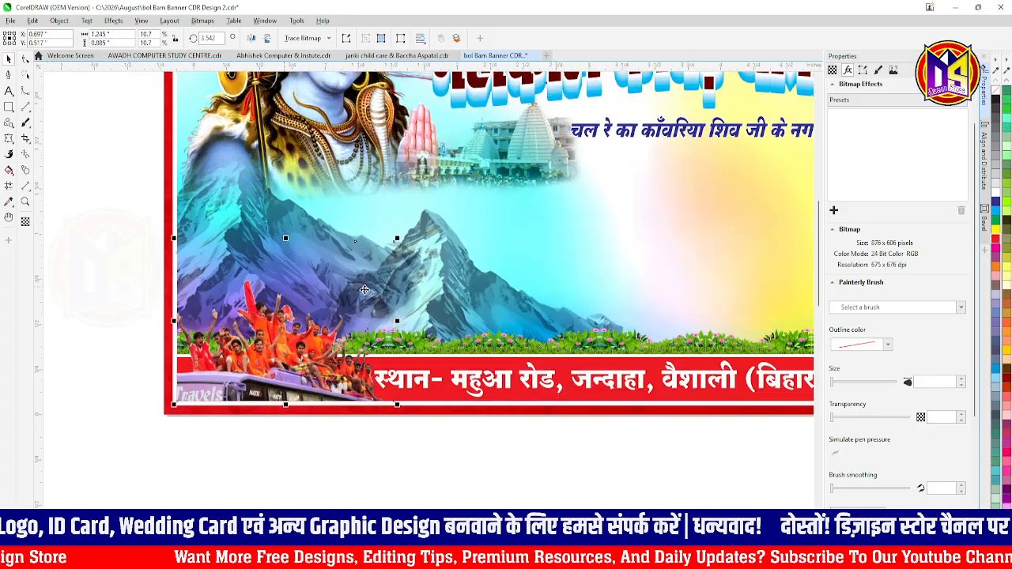
drag(397, 239, 445, 207)
scroll(295, 334, down, 1)
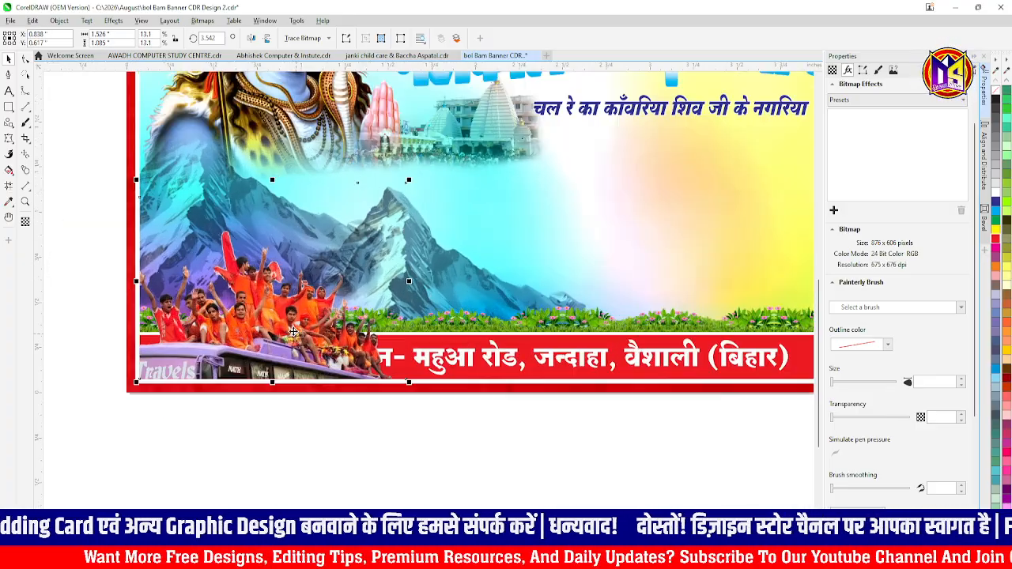
- Duplicate the small crowd image to the banner's lower right and mirror the copy horizontally
scroll(277, 316, down, 2)
drag(264, 319, 543, 326)
right_click(543, 327)
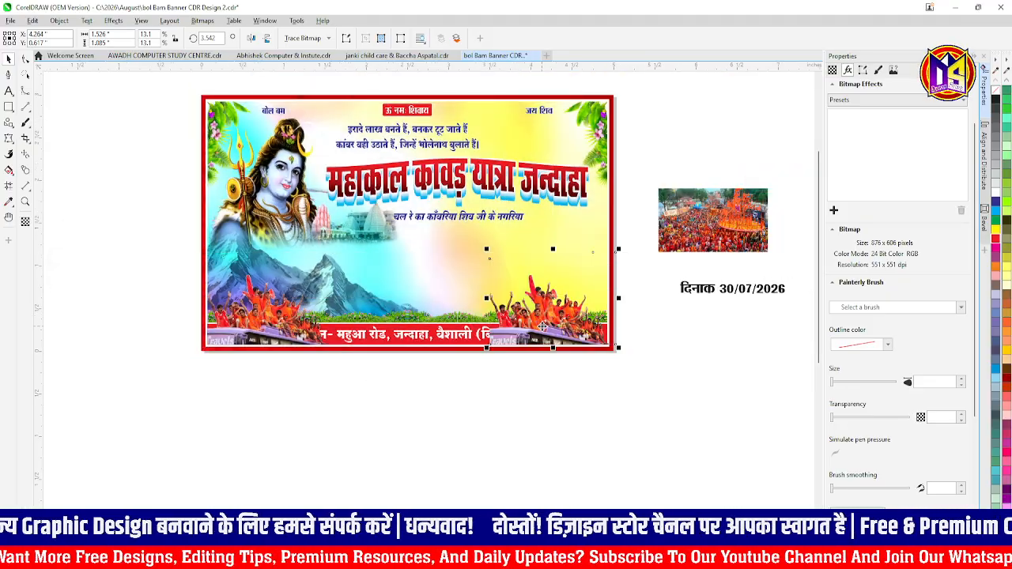
click(254, 42)
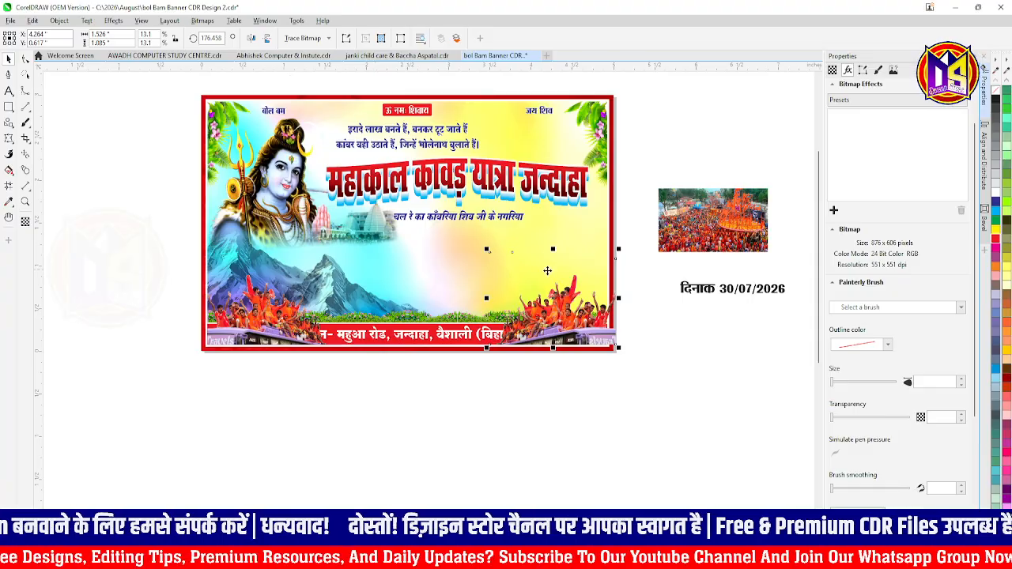
- Align the mirrored crowd copy with the inner right edge of the banner background
scroll(511, 261, up, 1)
shift+click(396, 247)
key(l)
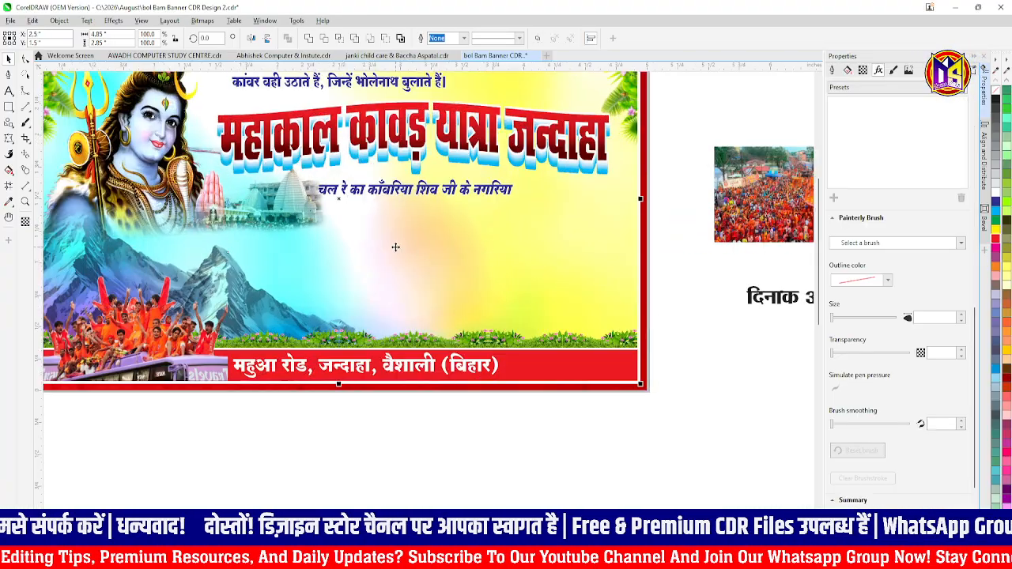
key(r)
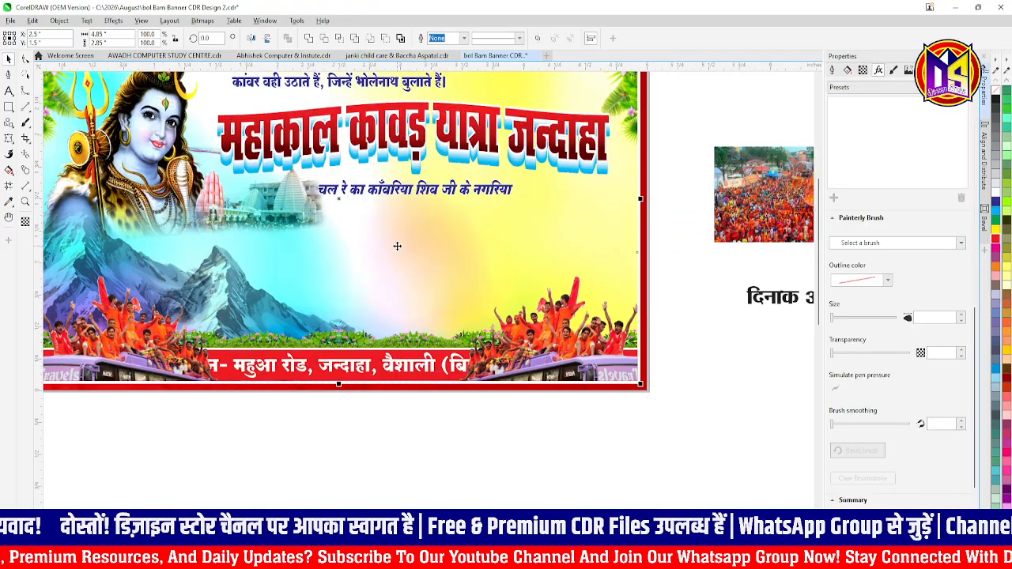
shift+click(397, 247)
scroll(447, 262, down, 2)
shift+click(273, 316)
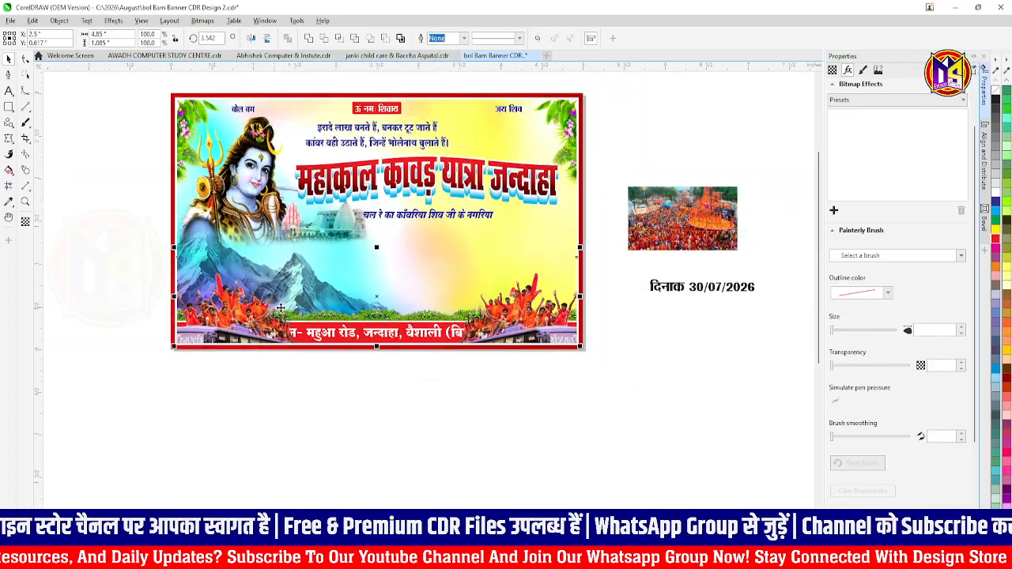
- Shrink the venue text on the red strip so it fits between the two crowd images
click(322, 337)
scroll(439, 342, up, 2)
drag(504, 329, 470, 336)
click(521, 263)
scroll(511, 285, down, 2)
click(500, 353)
scroll(498, 311, up, 2)
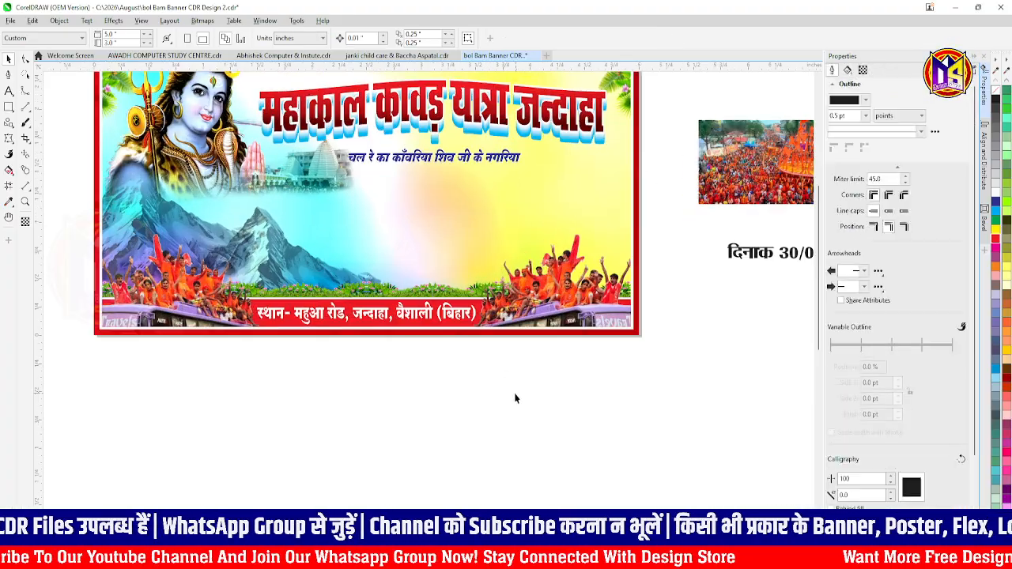
click(555, 314)
scroll(427, 307, down, 2)
- Move the spare trident and damaru image over the banner's right edge, shrink it to about 1.07 in square and tilt it
click(574, 386)
scroll(552, 388, down, 2)
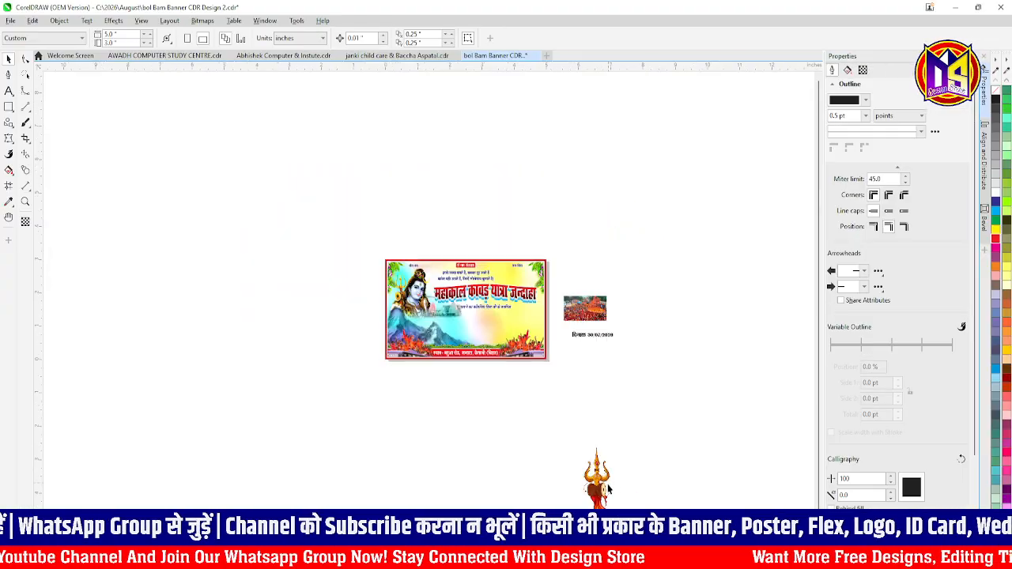
click(605, 502)
scroll(564, 387, up, 2)
drag(572, 329, 615, 151)
scroll(483, 422, up, 2)
scroll(555, 229, up, 3)
drag(565, 221, 529, 170)
click(528, 170)
drag(581, 250, 606, 218)
drag(534, 169, 540, 192)
scroll(540, 183, up, 1)
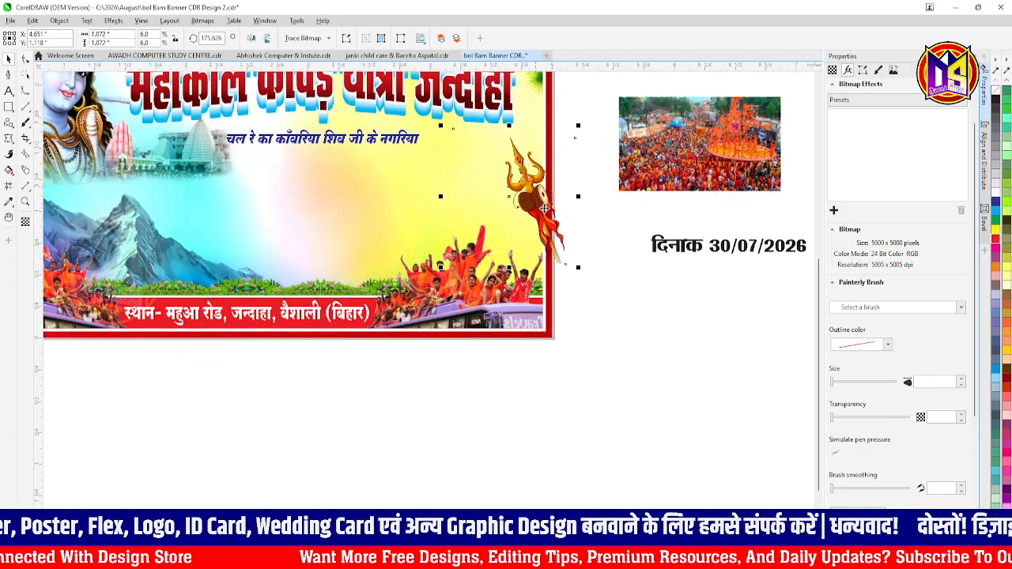
- PowerClip the tilted trident image inside the banner background
right_click(545, 199)
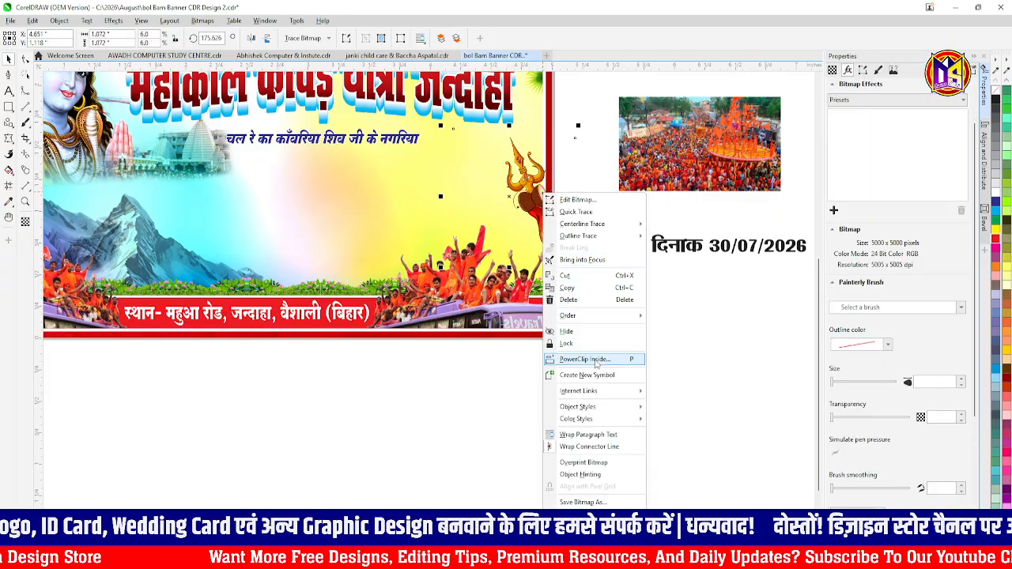
click(586, 359)
click(443, 222)
scroll(475, 229, down, 2)
scroll(487, 236, up, 1)
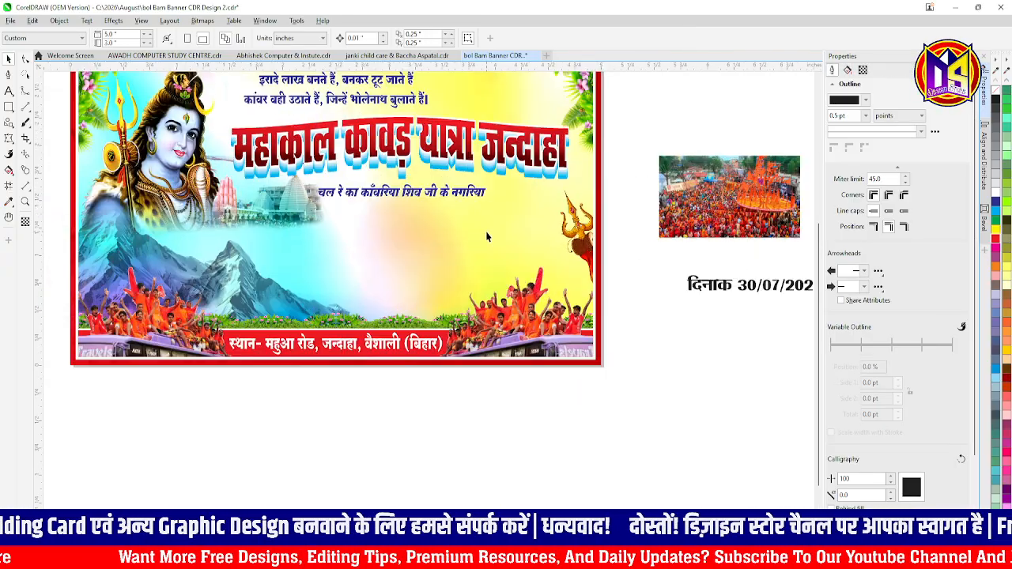
- Move the date text below the lower slogan and copy all of the slogan's properties onto it
scroll(514, 229, down, 2)
scroll(633, 261, up, 2)
click(635, 259)
drag(635, 259, 349, 216)
scroll(351, 185, up, 3)
click(384, 276)
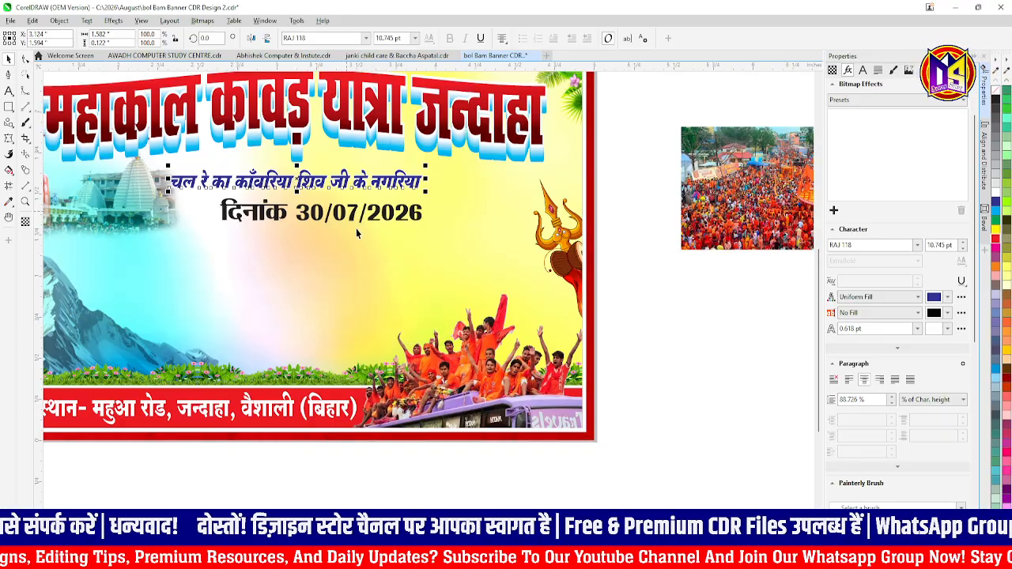
drag(342, 176, 348, 212)
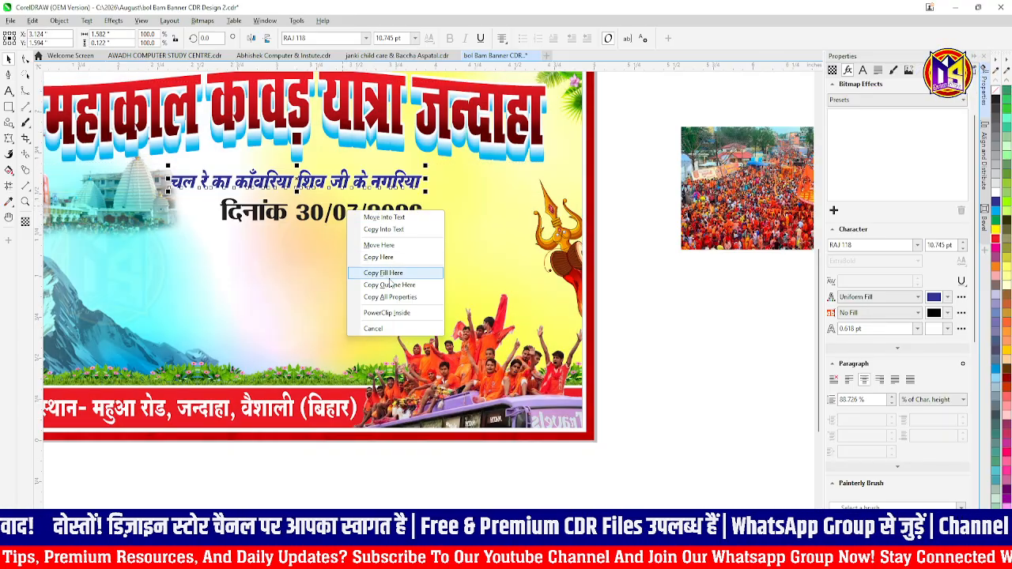
click(390, 297)
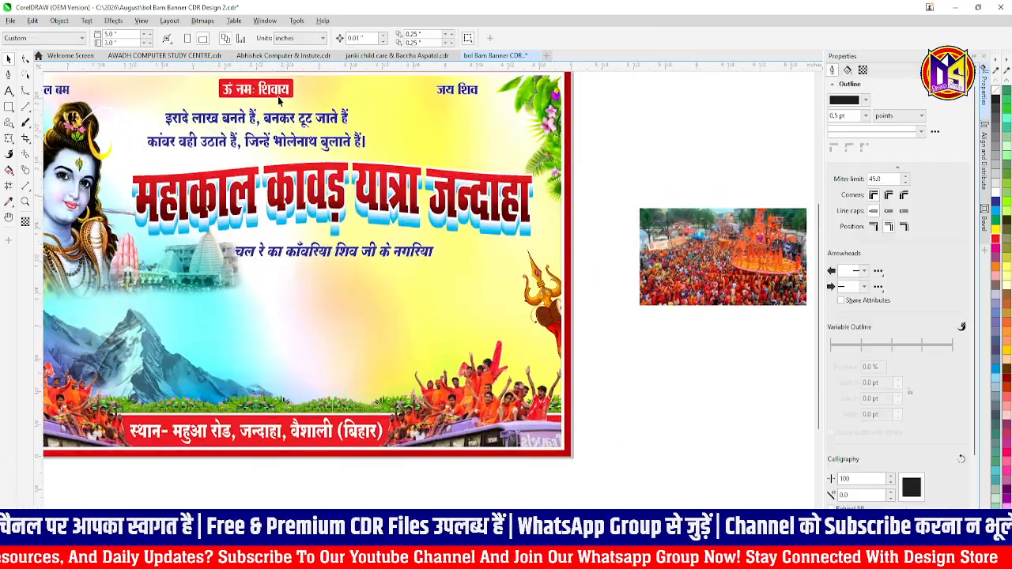
- Copy the red "ऊँ नमः शिवाय" label with its text to below the lower slogan, centred on the slogan
click(287, 89)
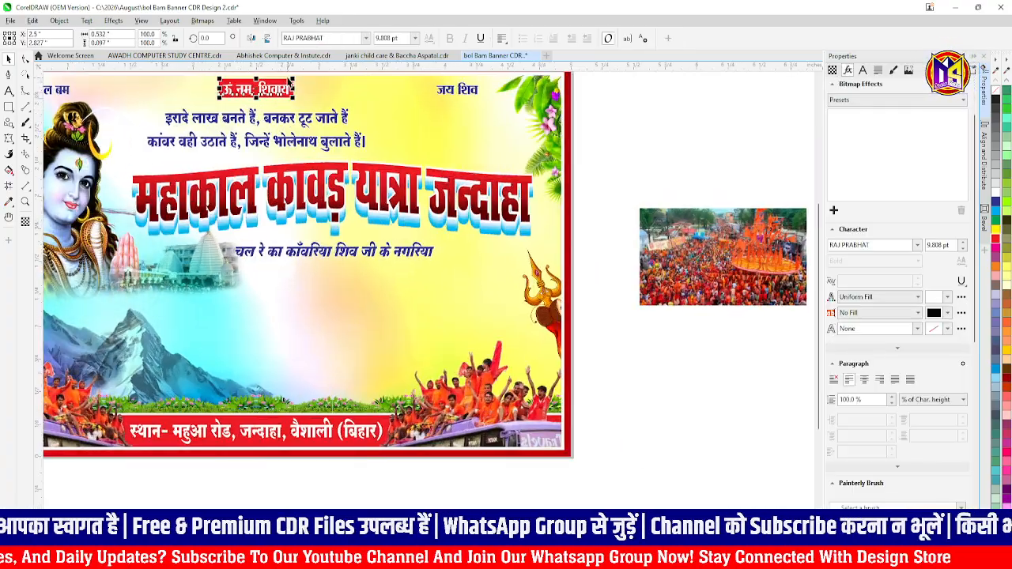
click(288, 77)
click(291, 87)
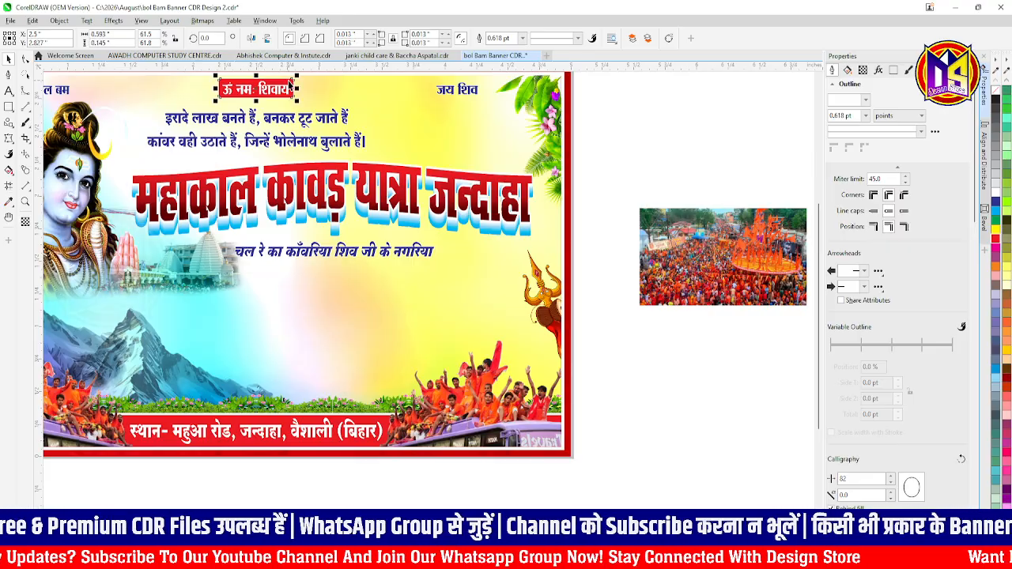
click(293, 89)
drag(291, 89, 369, 275)
scroll(348, 249, up, 2)
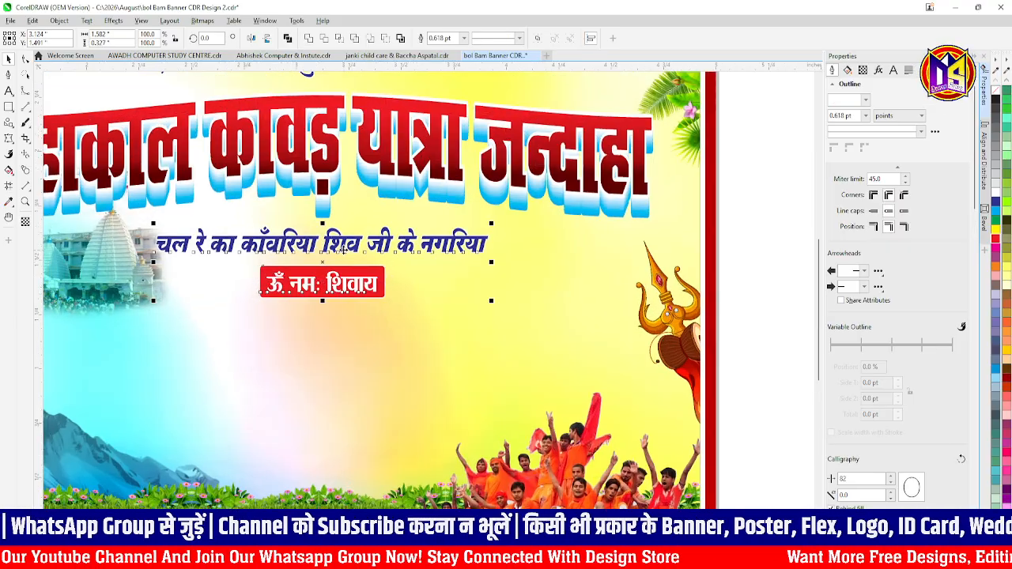
- Widen the copied red label below the slogan and replace its text with "दिनांक :- 30/07/2026"
click(413, 336)
click(380, 277)
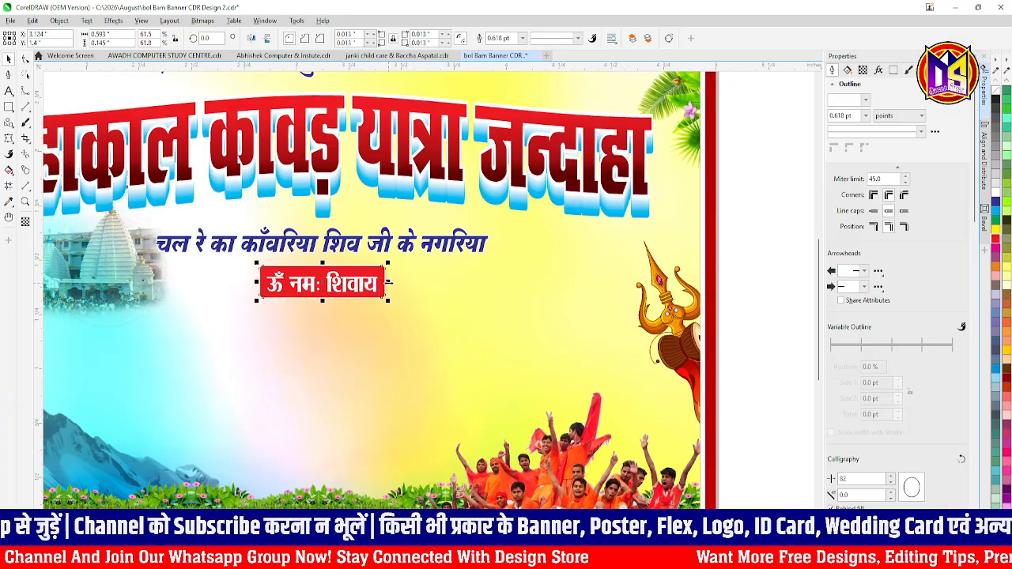
drag(430, 290, 430, 290)
double_click(353, 288)
scroll(354, 289, up, 2)
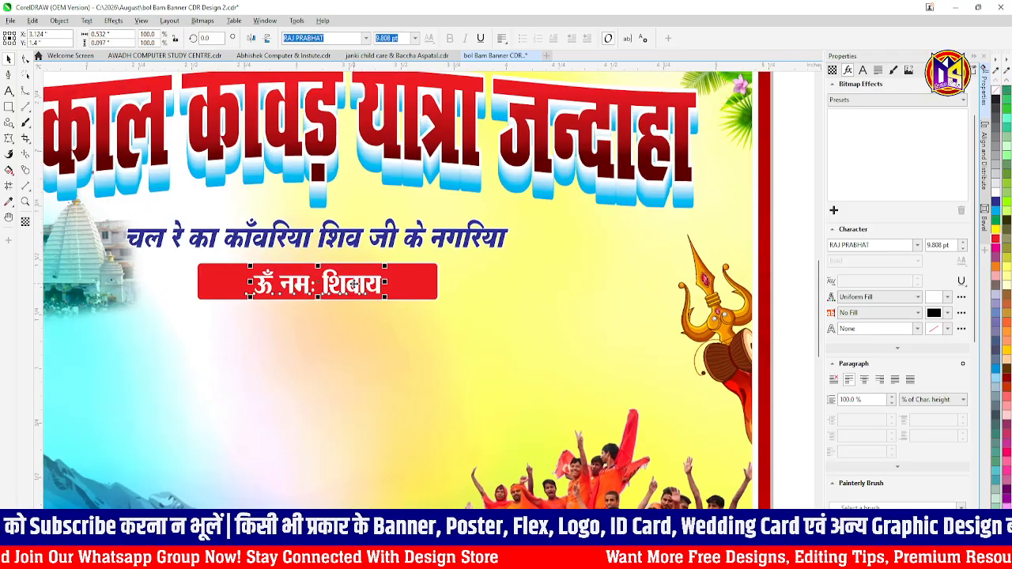
key(ctrl+a)
text(दि)
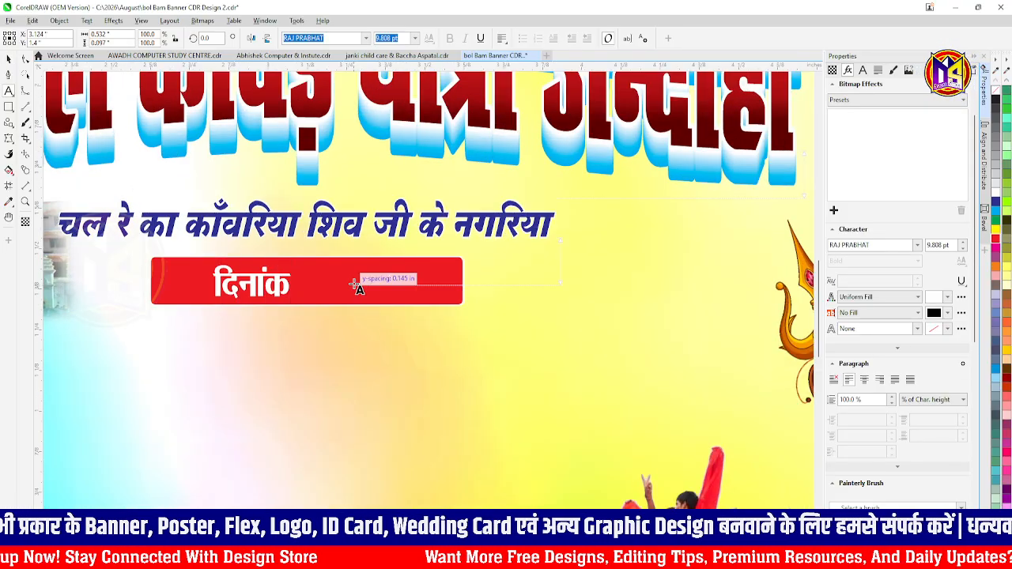
text(नांक :- )
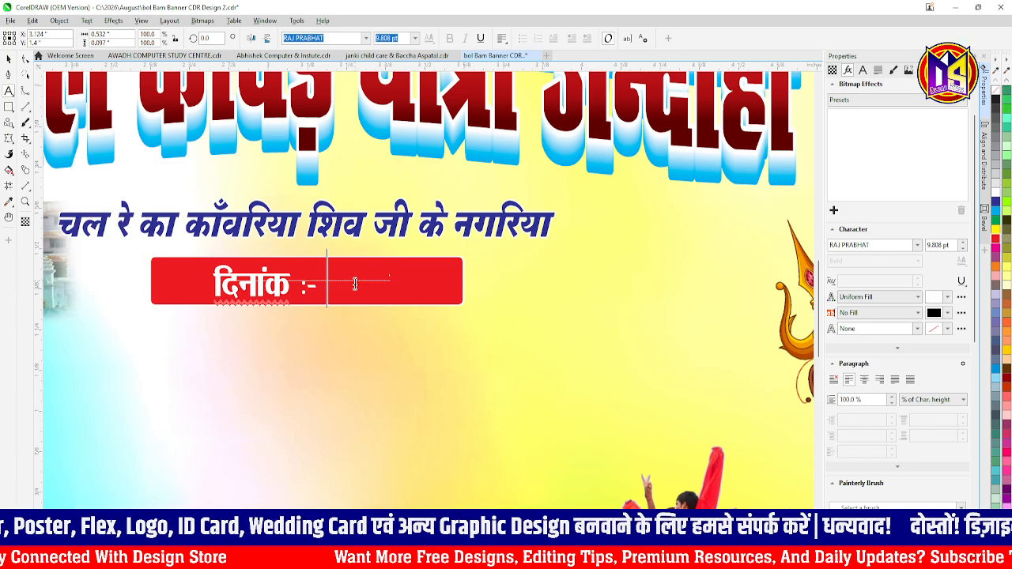
text(0)
key(BackSpace)
key(BackSpace)
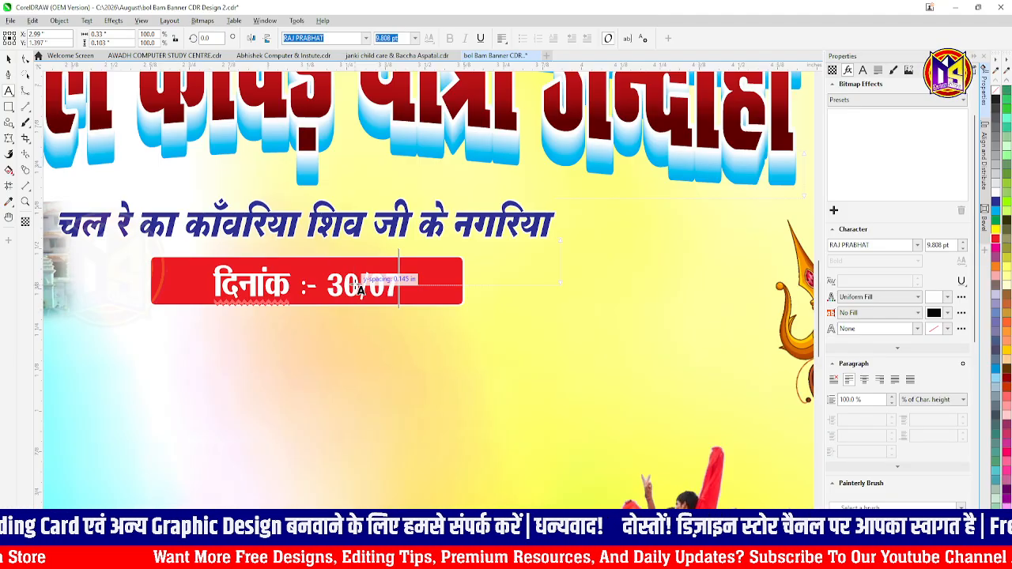
- Centre the date text horizontally and vertically on its red label
click(9, 60)
shift+click(190, 263)
key(c)
key(e)
scroll(194, 259, down, 6)
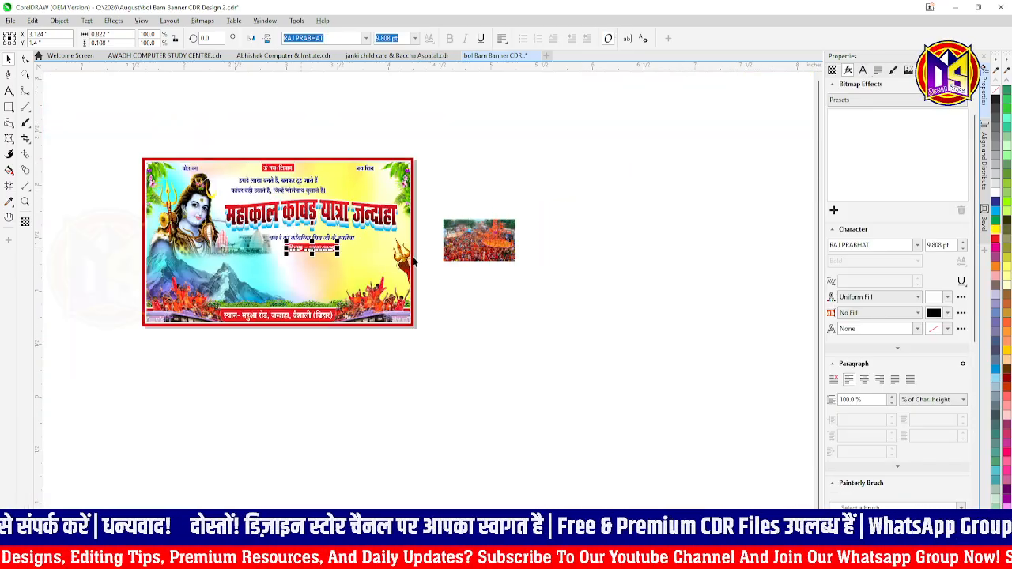
click(435, 241)
click(467, 241)
scroll(467, 245, up, 1)
click(448, 308)
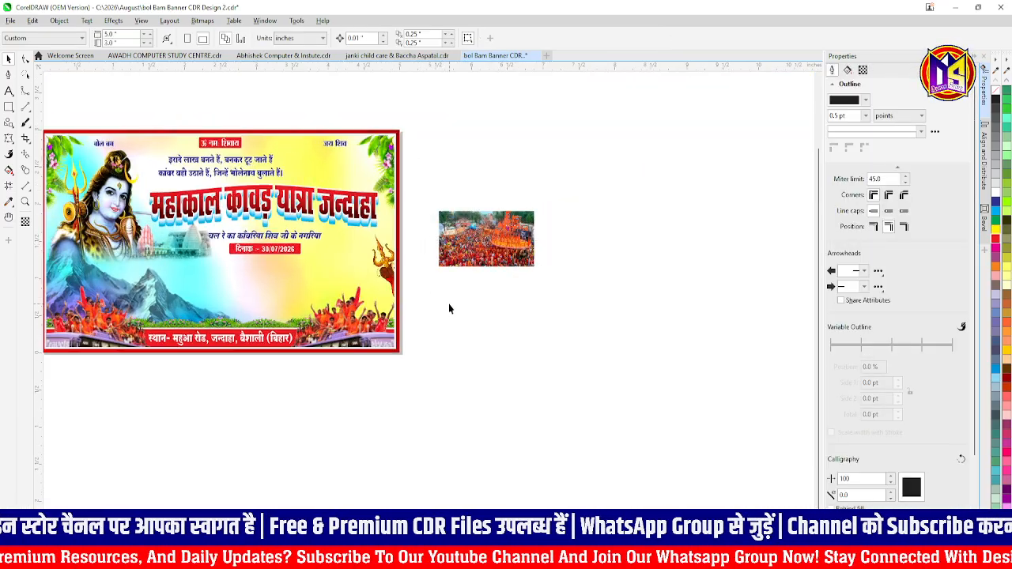
key(F4)
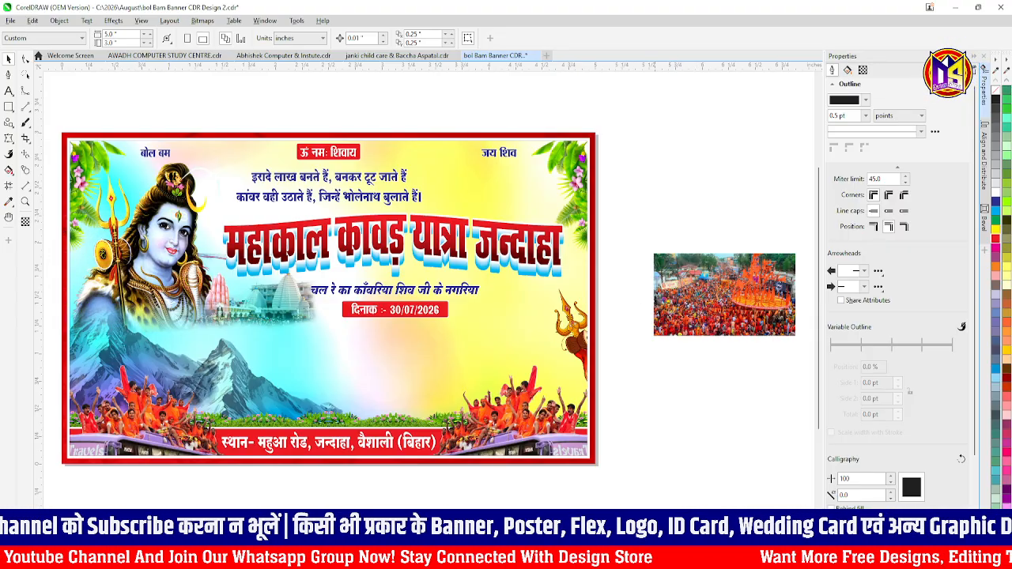
- Switch to the Chrome browser and search Google for "bruish effect"
click(460, 558)
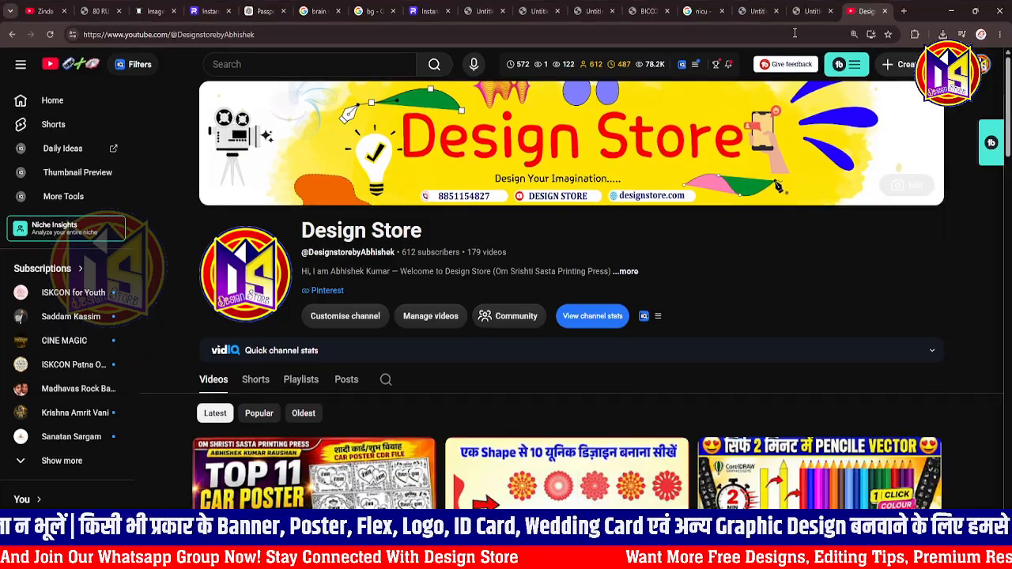
click(904, 12)
click(814, 11)
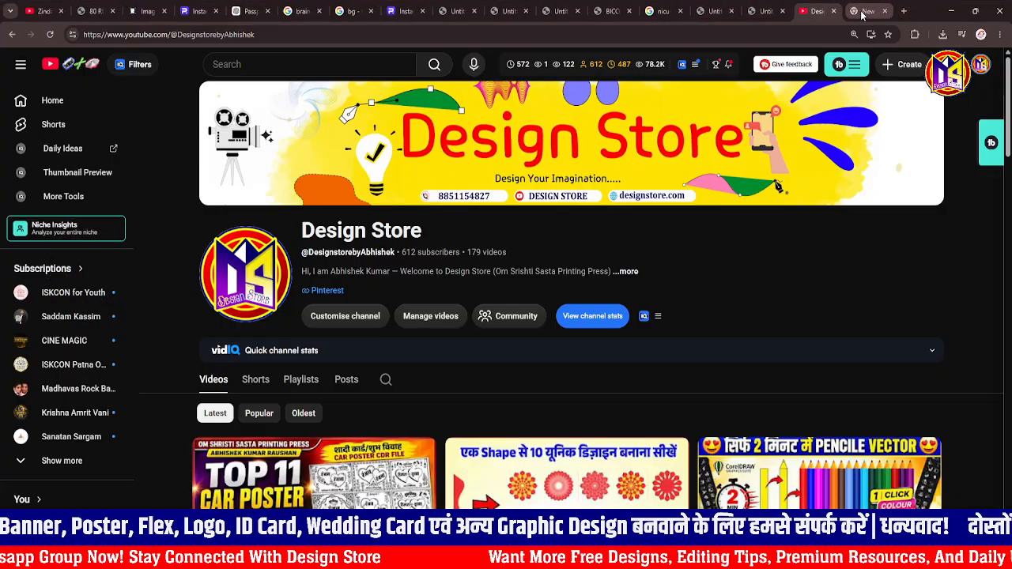
click(824, 34)
text(bruis)
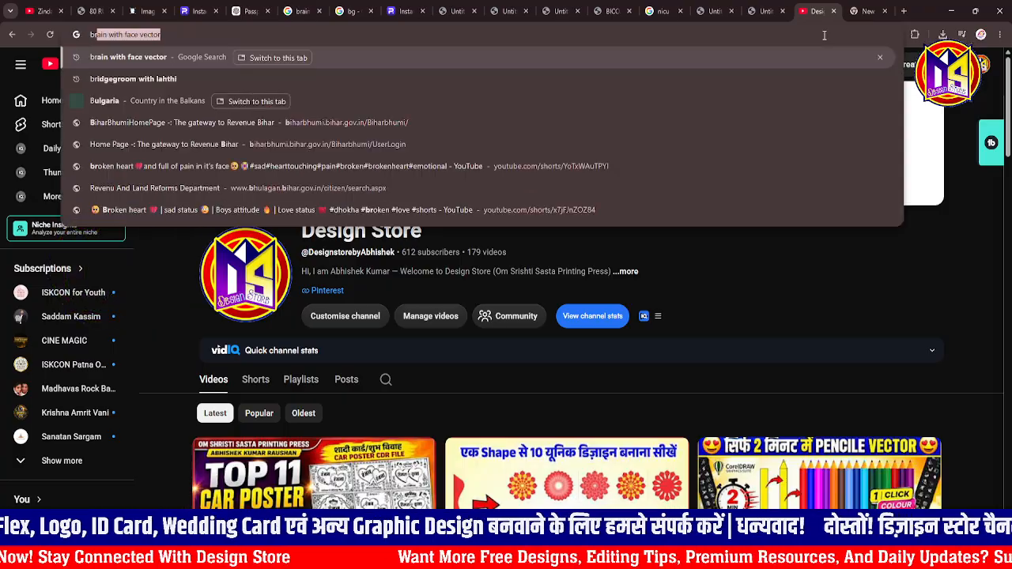
text(h effect)
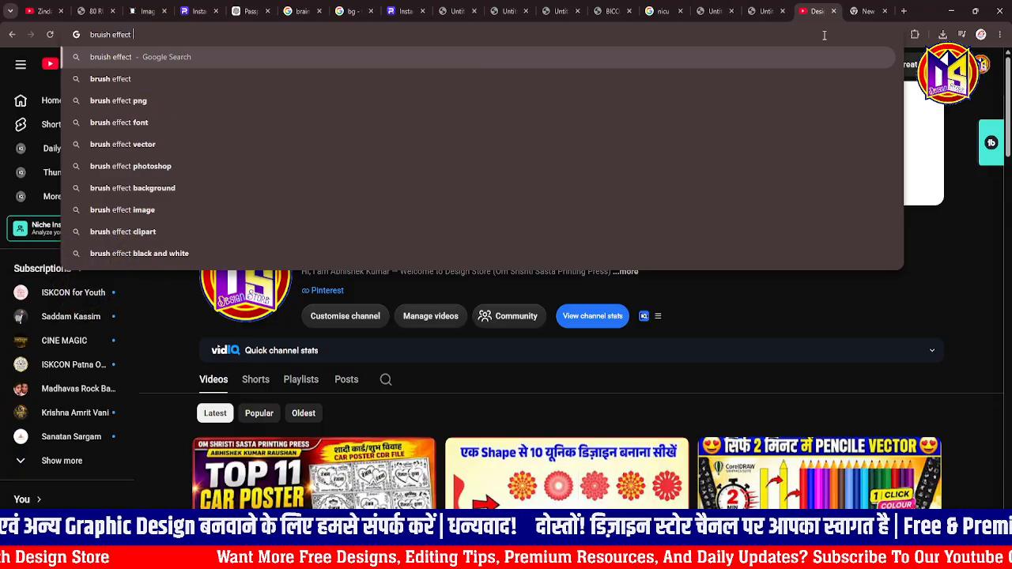
key(Return)
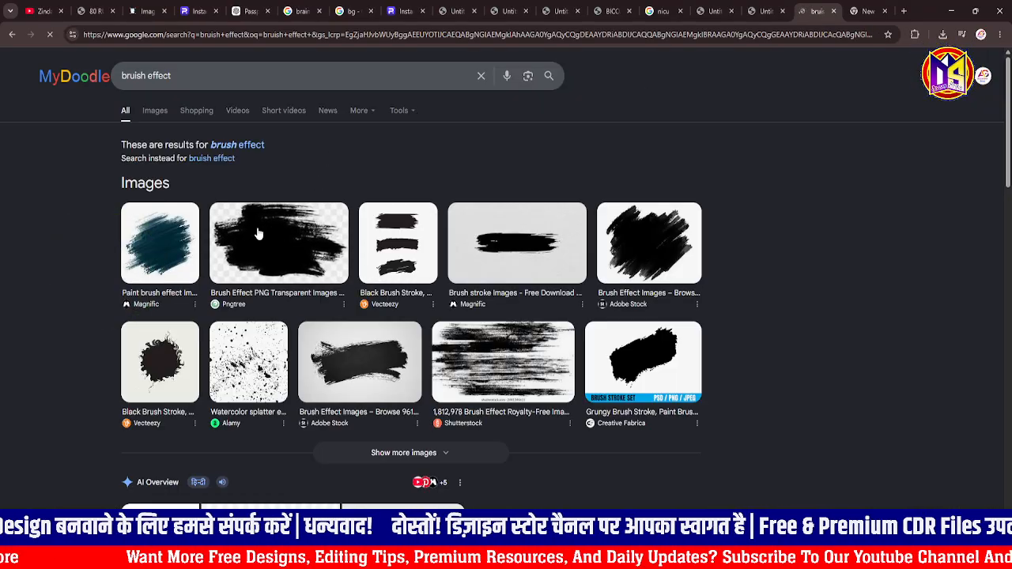
- Show the image results for "brush effect" and copy the pink brush stroke image from PNGitem
scroll(510, 246, down, 2)
scroll(254, 126, up, 2)
click(147, 112)
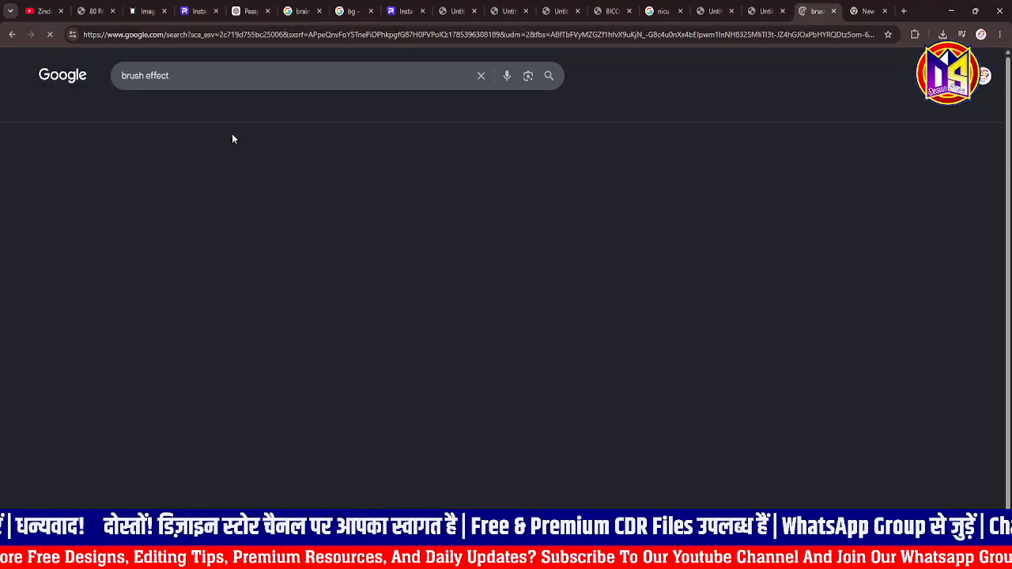
scroll(315, 181, down, 2)
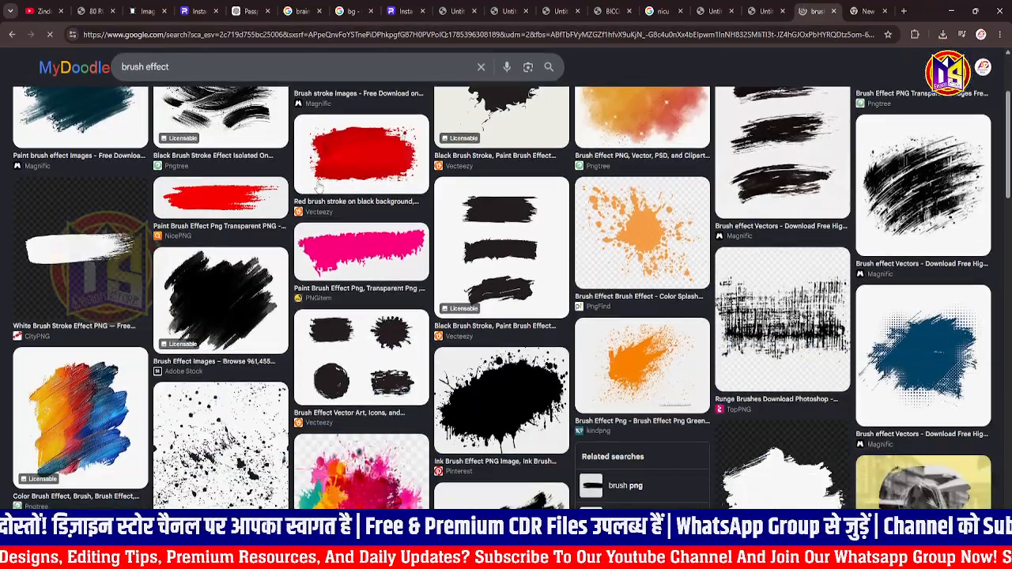
click(362, 253)
right_click(773, 198)
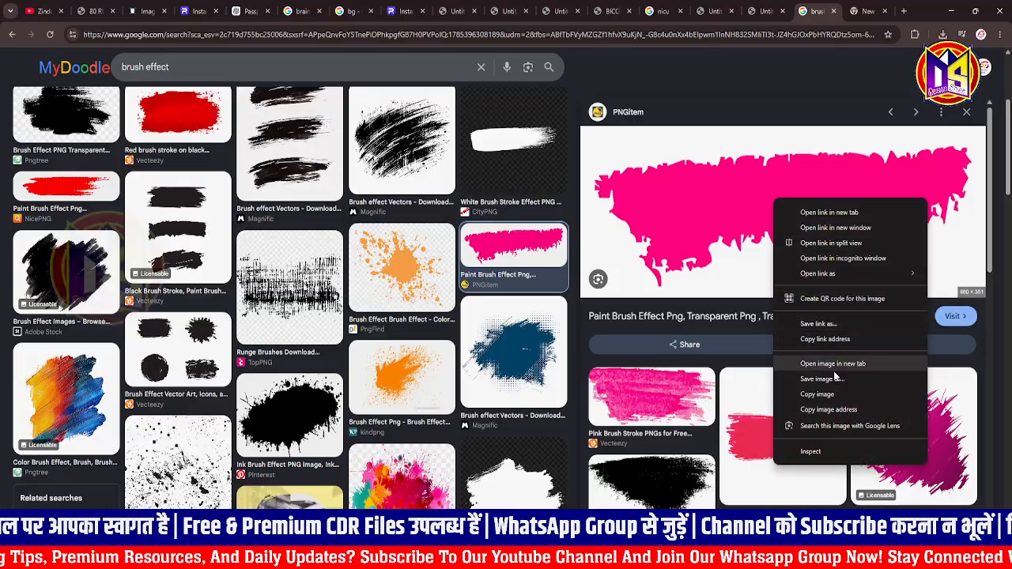
click(822, 395)
- Switch to CorelDRAW, paste the pink brush image into the banner file and convert it to vector curves with Outline Trace
key(alt+Tab)
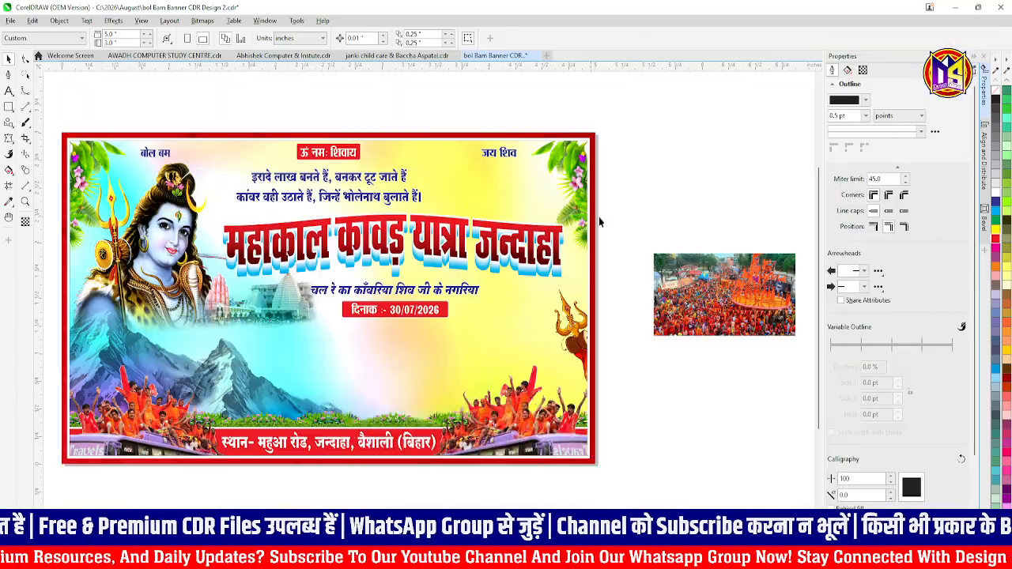
key(ctrl+v)
scroll(409, 194, down, 3)
right_click(409, 196)
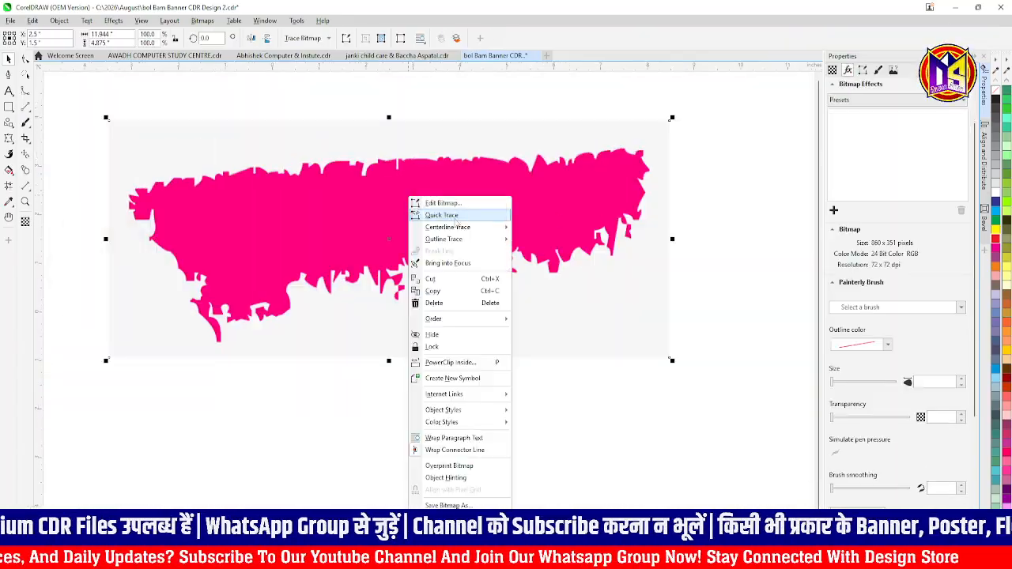
click(540, 240)
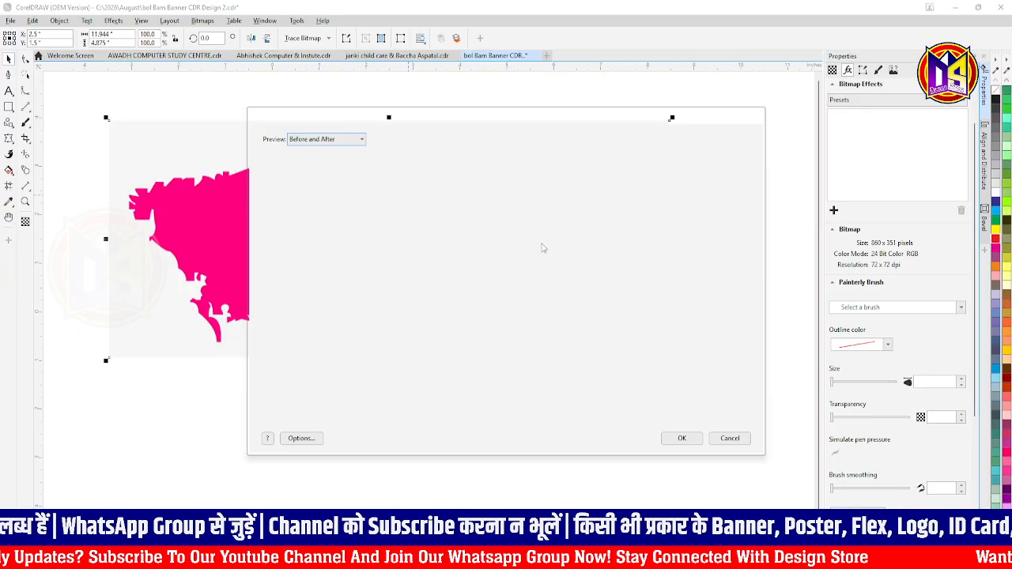
click(662, 318)
click(659, 349)
click(682, 438)
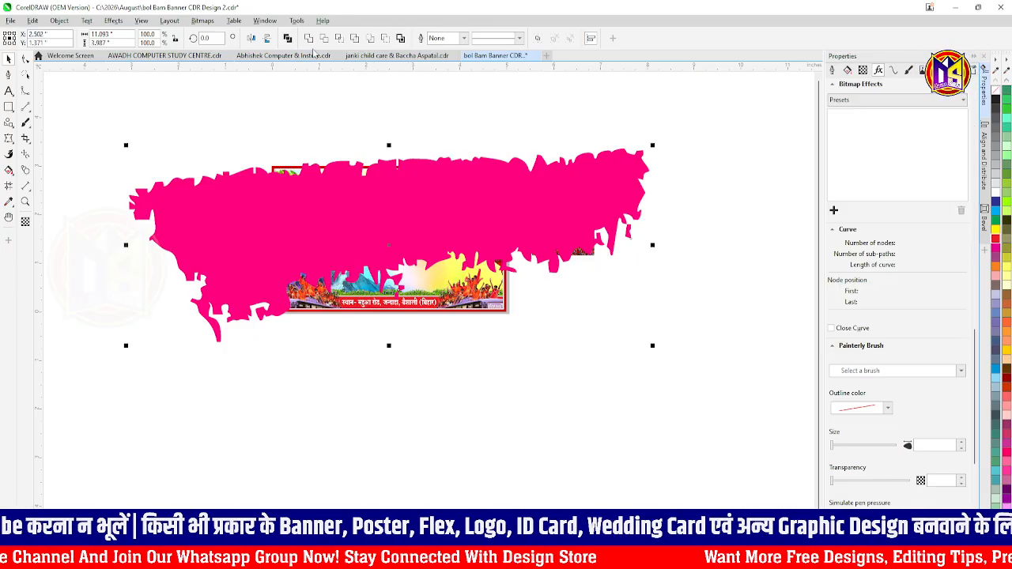
- Scale the traced pink brush shape down to about 1.33 in wide and place it below the date label
mouse_move(652, 347)
mouse_down()
mouse_move(422, 258)
mouse_move(404, 278)
mouse_up()
scroll(398, 238, up, 2)
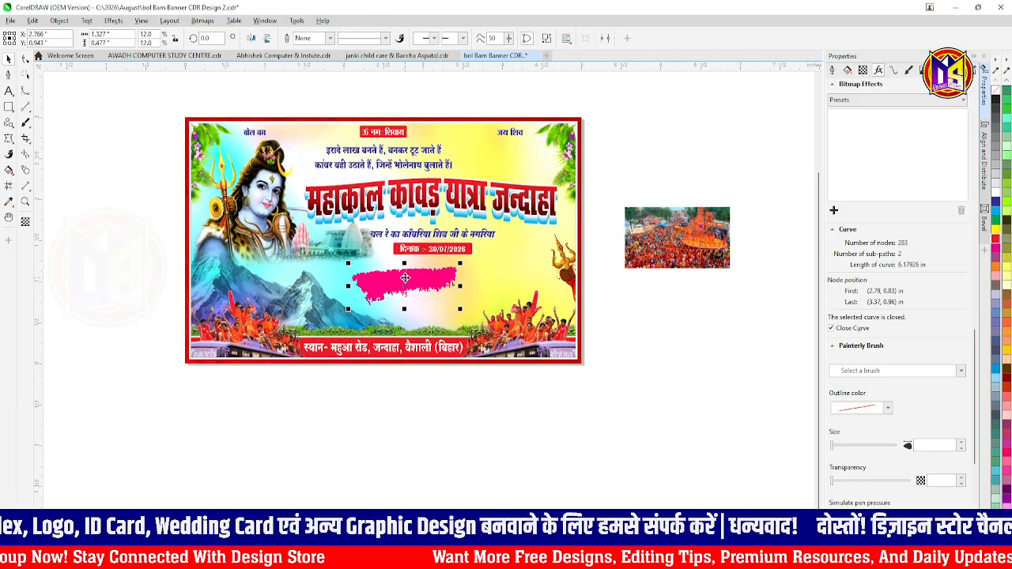
click(612, 216)
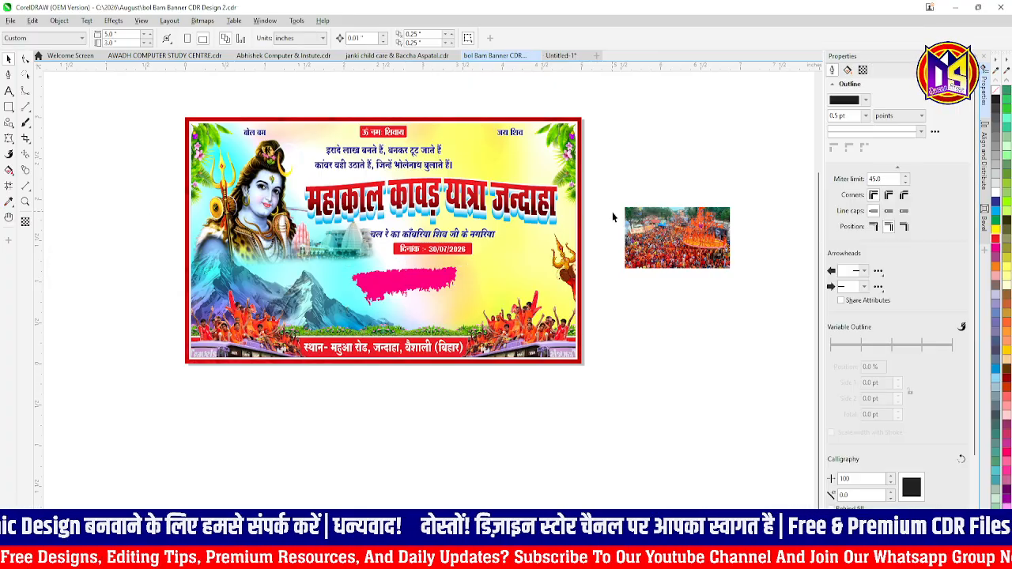
- Shrink the pink brush shape to about 0.69 in wide and place it between the date label and the trident
scroll(332, 279, up, 3)
click(465, 290)
scroll(415, 278, down, 4)
drag(415, 284, 531, 262)
scroll(591, 284, up, 3)
drag(603, 300, 530, 273)
scroll(524, 253, up, 2)
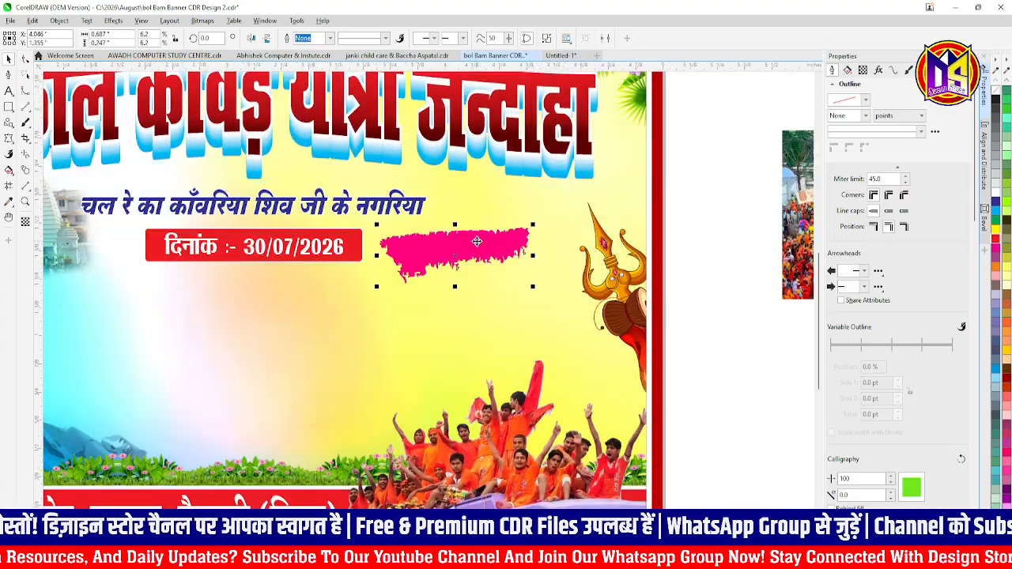
drag(484, 244, 488, 275)
drag(490, 268, 506, 253)
scroll(506, 253, up, 2)
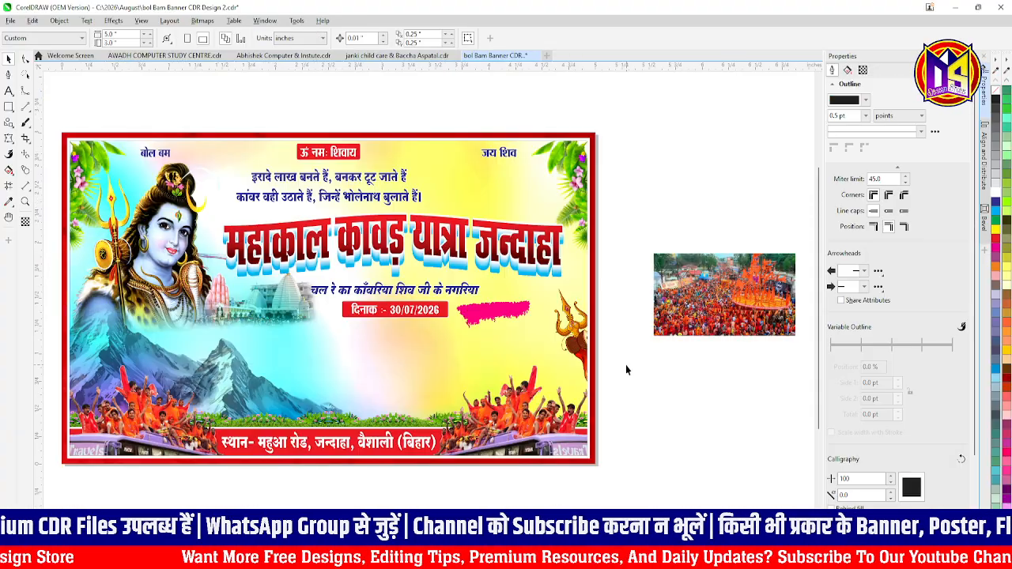
- Duplicate the pink brush shape, mirror the copy horizontally and vertically, and overlap it with the original's lower edge
scroll(480, 312, up, 2)
click(479, 313)
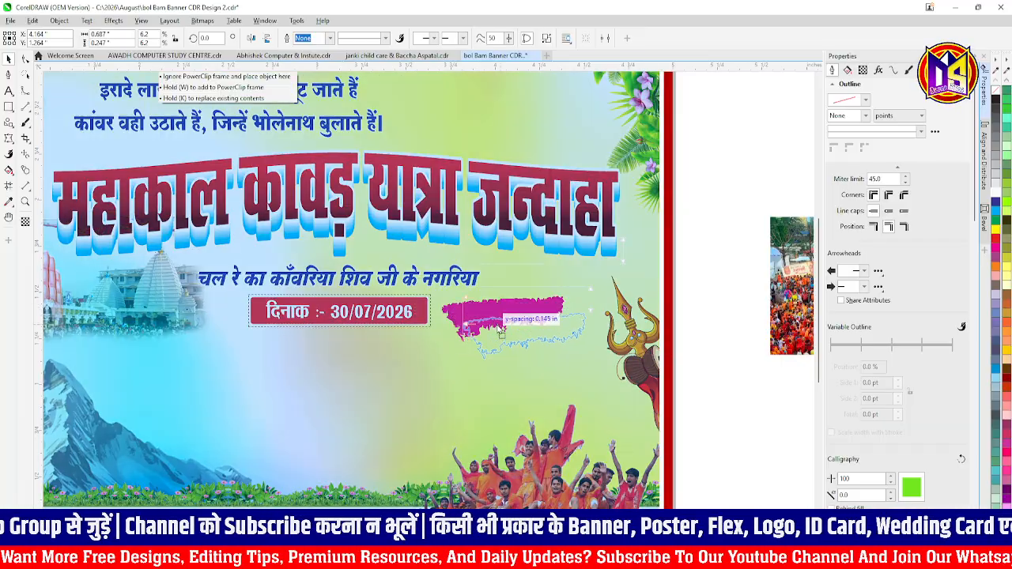
scroll(490, 320, up, 2)
click(267, 39)
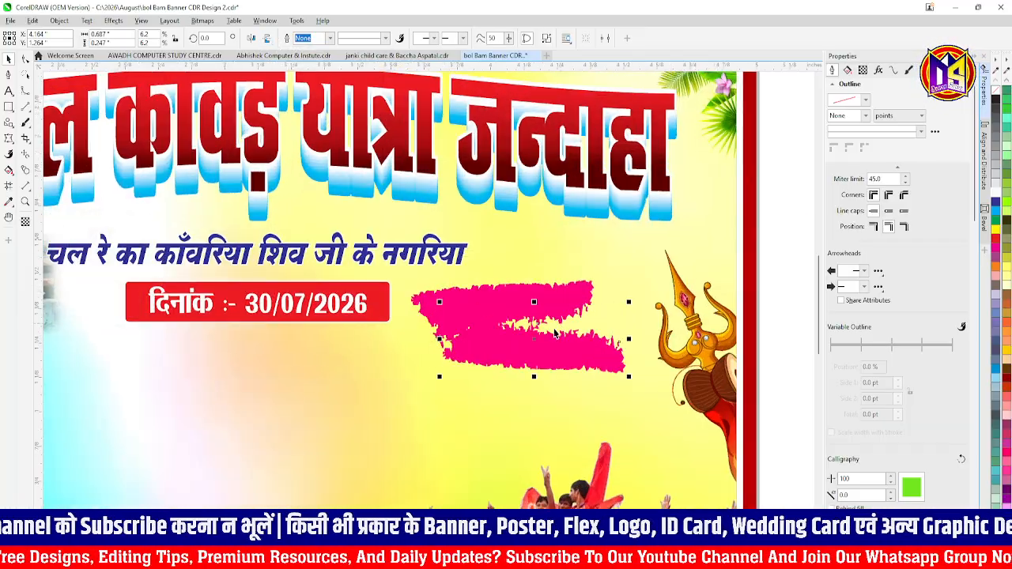
scroll(557, 334, up, 2)
scroll(551, 336, up, 2)
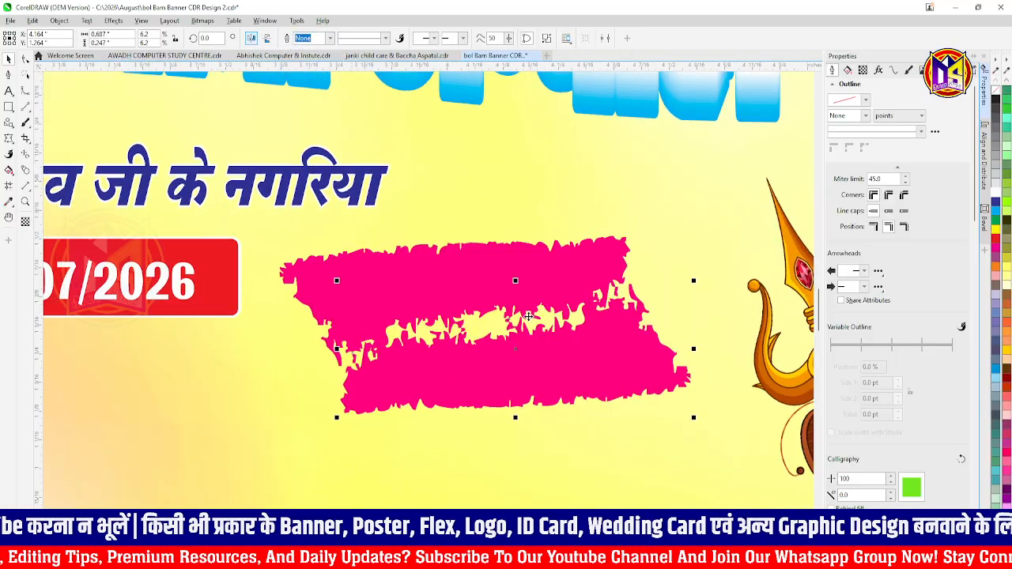
scroll(502, 297, down, 1)
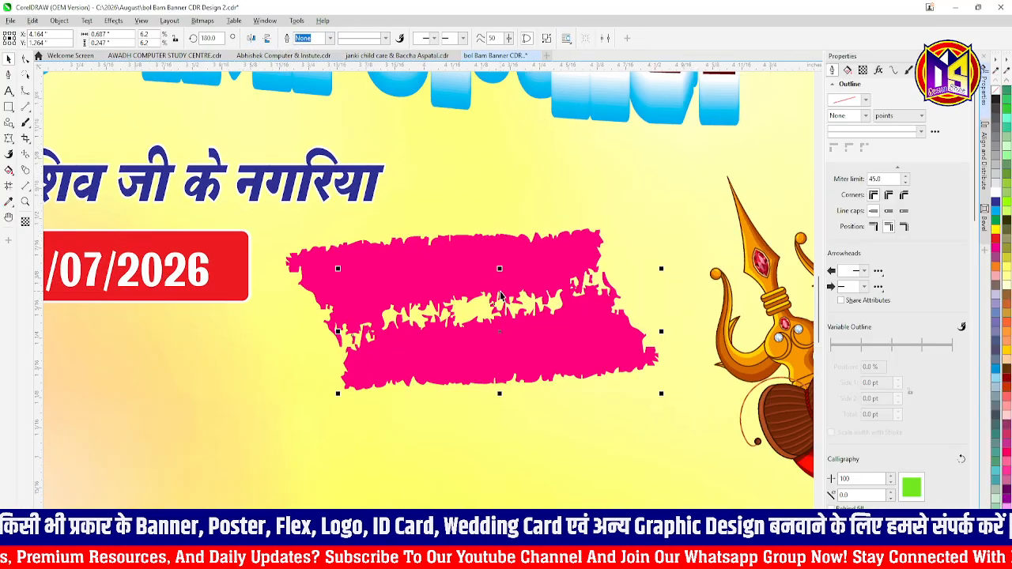
key(Escape)
drag(525, 332, 467, 312)
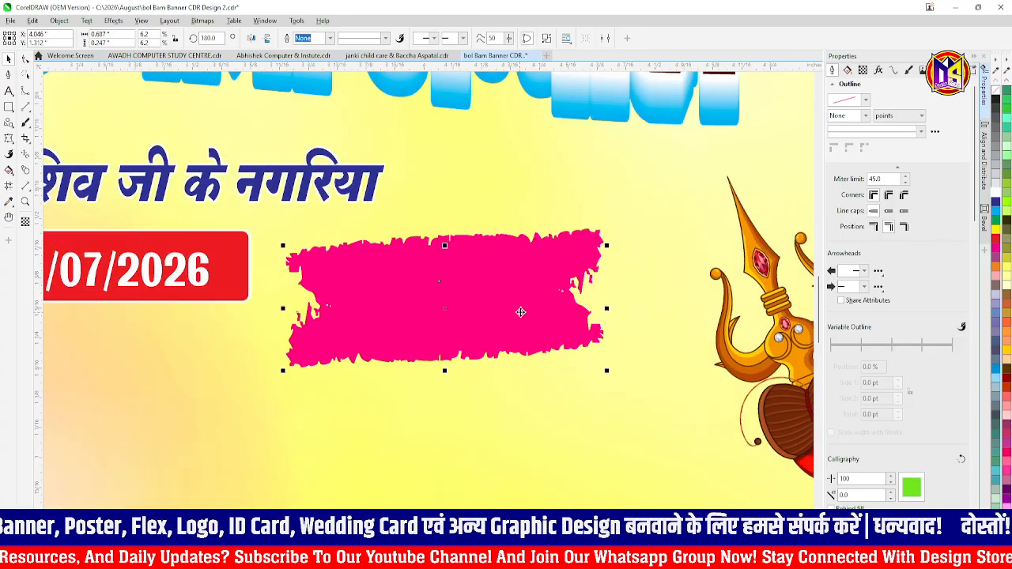
- Copy the combined brush shape downward with an overlap and weld the pieces into one shape about 0.52 in high
drag(547, 256, 547, 348)
scroll(581, 294, down, 2)
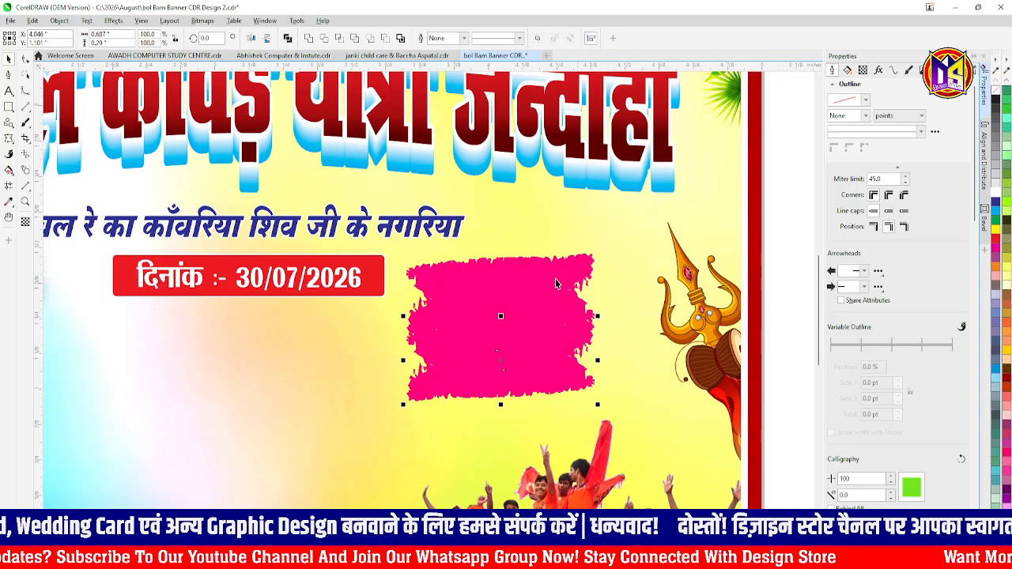
scroll(555, 279, down, 1)
scroll(647, 273, down, 1)
mouse_move(714, 240)
mouse_down()
mouse_move(697, 274)
mouse_move(435, 359)
mouse_up()
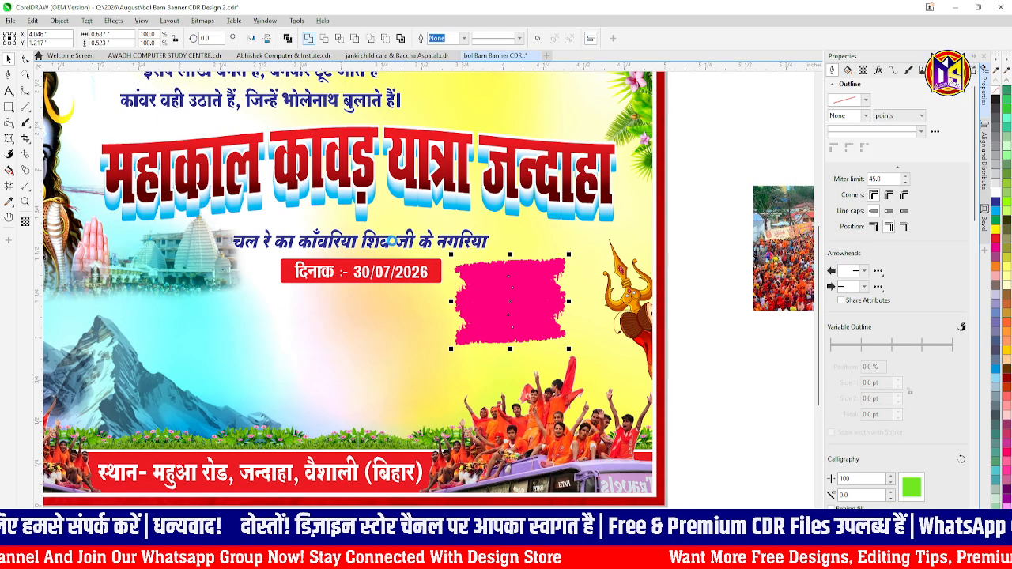
- Widen the welded pink brush shape toward the trident to about 0.89 in
click(695, 340)
click(517, 290)
mouse_move(519, 283)
mouse_down()
mouse_move(547, 277)
mouse_move(510, 299)
mouse_up()
click(700, 234)
drag(391, 389, 391, 388)
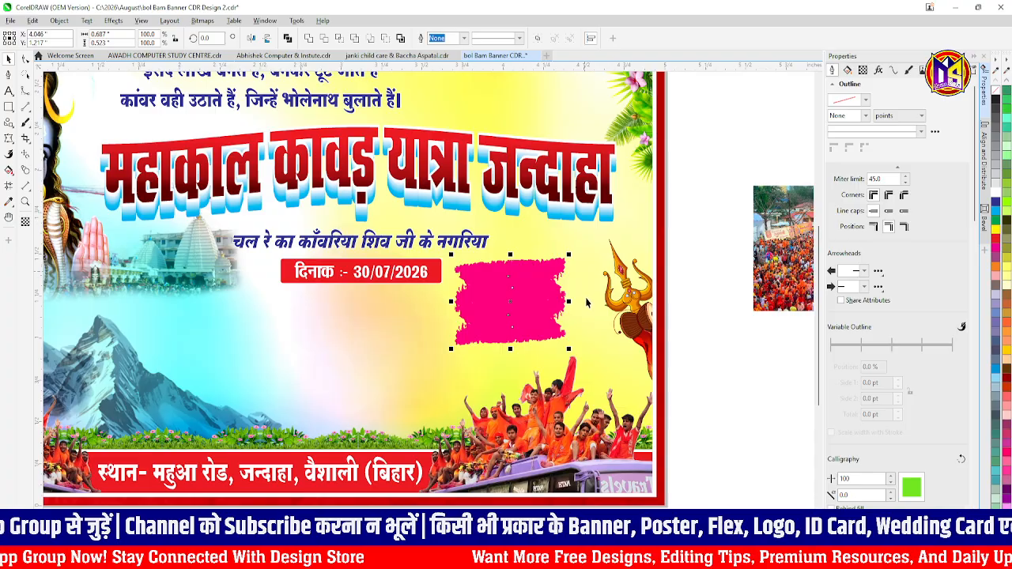
mouse_move(571, 302)
mouse_down()
mouse_move(632, 302)
mouse_move(603, 303)
mouse_up()
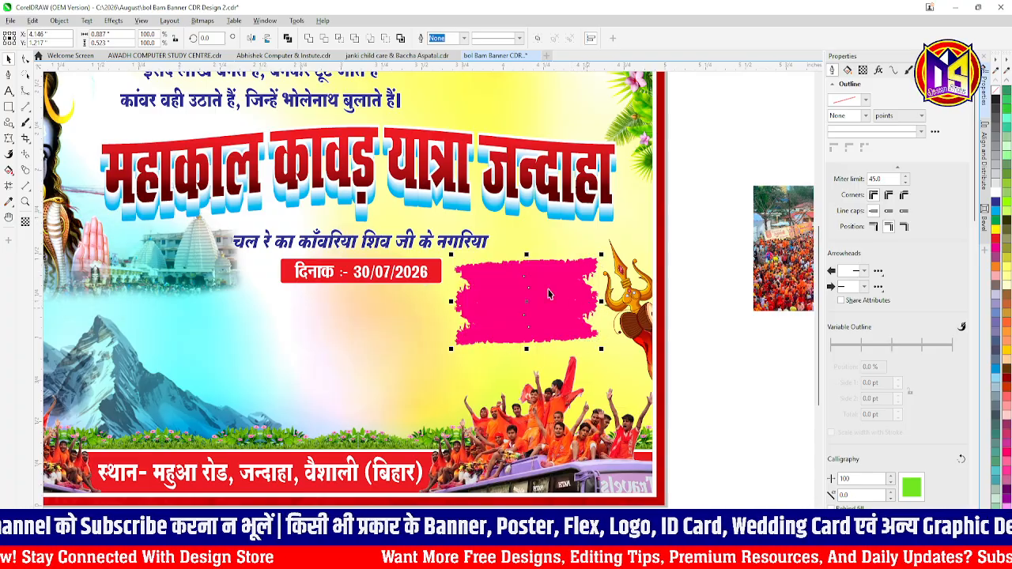
- PowerClip the crowd photo beside the banner inside the pink brush shape
scroll(743, 265, down, 2)
double_click(767, 258)
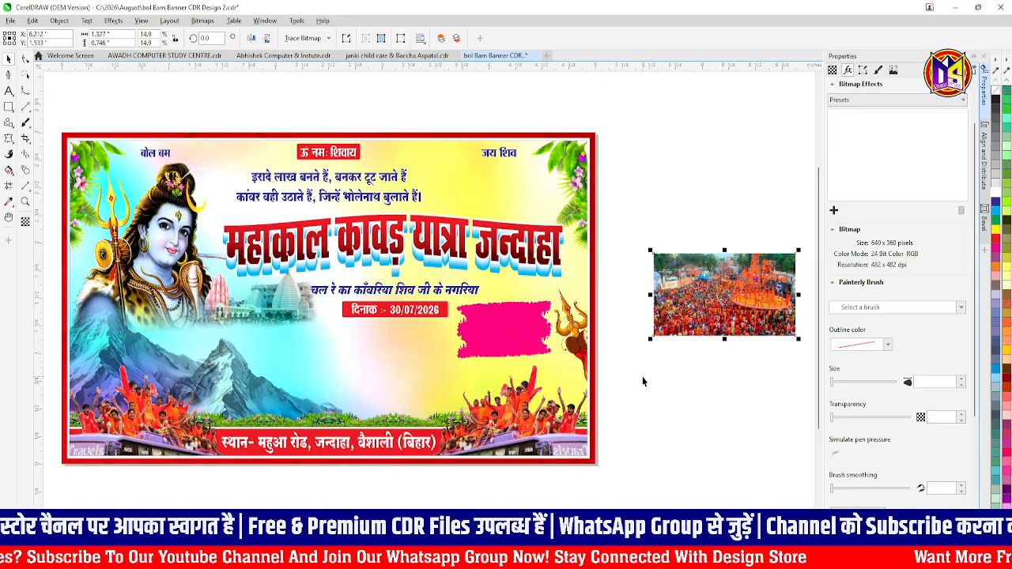
key(alt+c)
key(w)
key(p)
click(510, 331)
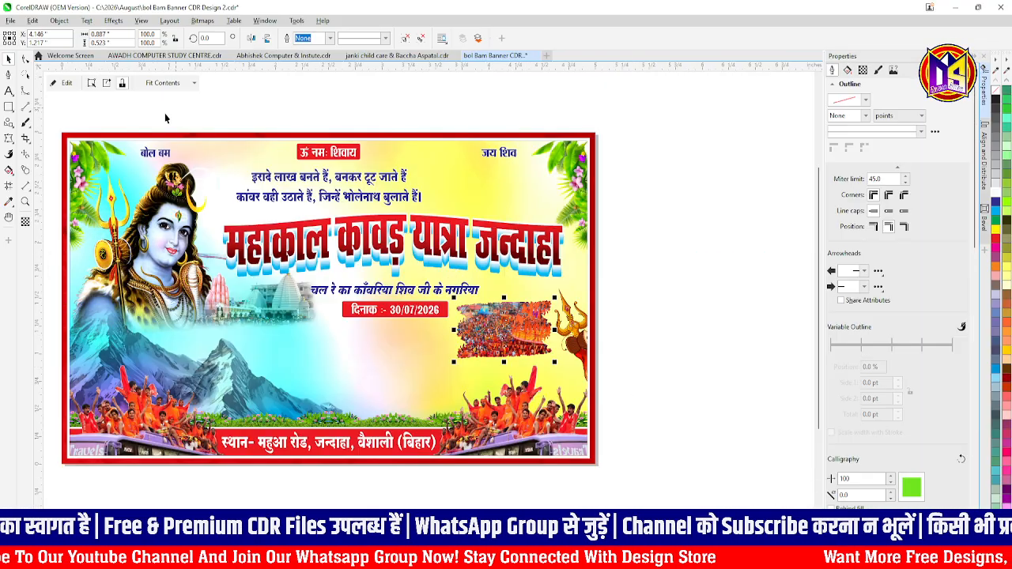
- Select the crowd photo within the brush frame and scale it down to about 0.99 by 0.56 in
click(92, 83)
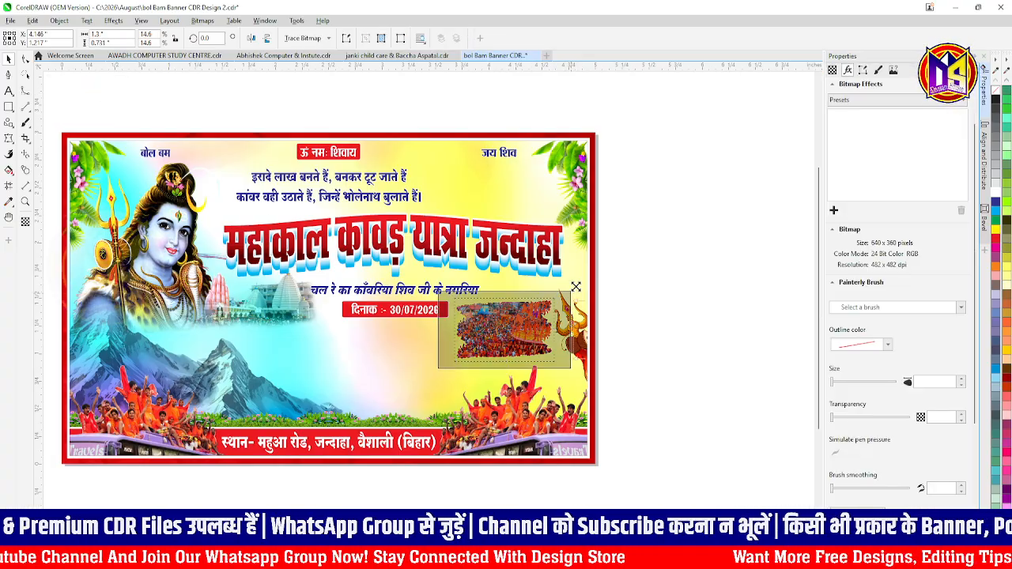
scroll(560, 299, up, 3)
scroll(553, 316, down, 1)
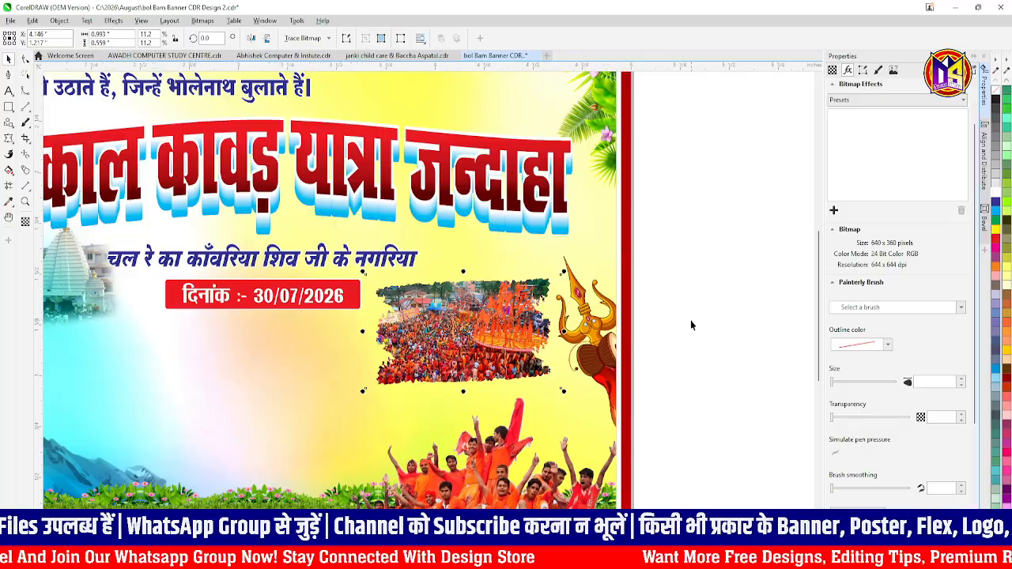
scroll(491, 309, up, 1)
- Move the brush-shaped crowd photo slightly upward and rotate it by about 3 degrees
click(481, 305)
scroll(474, 323, up, 1)
drag(473, 338, 472, 321)
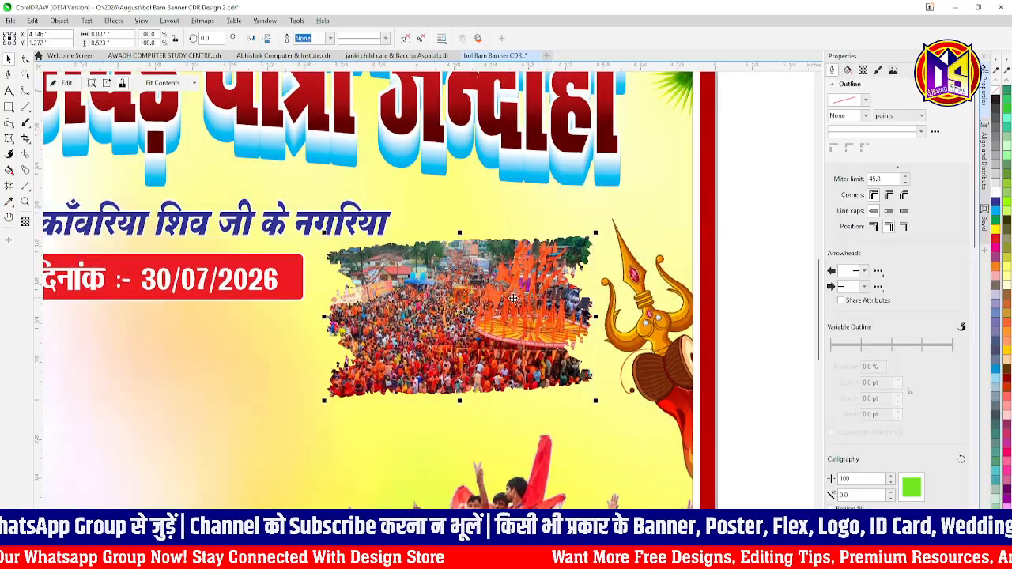
scroll(528, 320, down, 1)
drag(570, 312, 570, 301)
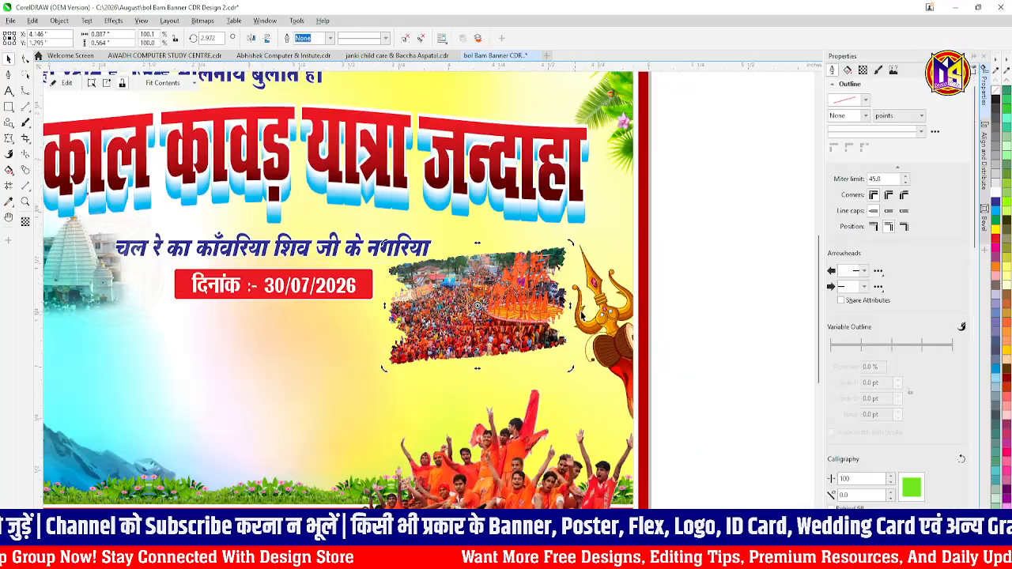
scroll(650, 310, down, 1)
click(686, 313)
scroll(655, 302, down, 1)
scroll(449, 360, up, 1)
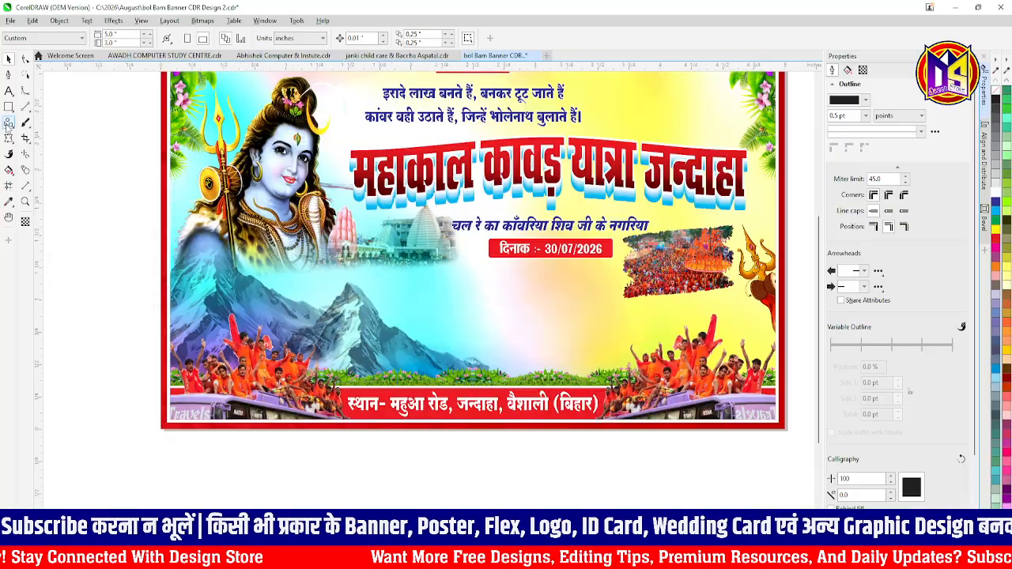
- Draw a rectangle about 0.64 by 0.81 in over the mountain and round its corners to about 0.059 in
click(8, 106)
drag(294, 277, 380, 386)
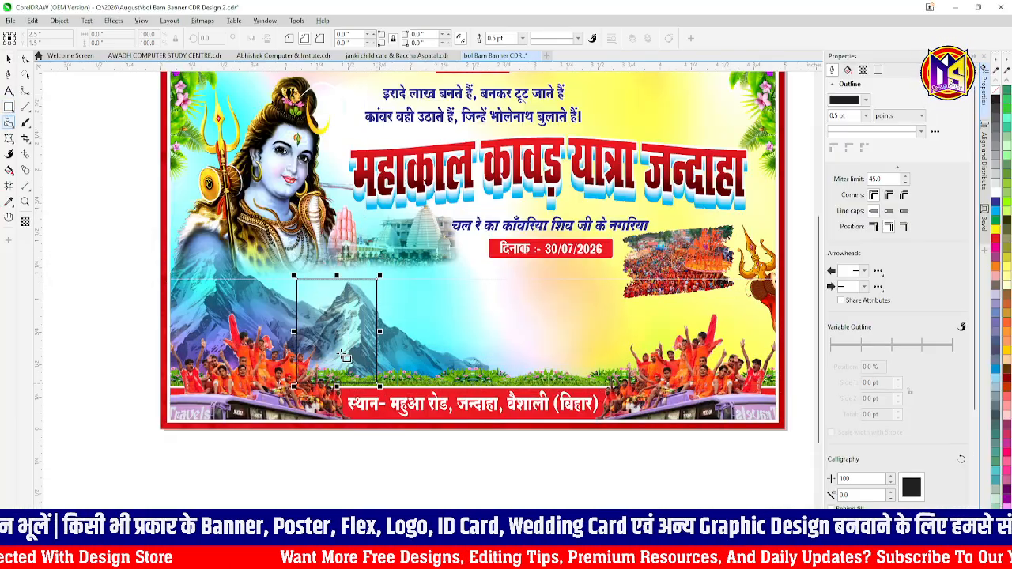
click(26, 60)
scroll(362, 347, up, 1)
drag(254, 235, 270, 247)
click(289, 39)
click(9, 60)
- Copy all properties of the main heading to the rounded rectangle, and recolour it with a white fill and red outline
scroll(197, 200, down, 4)
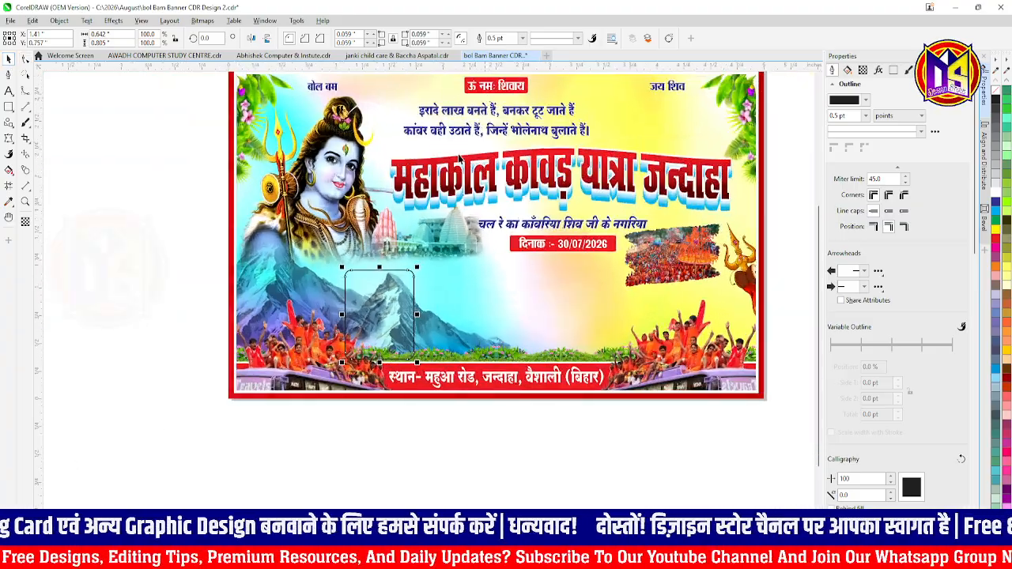
drag(459, 163, 369, 307)
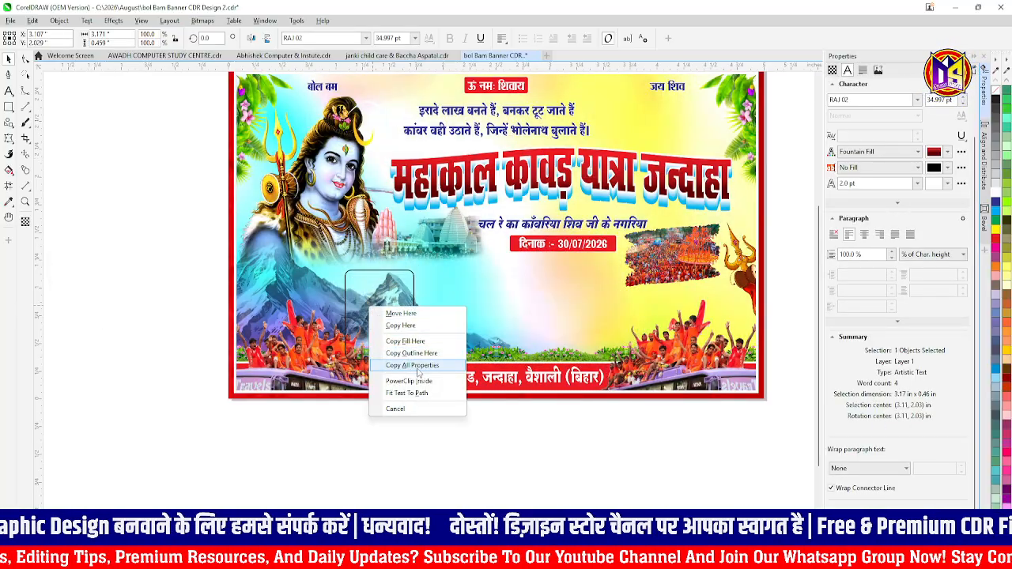
click(417, 366)
scroll(396, 311, up, 1)
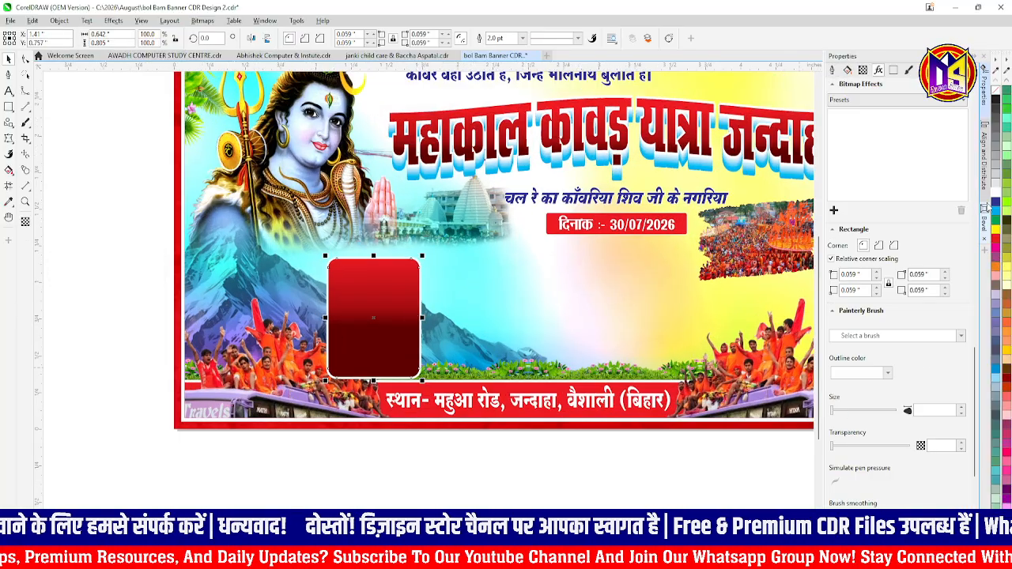
click(996, 193)
right_click(996, 239)
scroll(373, 295, up, 2)
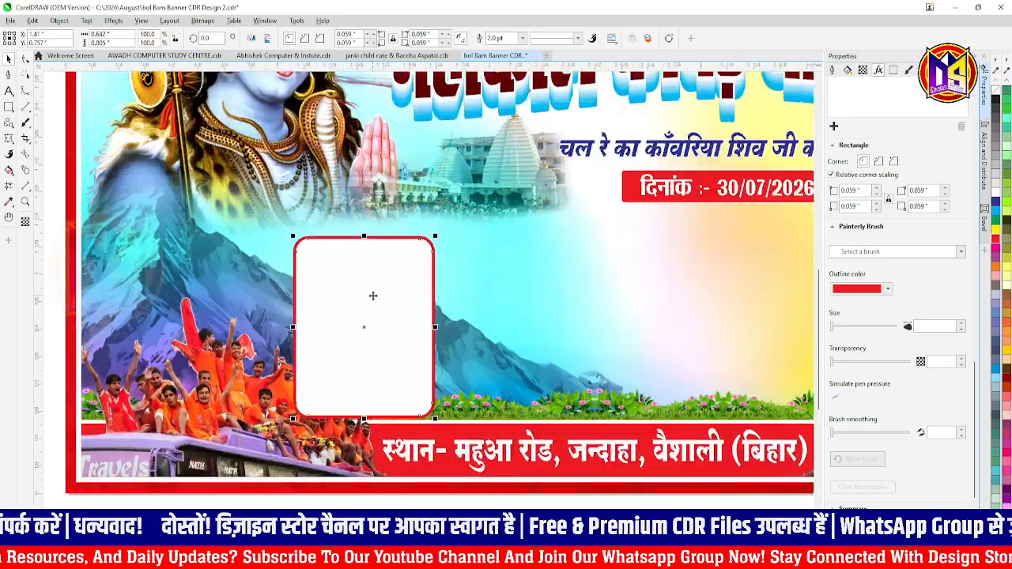
- Copy the white rounded frame sideways and repeat the duplication to form an evenly spaced row of five frames
drag(373, 295, 464, 317)
scroll(374, 293, down, 2)
scroll(465, 317, up, 2)
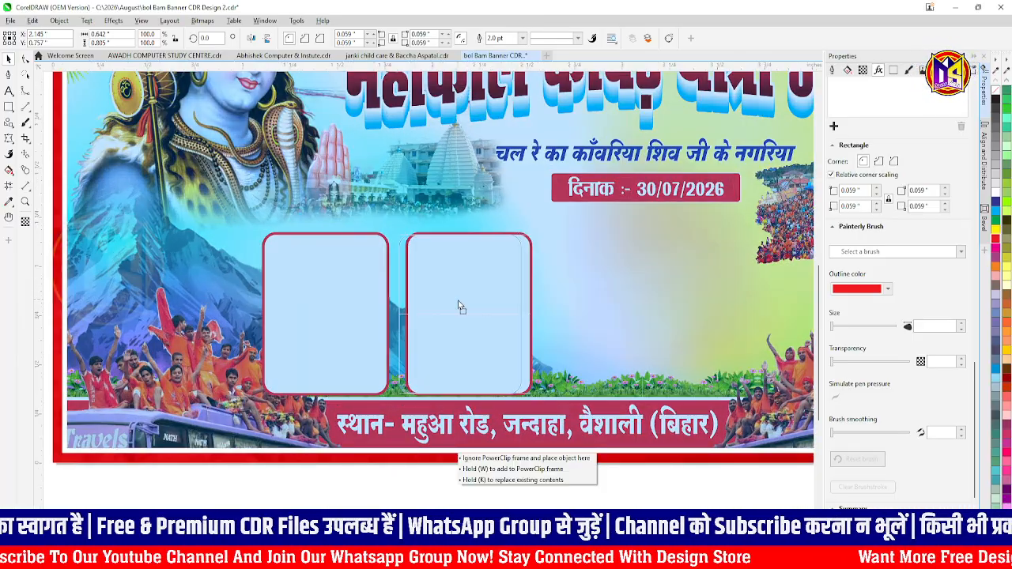
key(ctrl+d)
key(ctrl+d)
scroll(446, 340, down, 2)
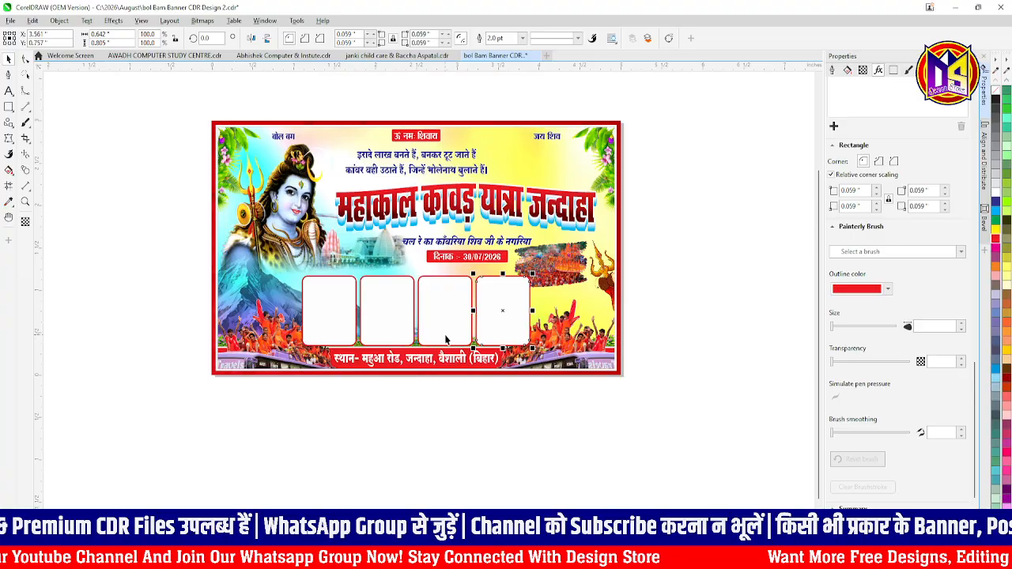
key(ctrl+d)
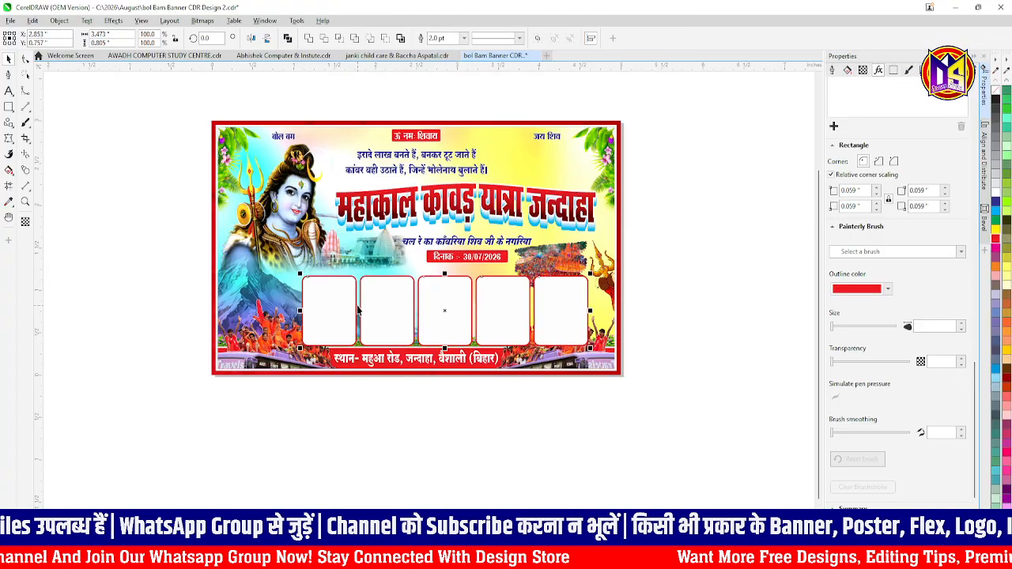
- Centre the grouped row of five frames horizontally on the banner, shrink it to about 2.67 by 0.62 in, and raise it slightly
shift+click(426, 265)
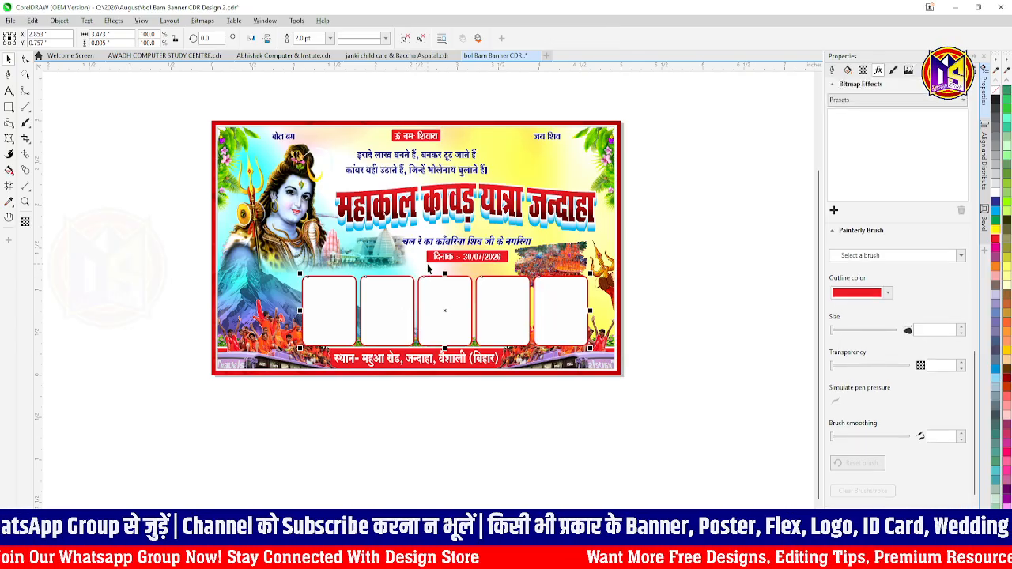
key(c)
shift+click(420, 266)
drag(563, 273, 529, 284)
scroll(514, 290, up, 1)
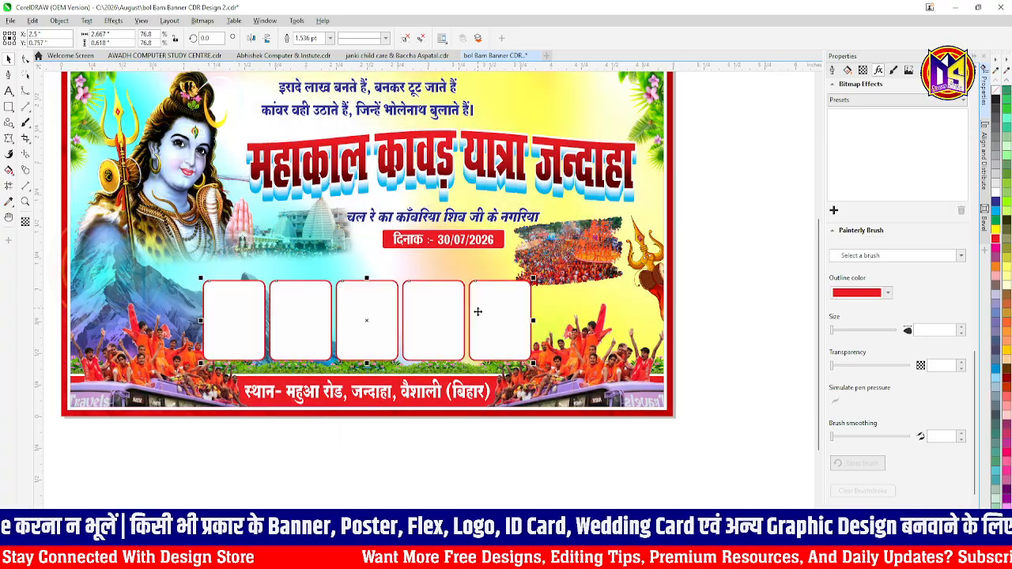
drag(478, 309, 474, 280)
- Shrink the brush-shaped crowd photo to about 0.78 by 0.45 in, rotate it to about 355.7 degrees, and fit it beside the slogan
click(553, 266)
drag(585, 261, 589, 251)
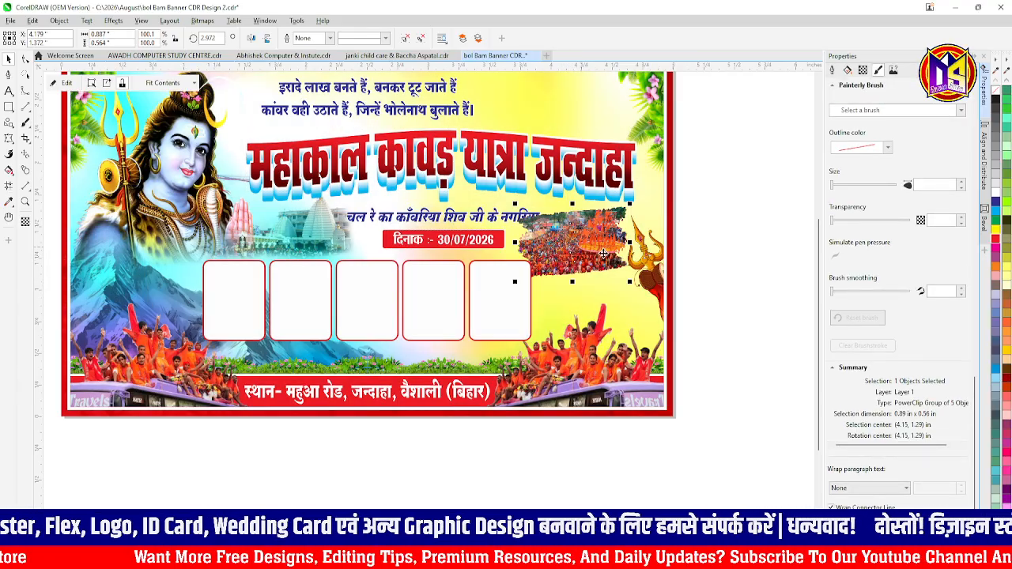
drag(631, 203, 624, 208)
drag(576, 240, 518, 213)
scroll(538, 240, up, 1)
click(534, 208)
mouse_move(592, 251)
mouse_down()
mouse_move(581, 234)
mouse_move(587, 255)
mouse_up()
mouse_move(655, 226)
mouse_down()
mouse_move(672, 233)
mouse_move(660, 244)
mouse_up()
drag(591, 219, 600, 216)
scroll(599, 216, up, 1)
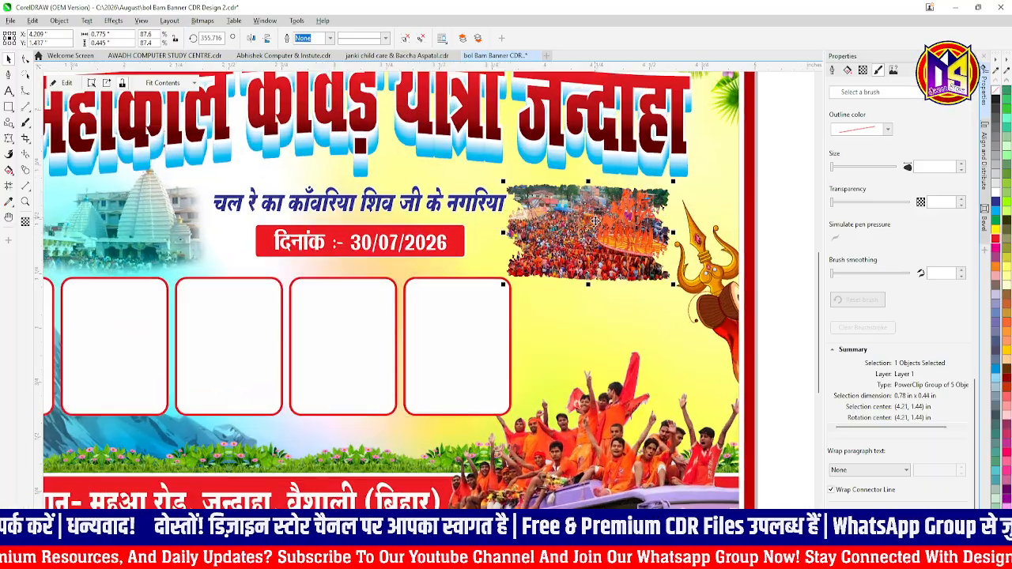
scroll(599, 215, down, 3)
scroll(458, 210, up, 1)
scroll(428, 206, down, 1)
click(457, 228)
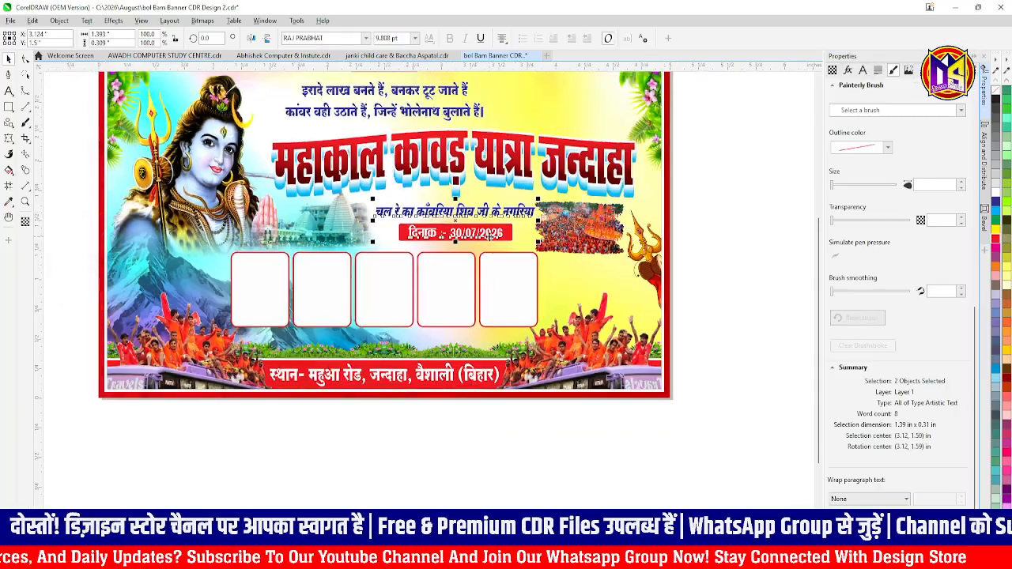
scroll(457, 228, down, 1)
scroll(491, 294, up, 1)
click(289, 278)
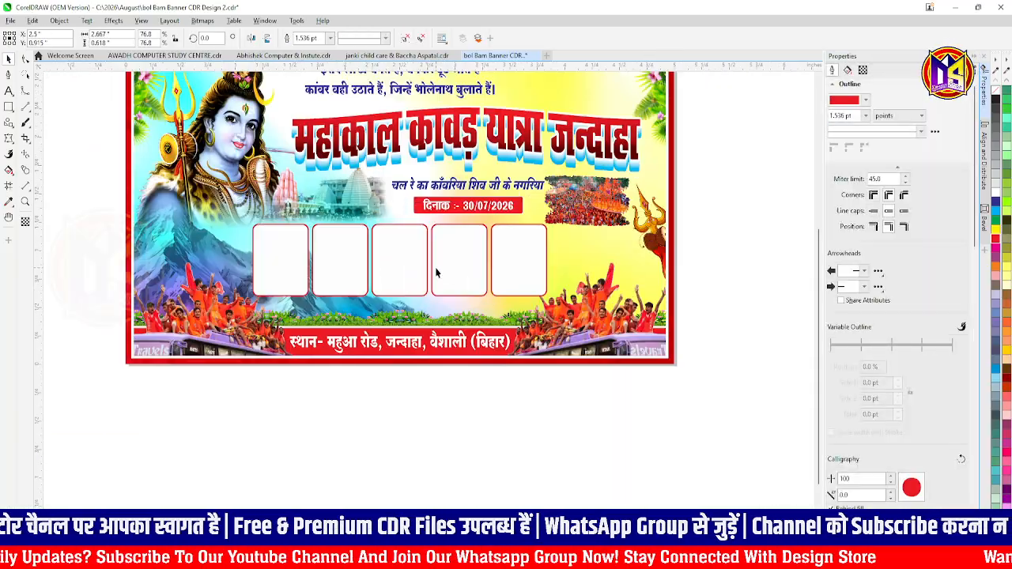
- Add a centre-aligned two-line text near the first frame, with "uke" above "eks0&" and a placeholder mobile number
scroll(289, 280, up, 2)
key(F8)
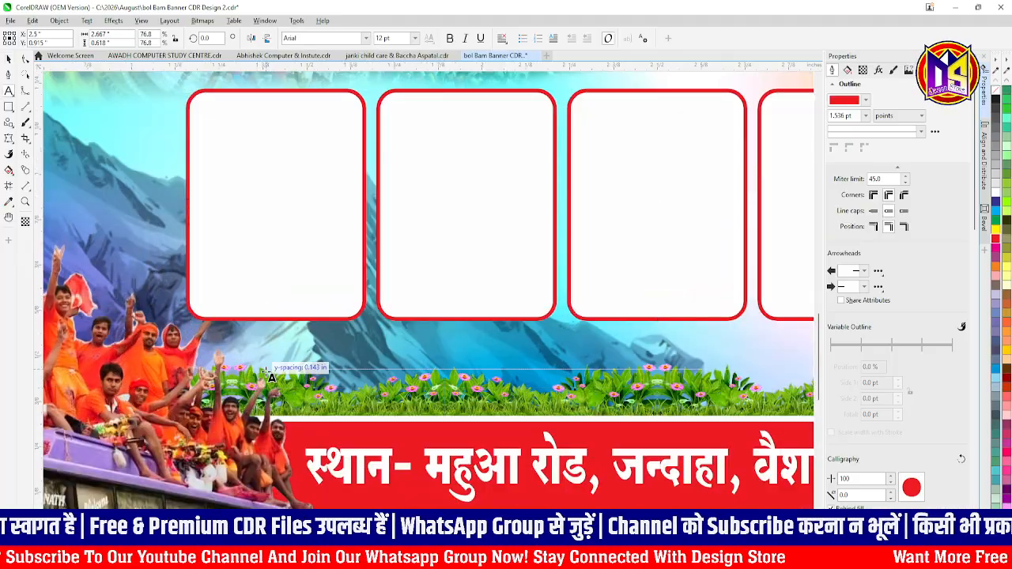
click(260, 301)
scroll(295, 354, up, 1)
text(uke)
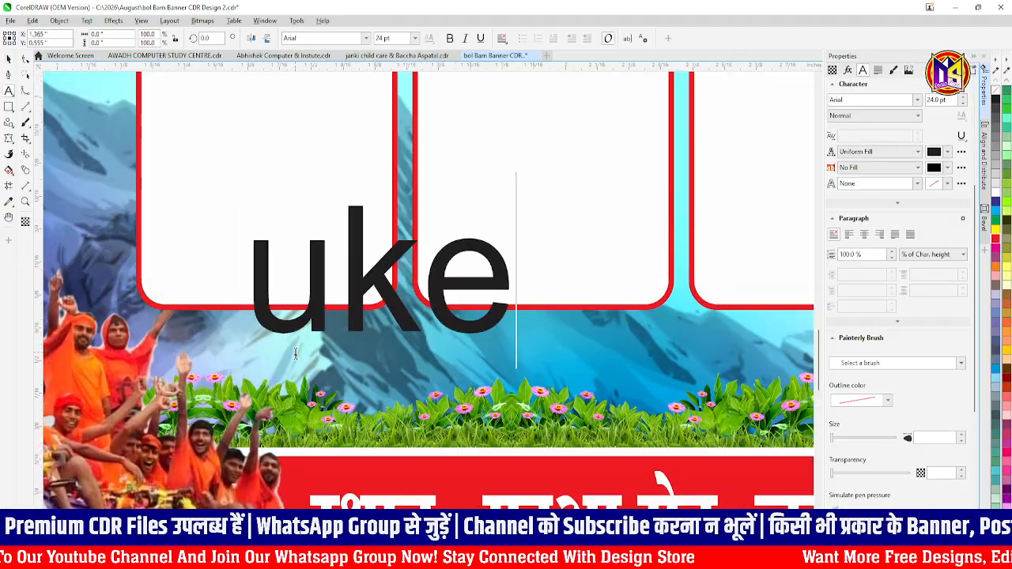
key(Return)
text(eks0&)
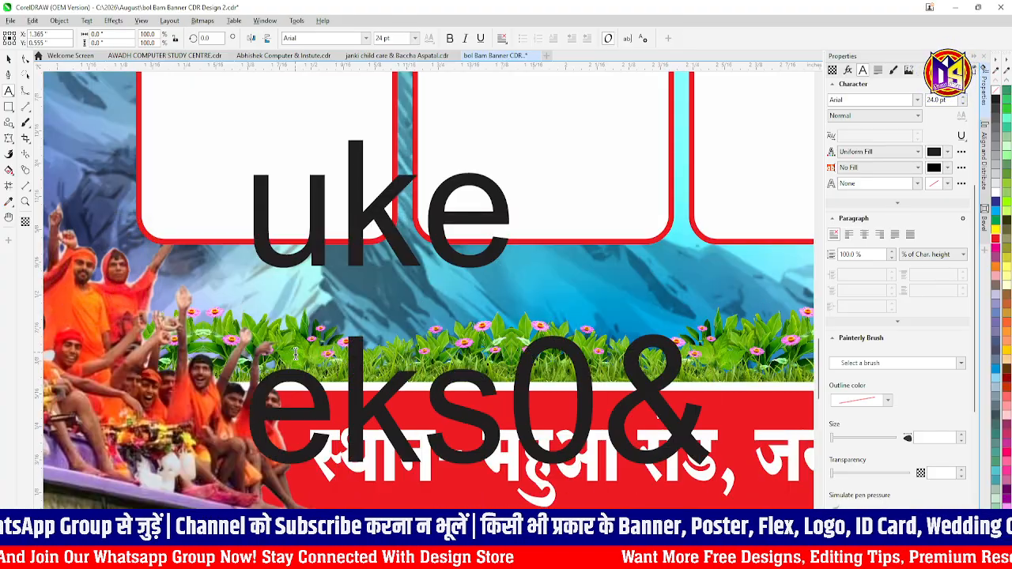
text( 99999)
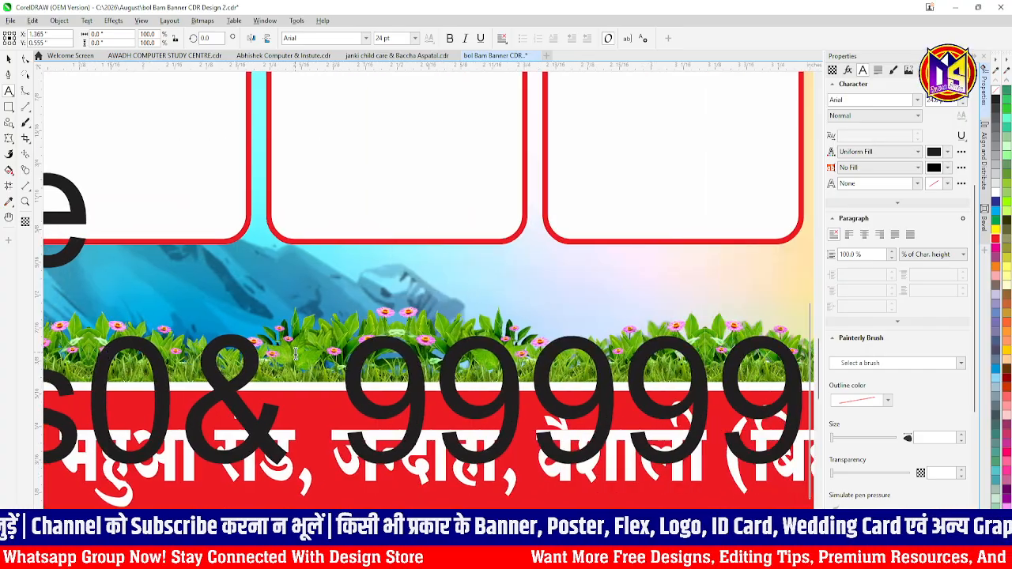
text(9999)
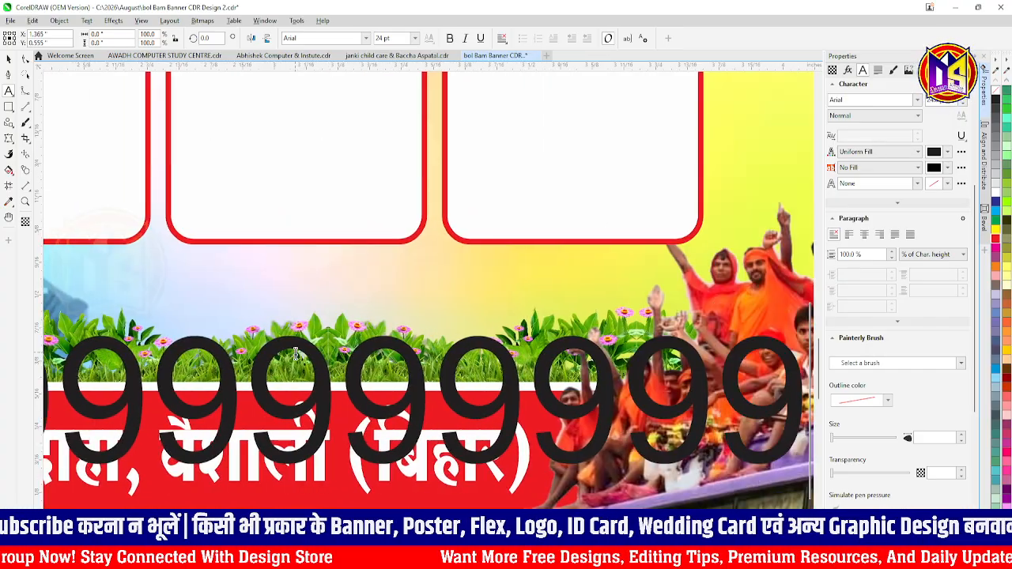
text(9)
key(ctrl+a)
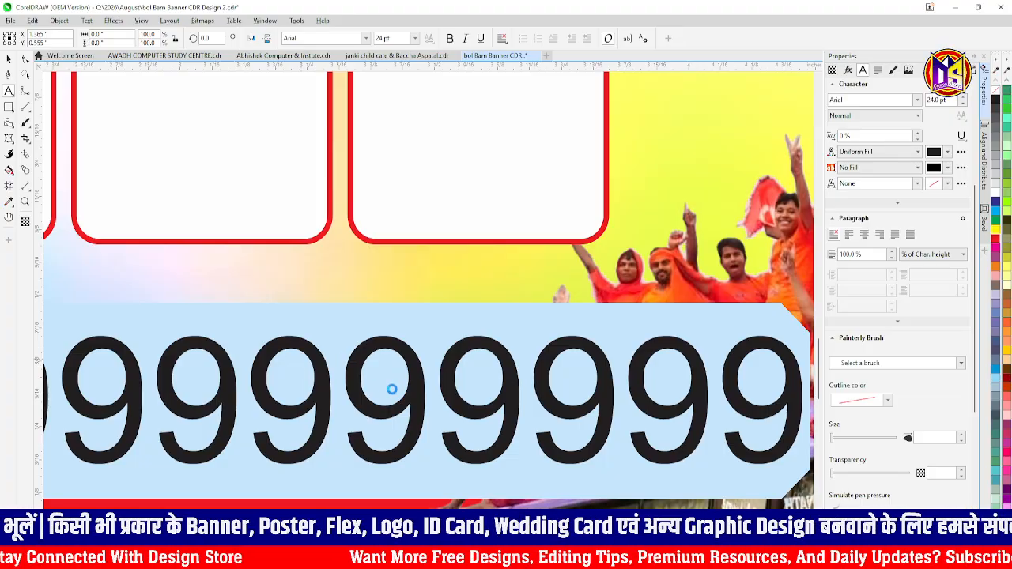
scroll(385, 382, down, 5)
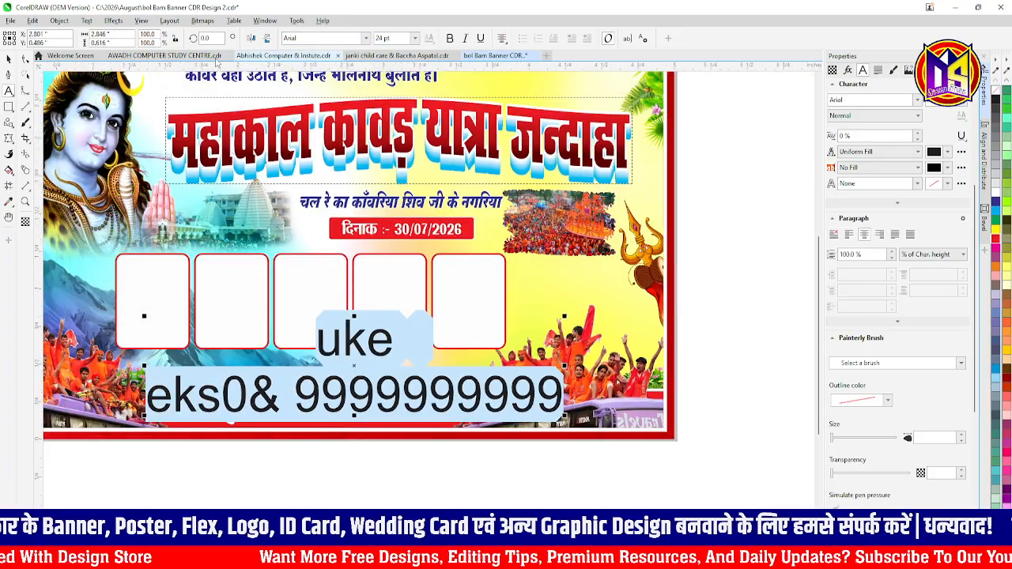
key(Escape)
scroll(353, 366, down, 3)
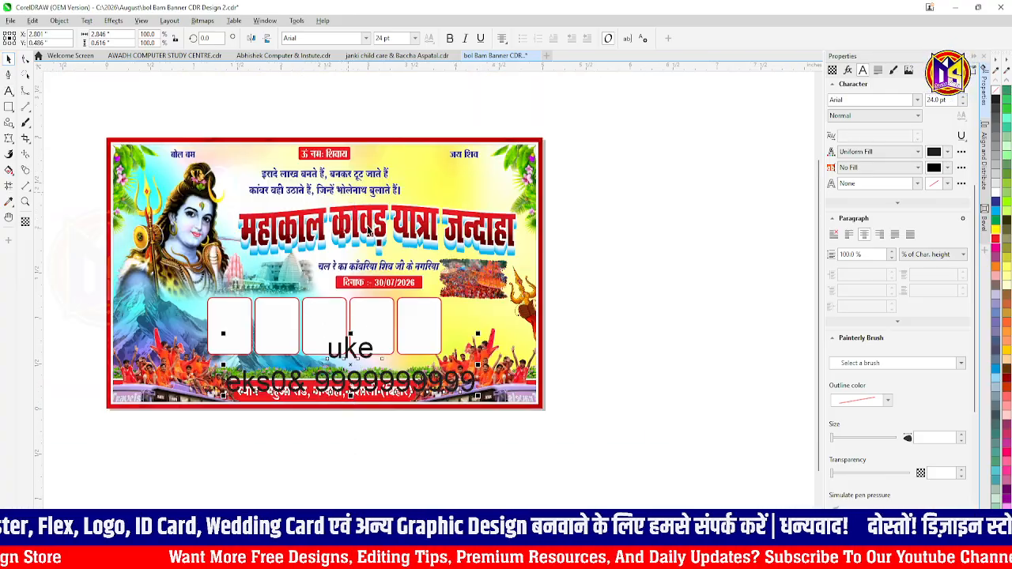
- Copy all properties of the small "बोल बम" label to the two-line name and mobile number text
drag(380, 271, 360, 289)
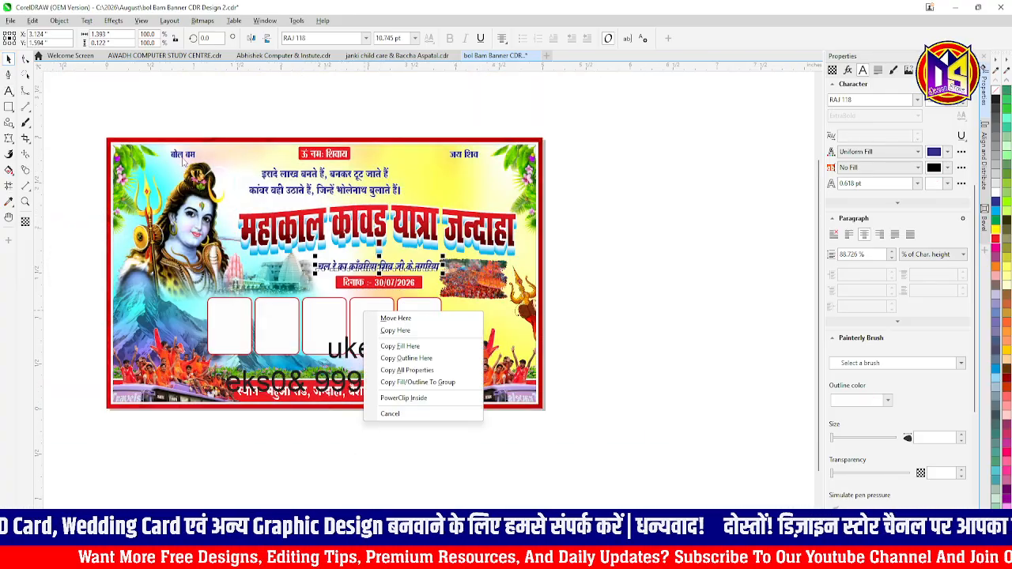
key(Escape)
drag(181, 155, 345, 354)
key(Escape)
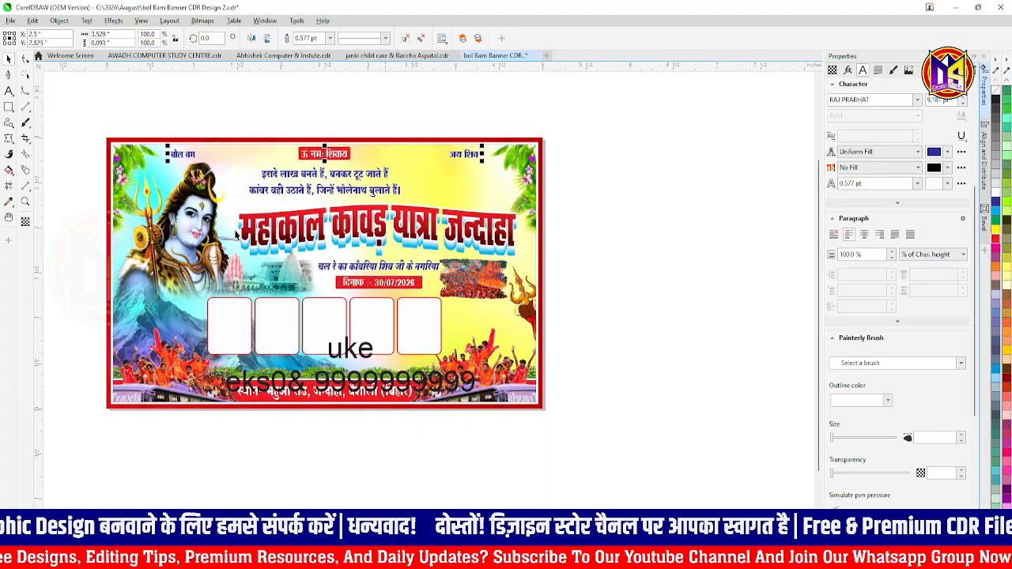
drag(176, 153, 356, 360)
key(Escape)
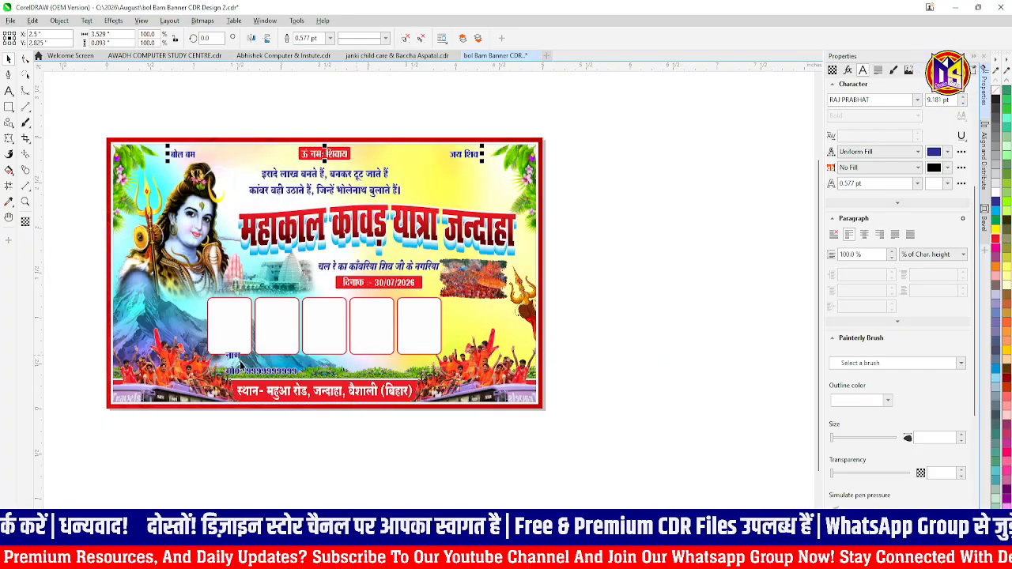
- Scale the name and mobile number text down to about 0.31 by 0.09 in
scroll(249, 364, up, 2)
double_click(280, 358)
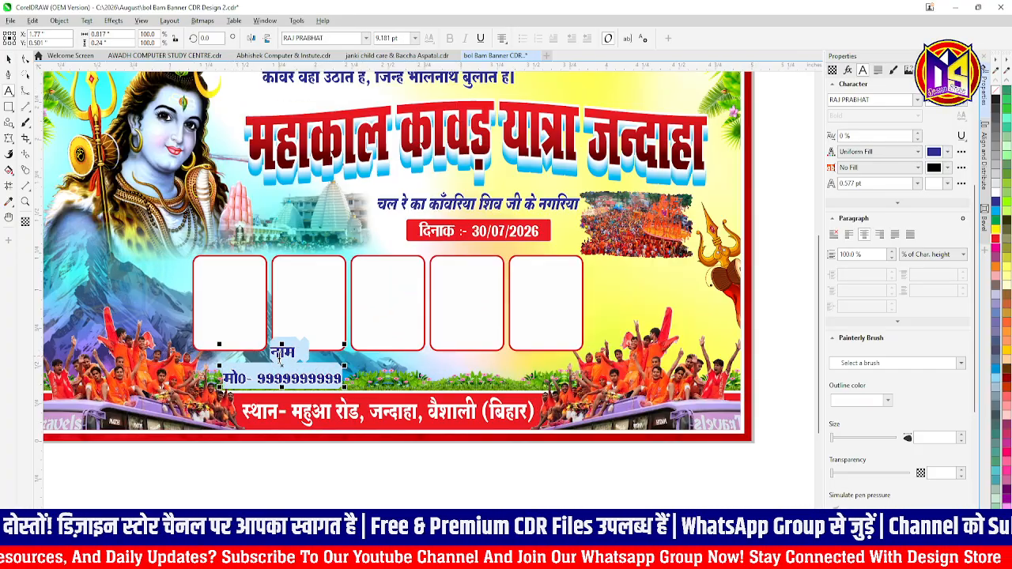
scroll(248, 341, up, 2)
click(10, 58)
drag(410, 419, 285, 380)
scroll(244, 353, up, 3)
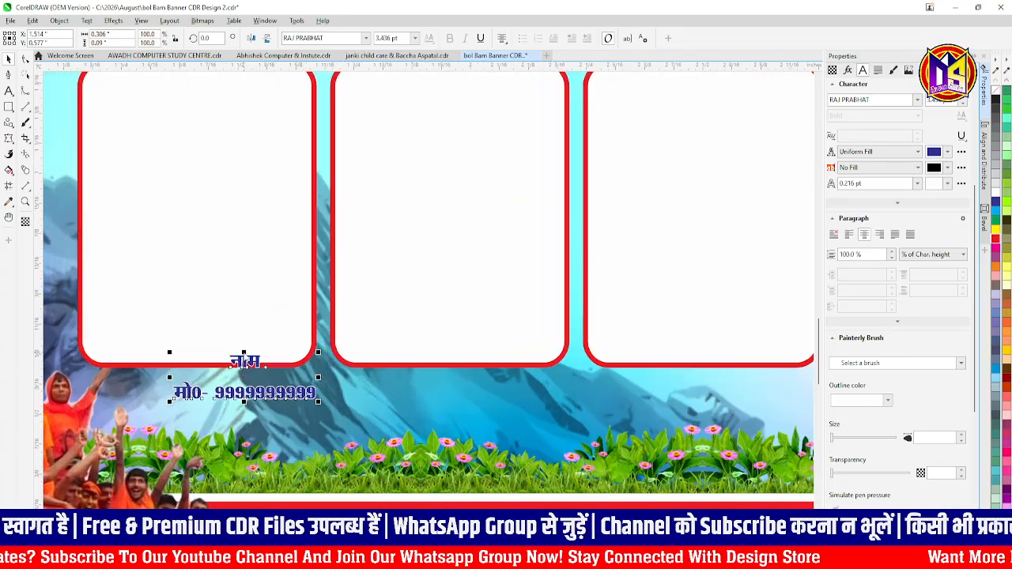
- Set the text's white outline width to 1 pt and move the text just below the first frame
key(F12)
click(441, 216)
click(427, 342)
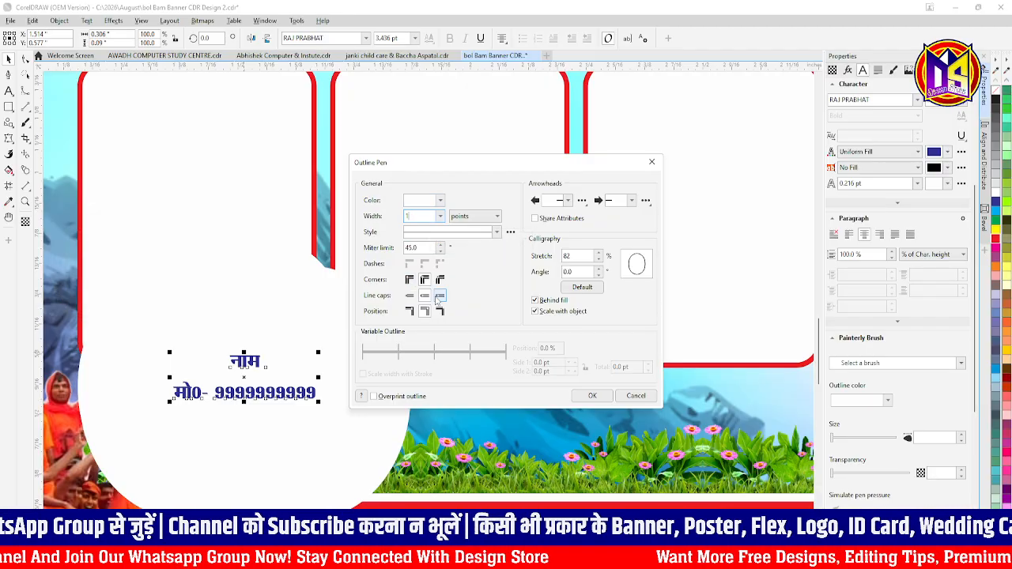
key(Return)
scroll(251, 364, up, 3)
drag(258, 360, 182, 402)
- Tighten the line spacing between the name and mobile number lines to about 81.6% of character height
scroll(373, 405, down, 2)
scroll(207, 428, up, 3)
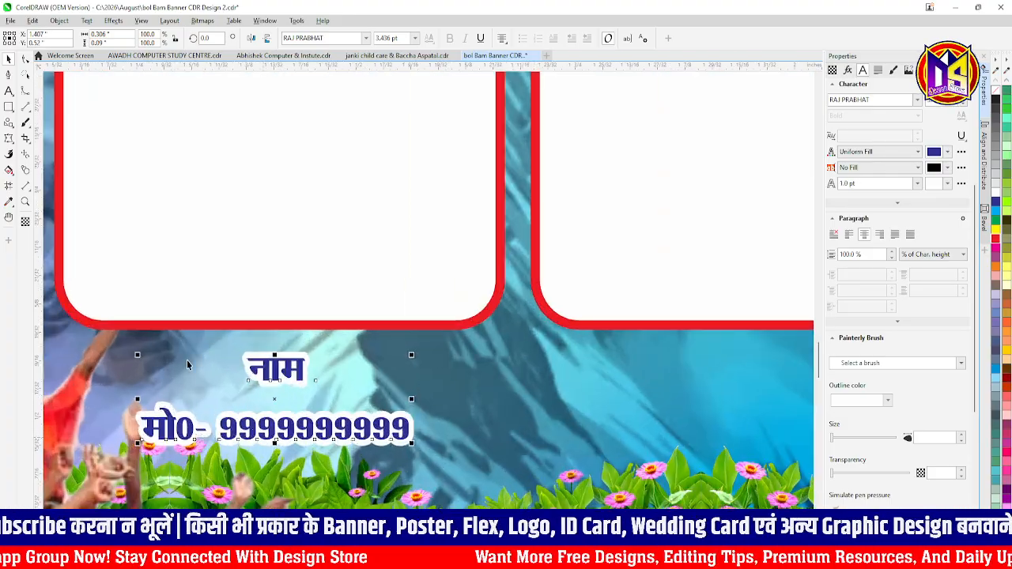
click(25, 59)
key(space)
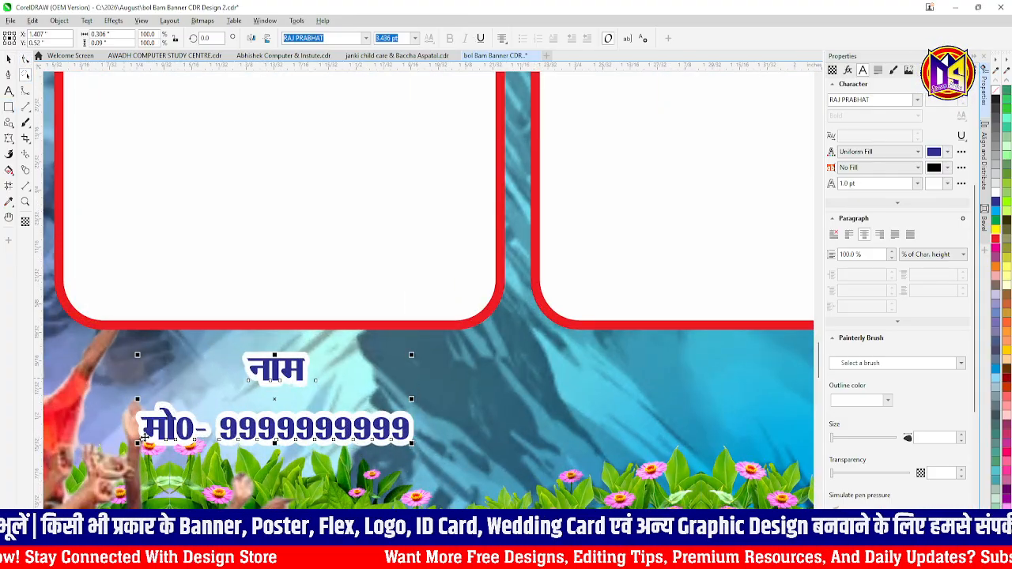
key(space)
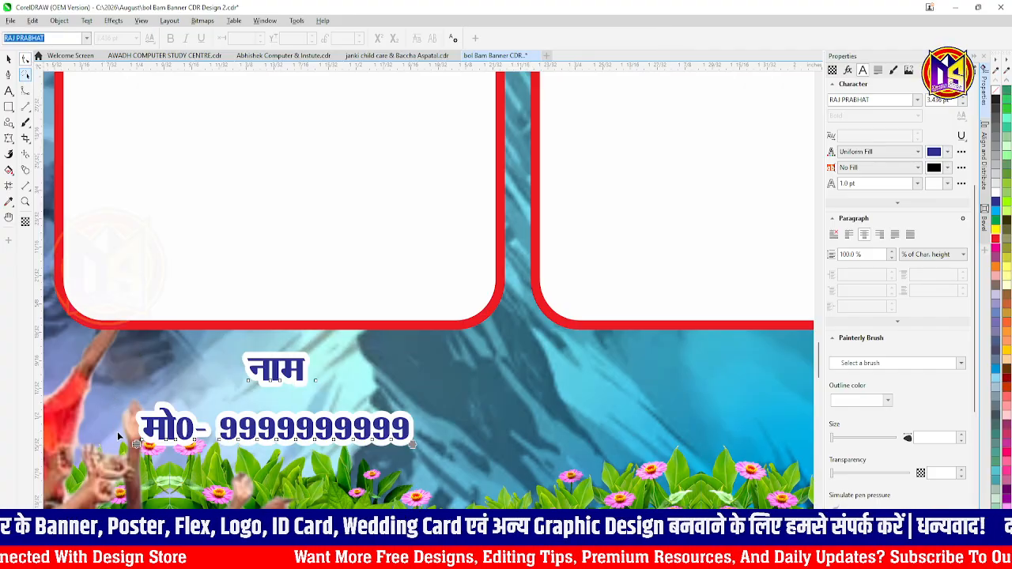
drag(136, 445, 136, 434)
scroll(136, 434, down, 2)
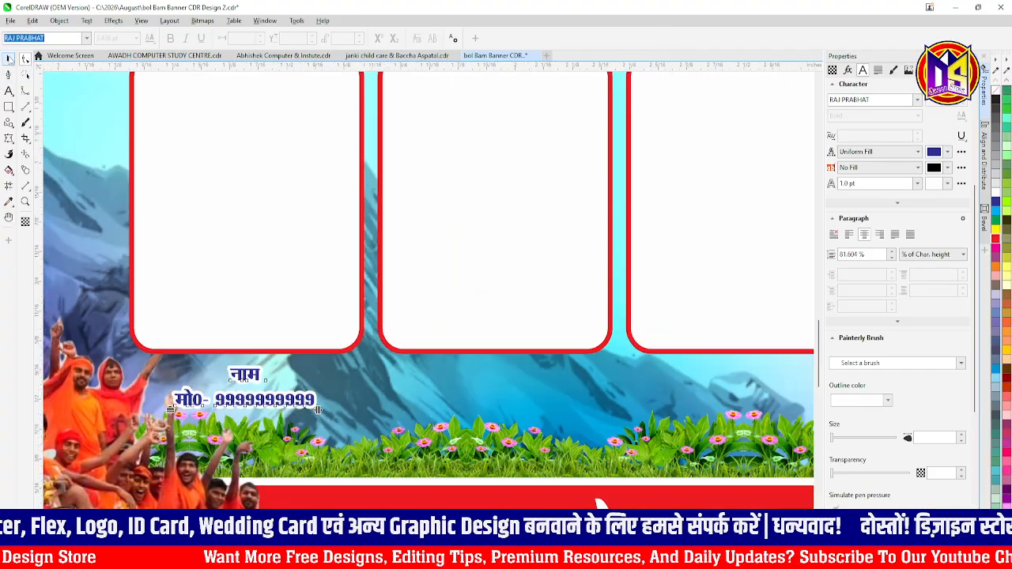
key(space)
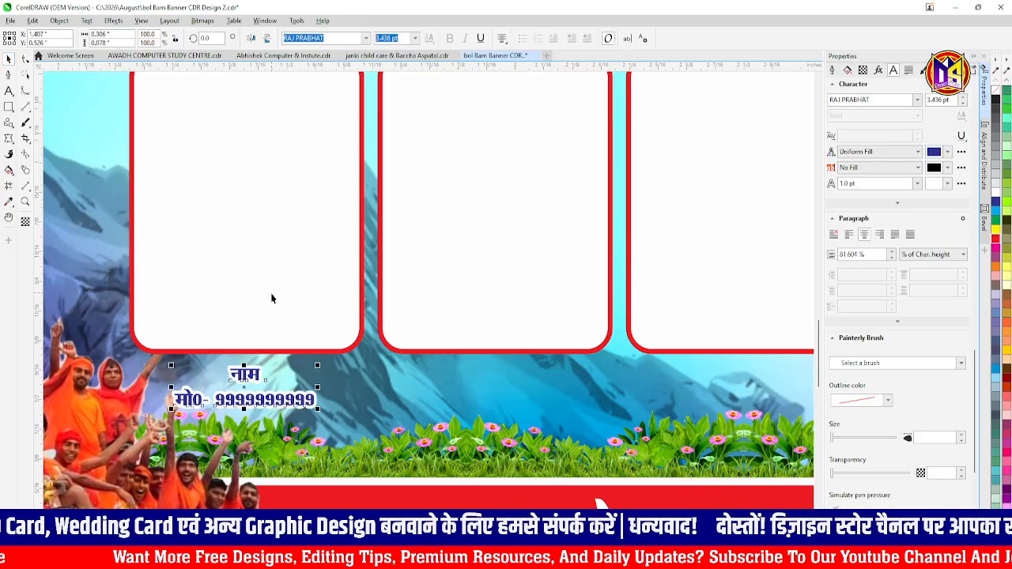
- Enlarge the label to about 4.66 pt, copy it below the second frame, and repeat the duplication for the remaining three frames
drag(317, 365, 343, 358)
drag(306, 405, 432, 420)
scroll(306, 415, down, 2)
key(ctrl+r)
key(ctrl+r)
scroll(489, 409, down, 2)
key(ctrl+r)
- Centre the row of five name and mobile number labels horizontally beneath the frames
shift+click(472, 399)
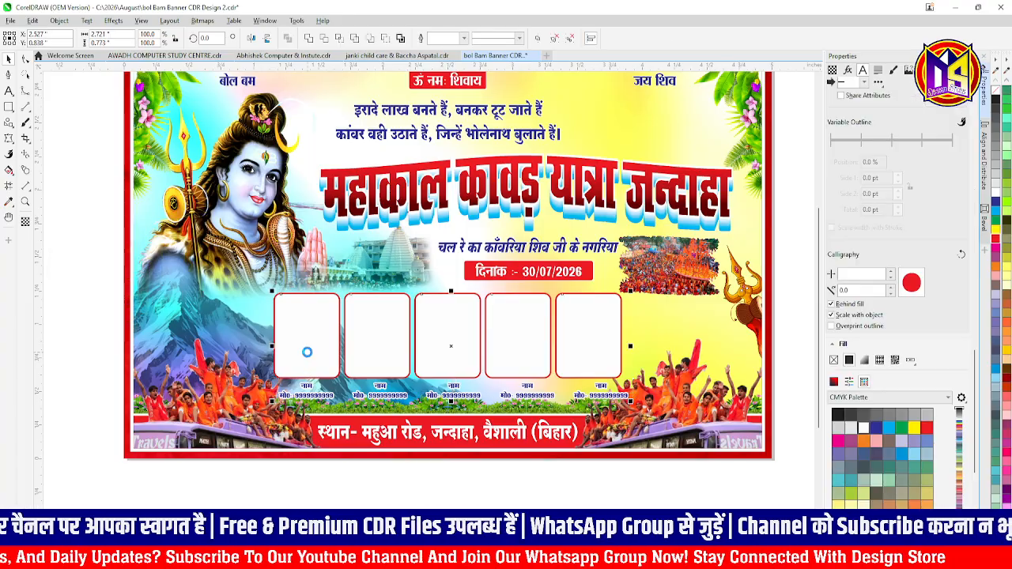
scroll(273, 399, up, 3)
drag(264, 381, 275, 382)
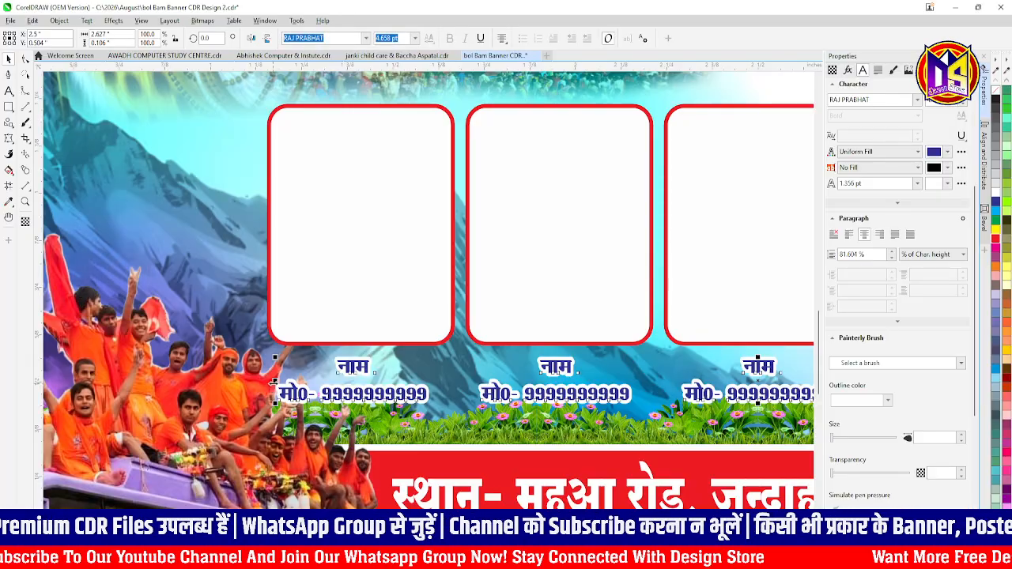
scroll(273, 382, down, 3)
scroll(335, 333, down, 1)
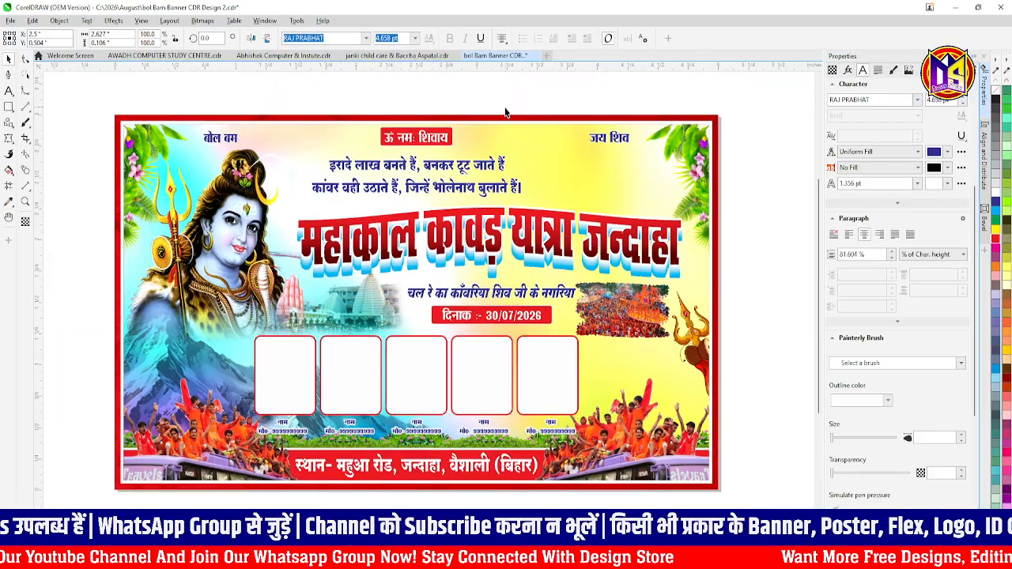
- Place a copy of the brush-shaped crowd photo above the right end of the main heading
scroll(337, 339, up, 1)
click(653, 300)
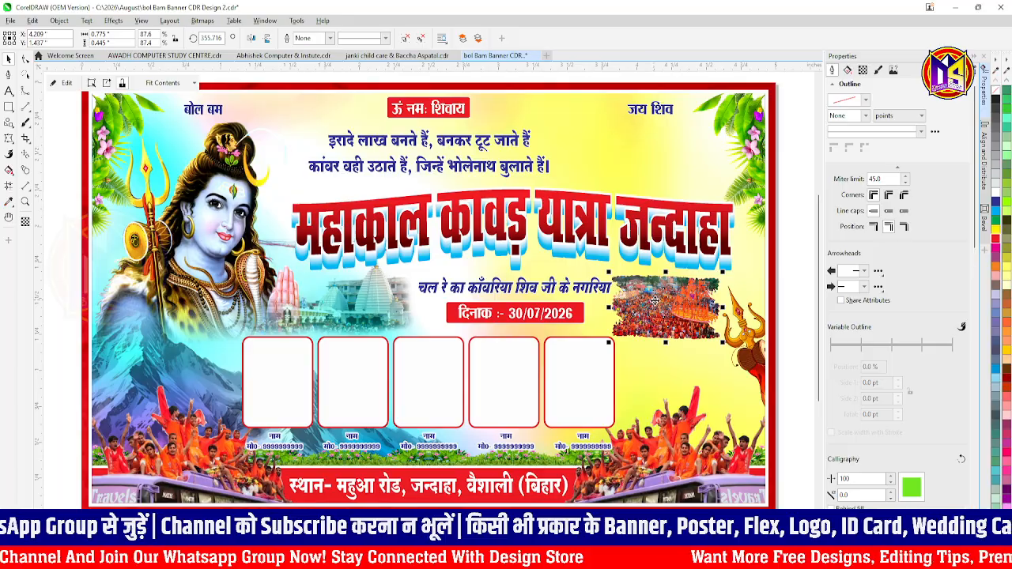
drag(666, 304, 665, 173)
right_click(638, 148)
- Try to rotate the copied crowd photo and undo the rotation
scroll(640, 165, up, 1)
click(720, 121)
drag(735, 111, 729, 86)
key(ctrl+z)
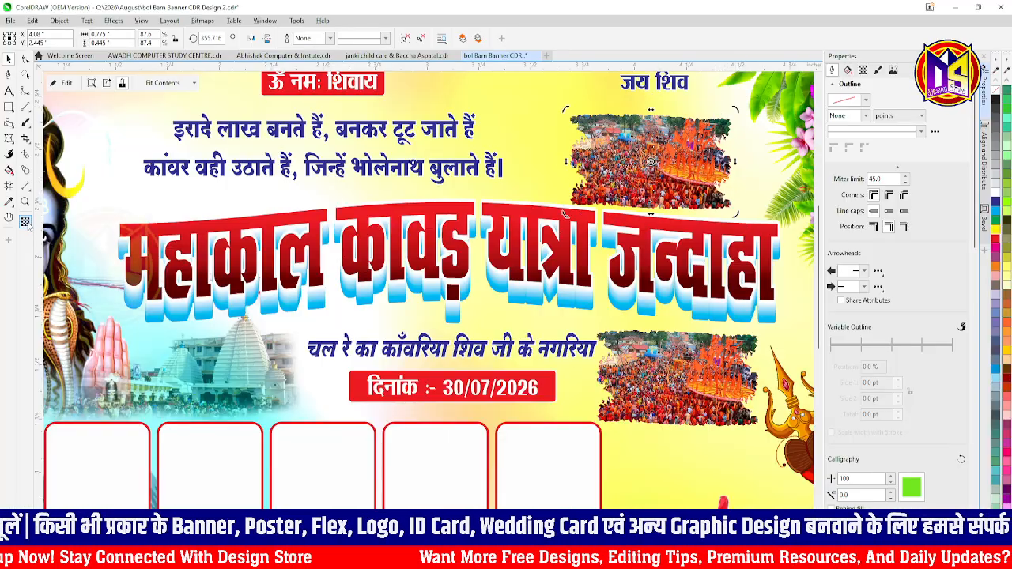
- Try to apply a fountain transparency to the brush-shaped photo copy above the heading
click(26, 222)
click(228, 38)
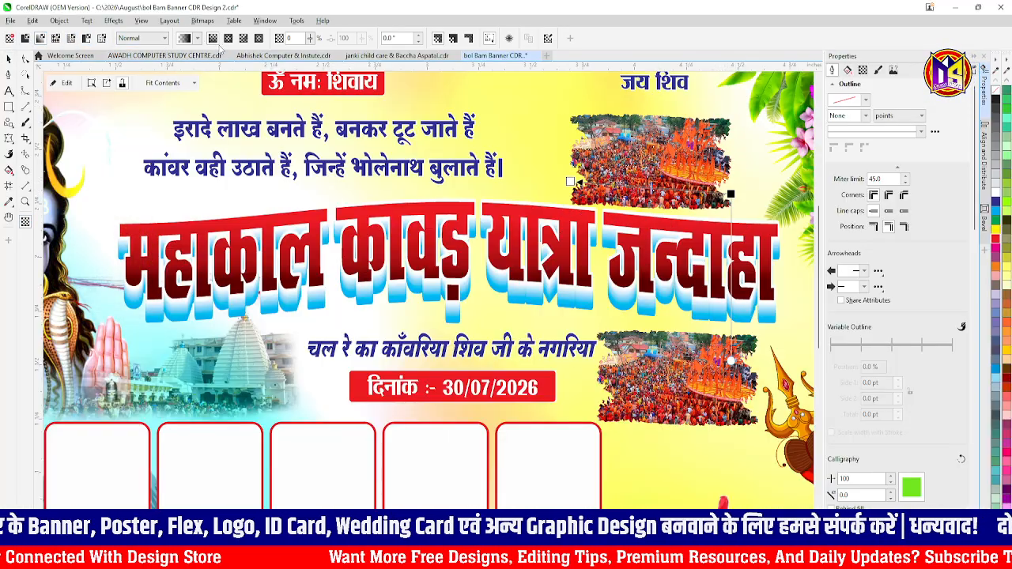
click(228, 40)
drag(652, 187, 656, 159)
click(8, 62)
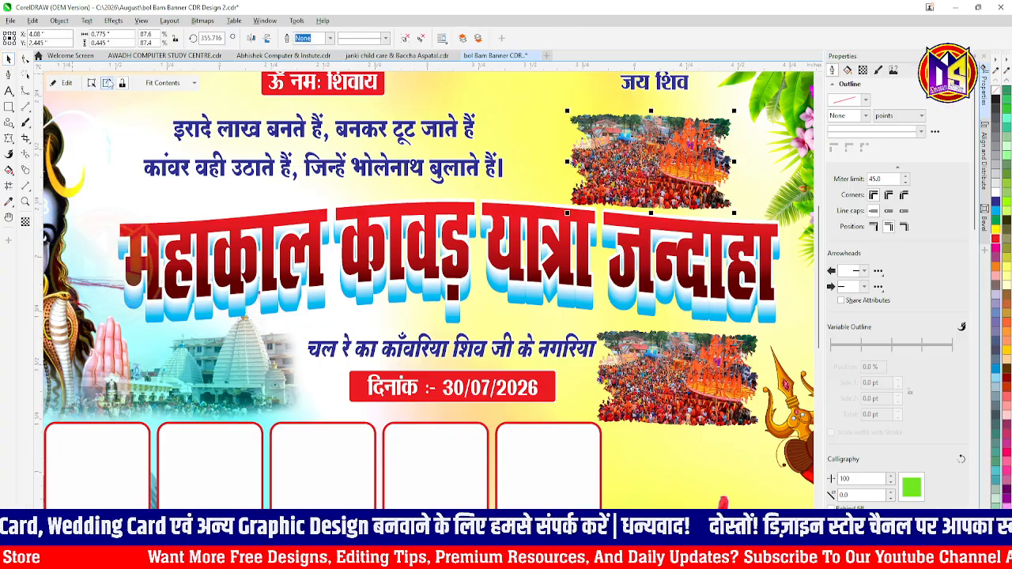
- Extract the photo from the copy's brush-shaped PowerClip and remove the brush shape, keeping the rectangular photo
click(107, 83)
key(Delete)
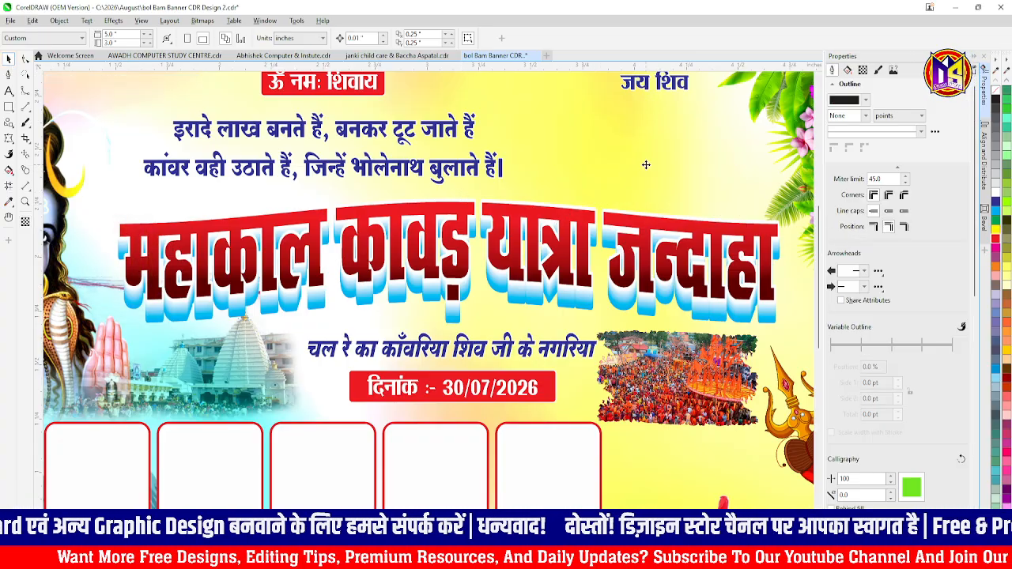
key(ctrl+z)
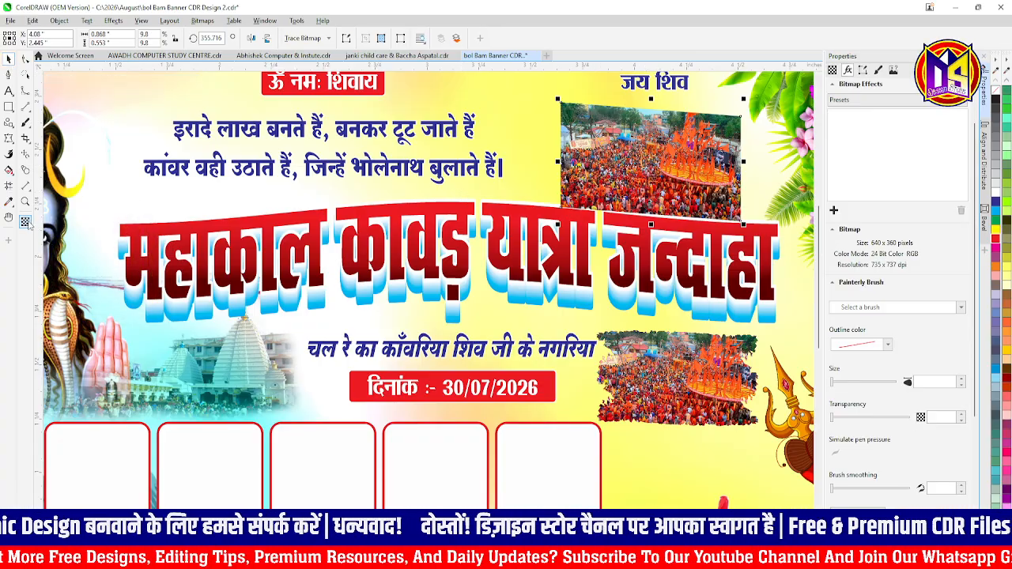
- Apply an elliptical fountain transparency to the rectangular crowd photo above the heading so its edges fade out
click(143, 38)
click(53, 45)
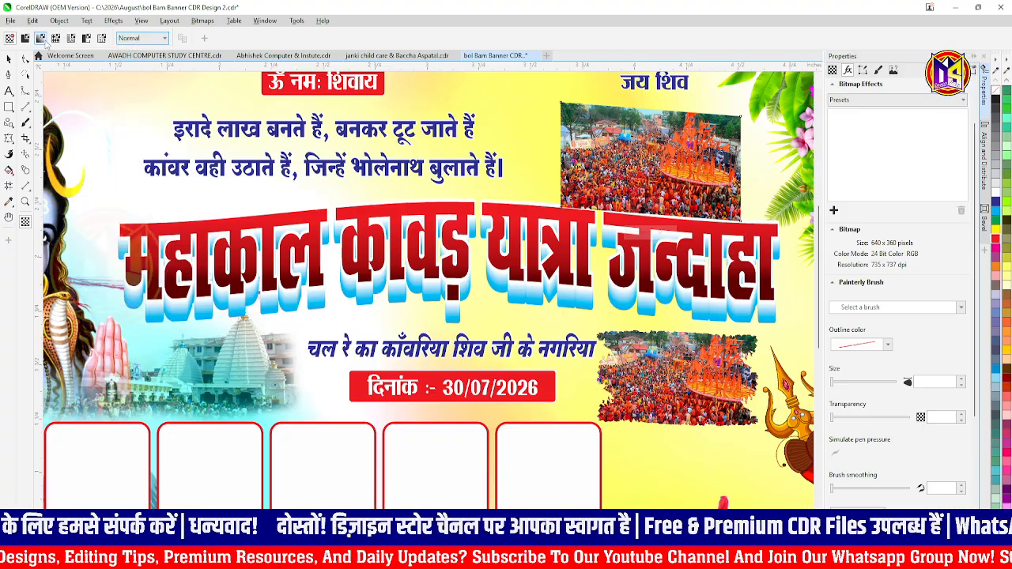
drag(561, 154, 739, 167)
click(228, 38)
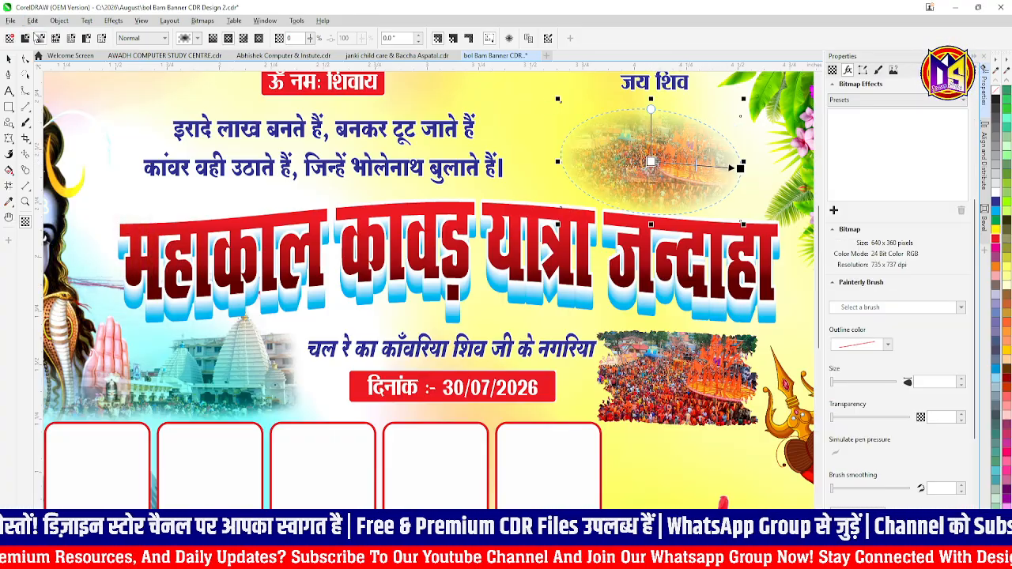
- Enlarge the faded crowd photo to about 1.84 by 1.17 inches over the banner's upper-right corner
click(6, 61)
key(F4)
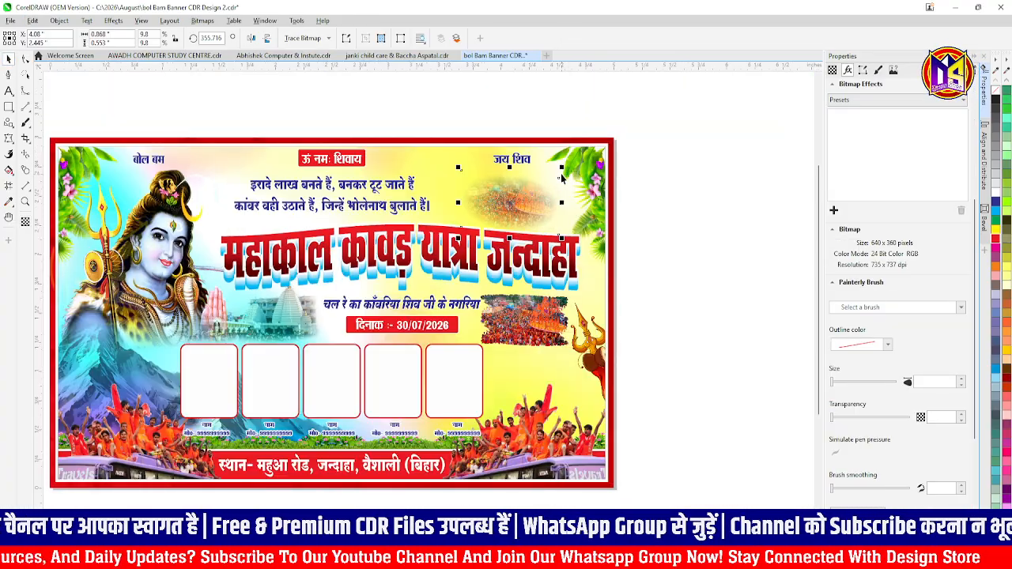
scroll(562, 190, up, 2)
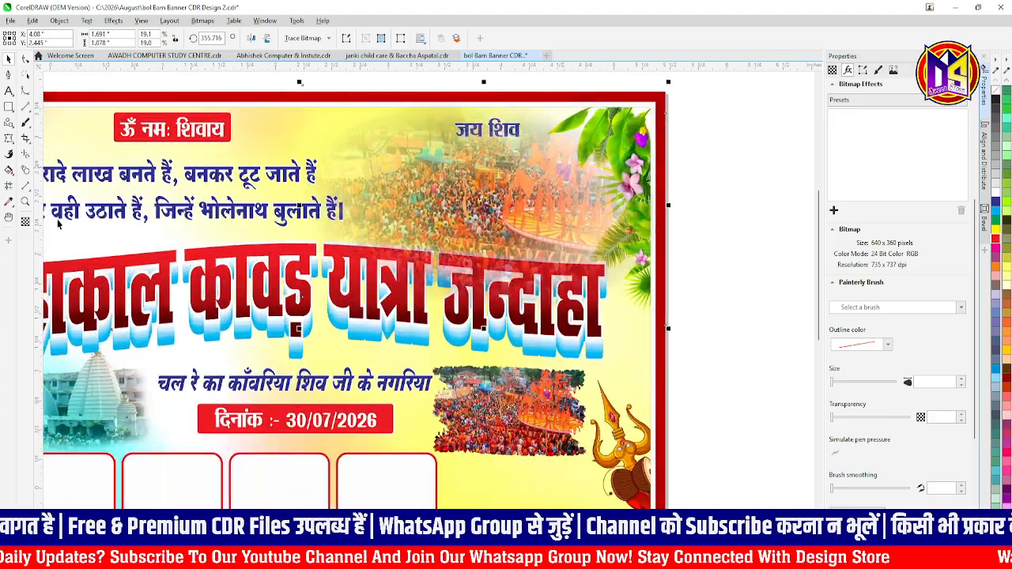
- Try the Saturation, Lightness, Behind, Screen and Divide merge modes on the enlarged crowd photo's transparency
click(25, 223)
click(142, 38)
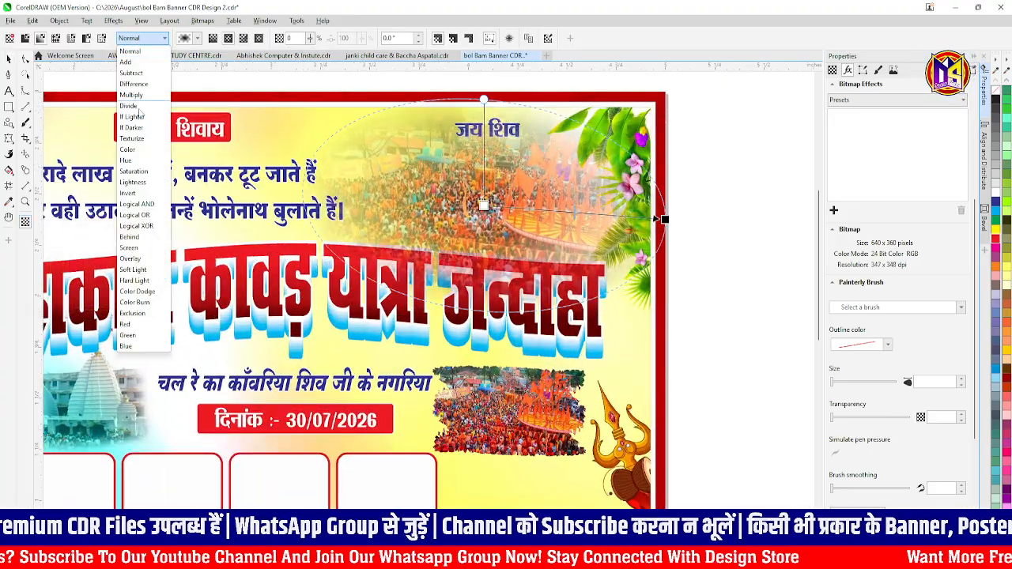
click(134, 172)
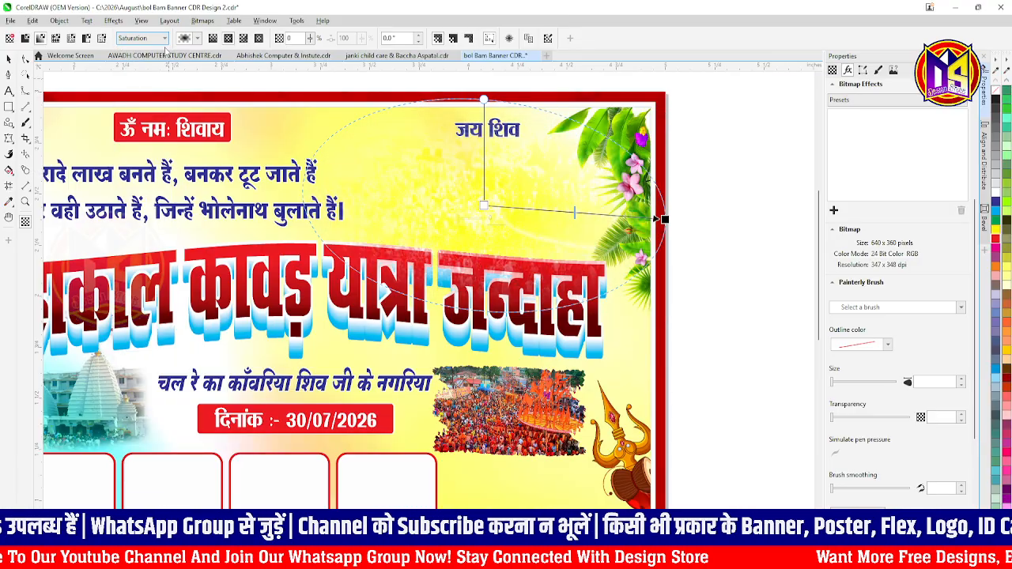
click(162, 39)
click(134, 183)
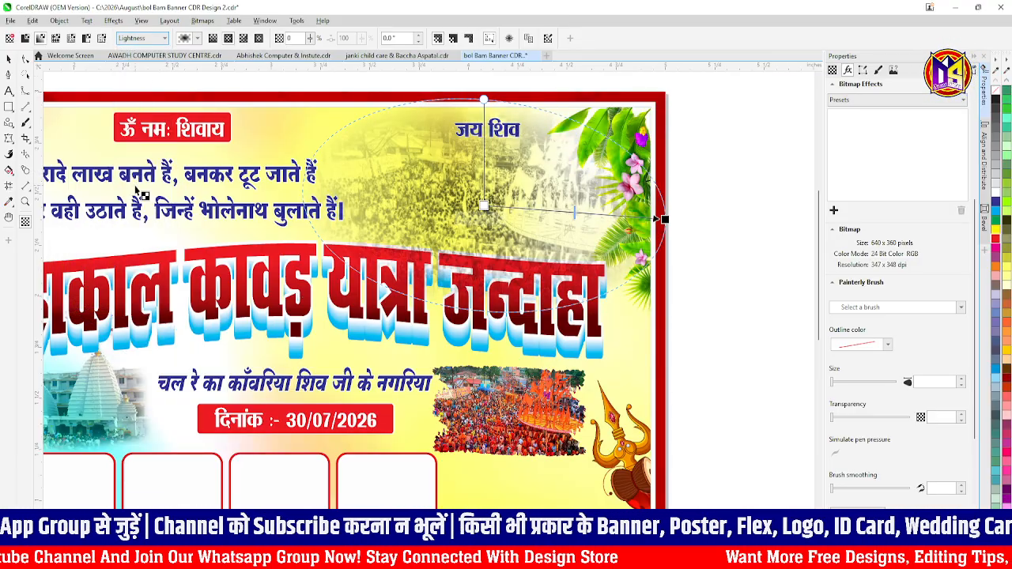
click(131, 38)
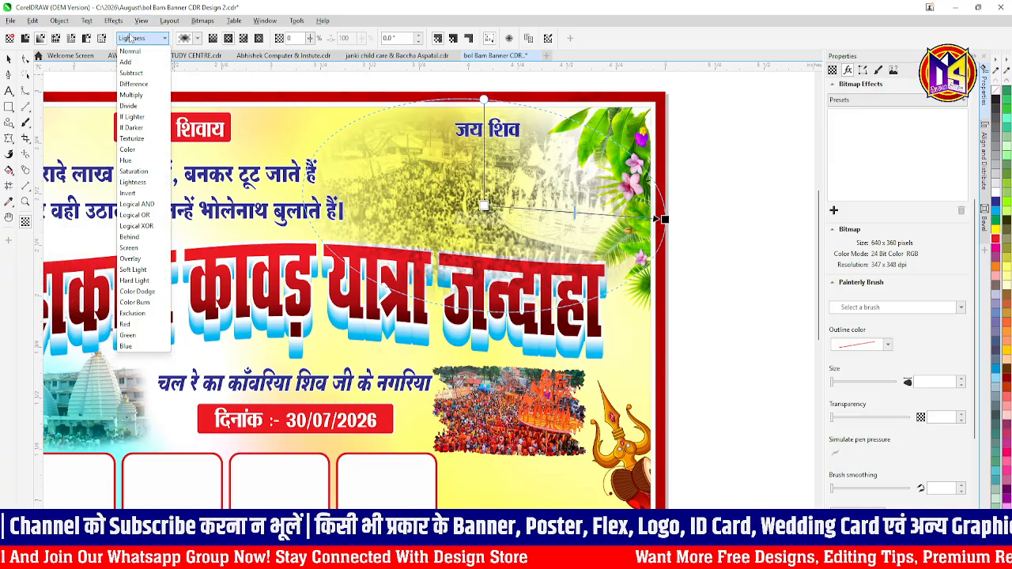
click(129, 237)
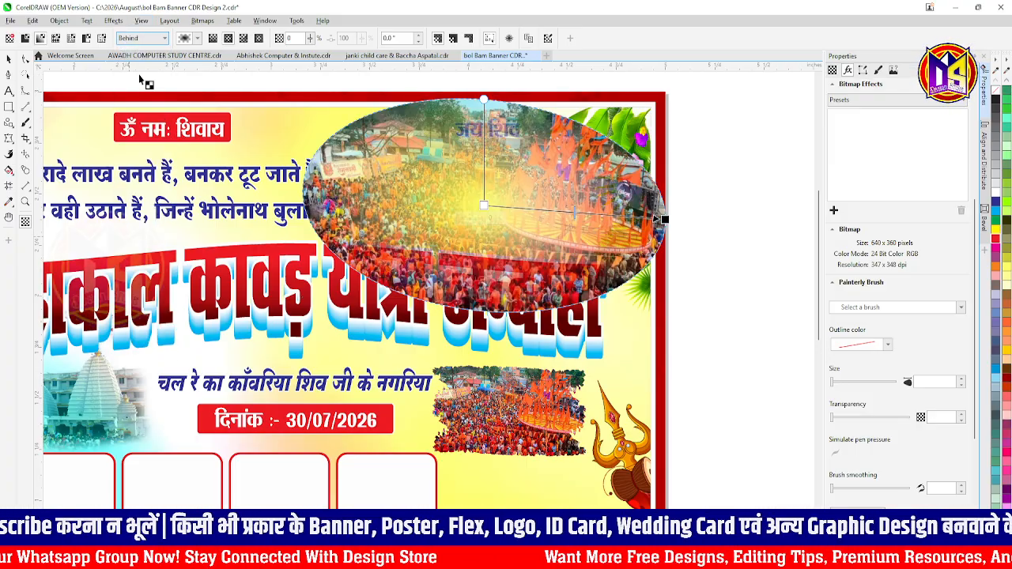
click(142, 38)
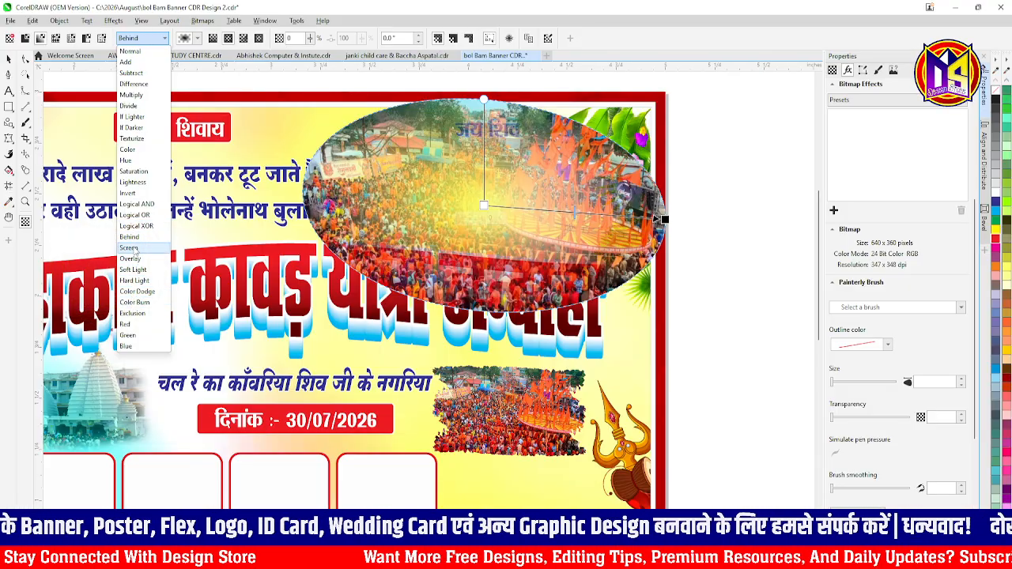
click(129, 247)
click(143, 38)
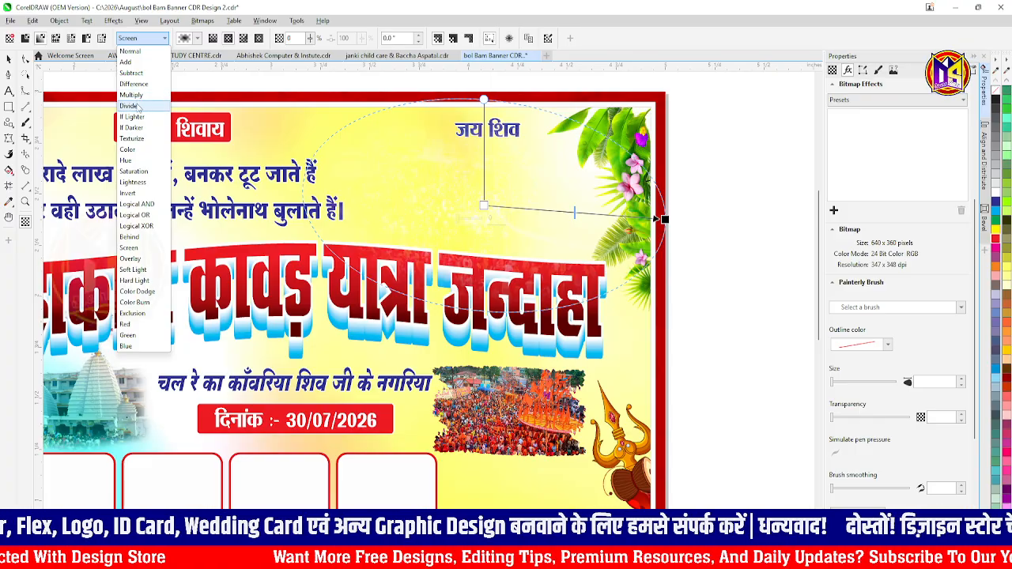
click(139, 106)
- Set the merge mode of the faded crowd photo's transparency to Subtract
click(136, 38)
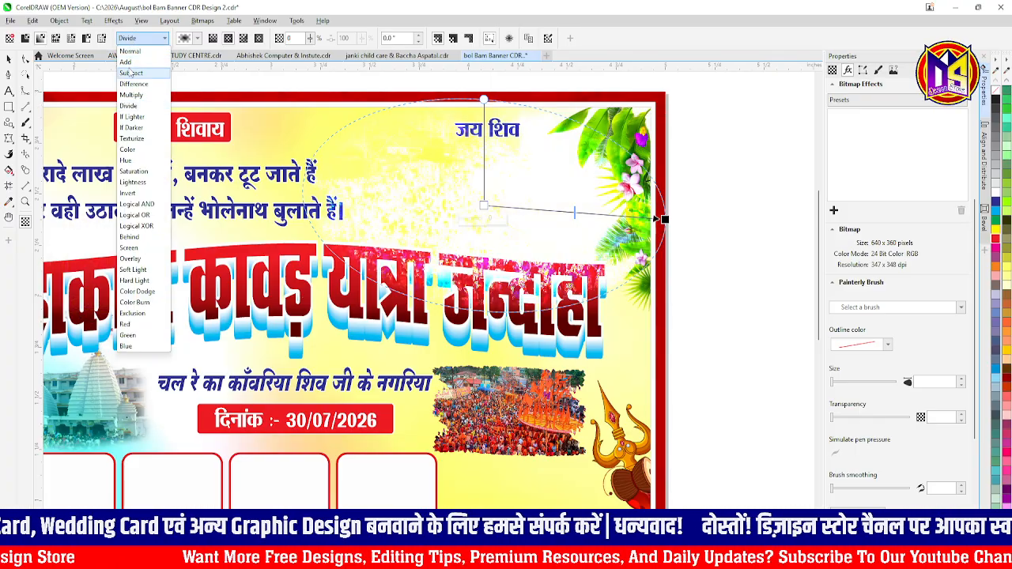
click(132, 74)
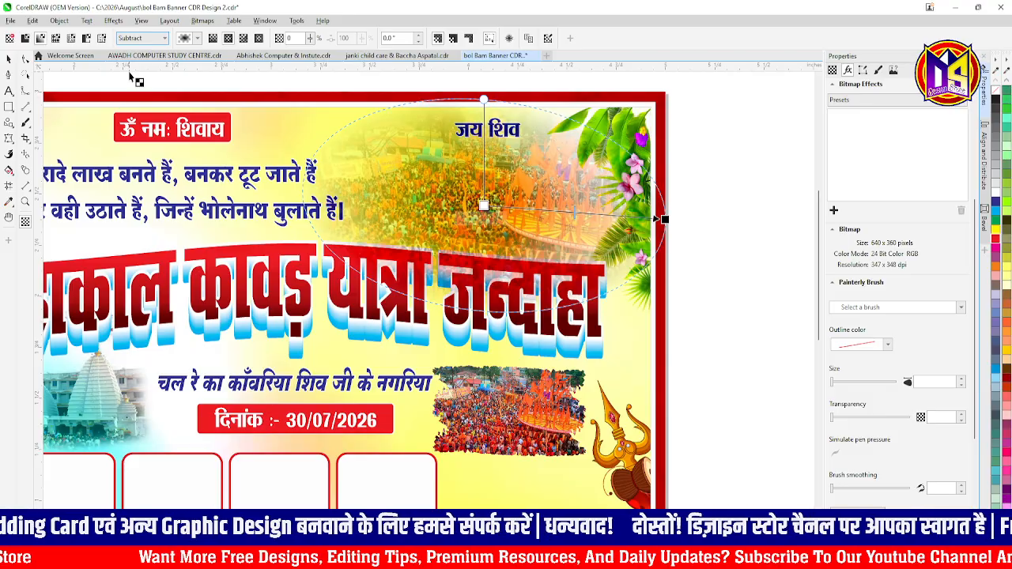
click(9, 60)
- Cut the faded crowd photo, paste it inside the banner background's PowerClip, and preview the whole banner full screen
key(Delete)
click(525, 176)
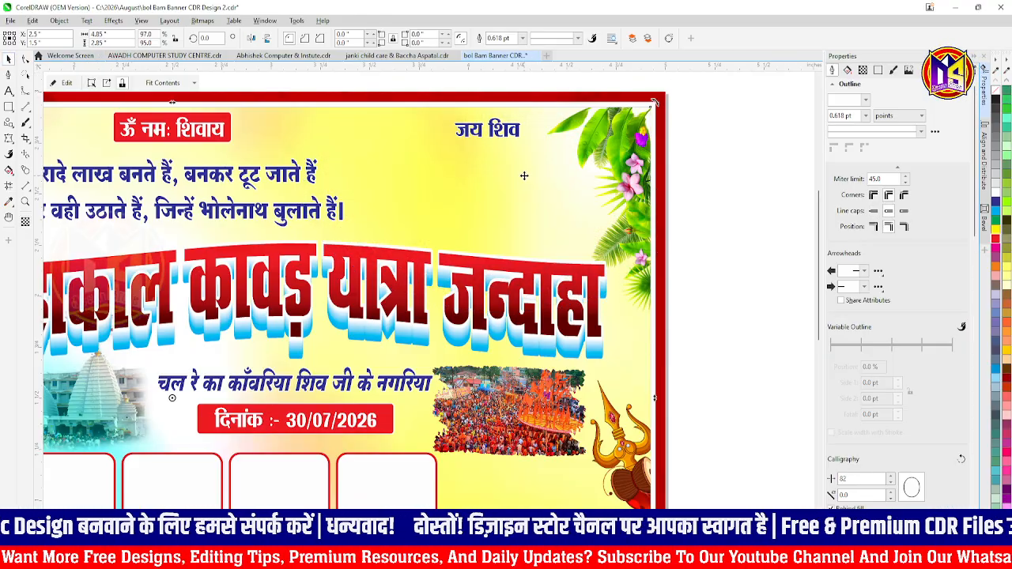
key(ctrl+z)
key(ctrl+x)
double_click(523, 179)
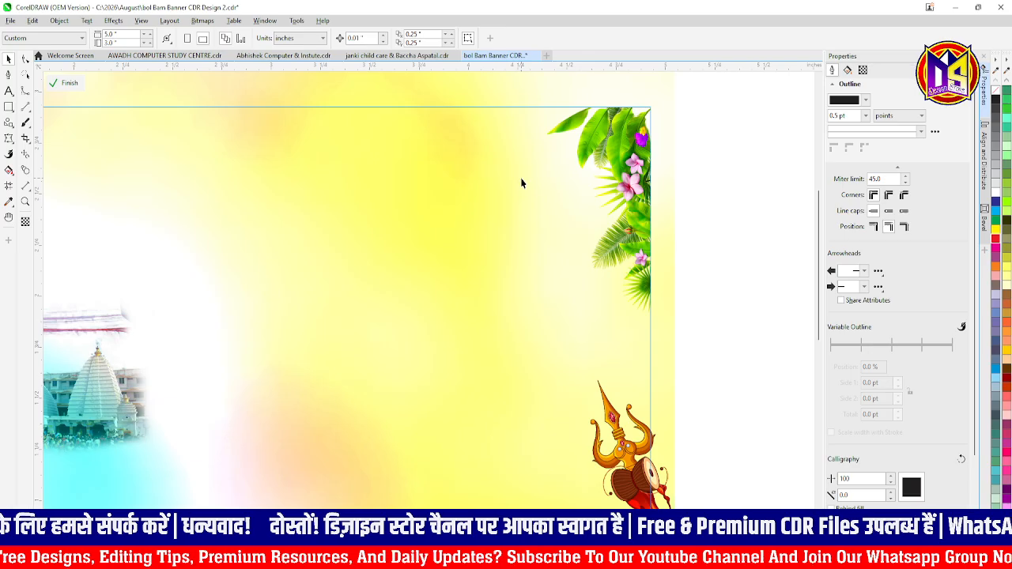
key(ctrl+v)
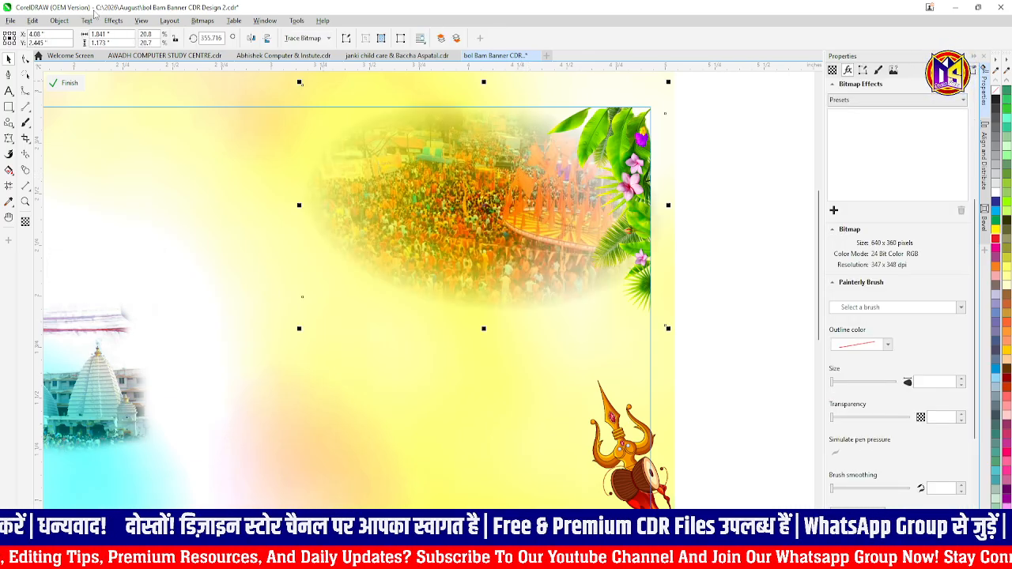
click(70, 84)
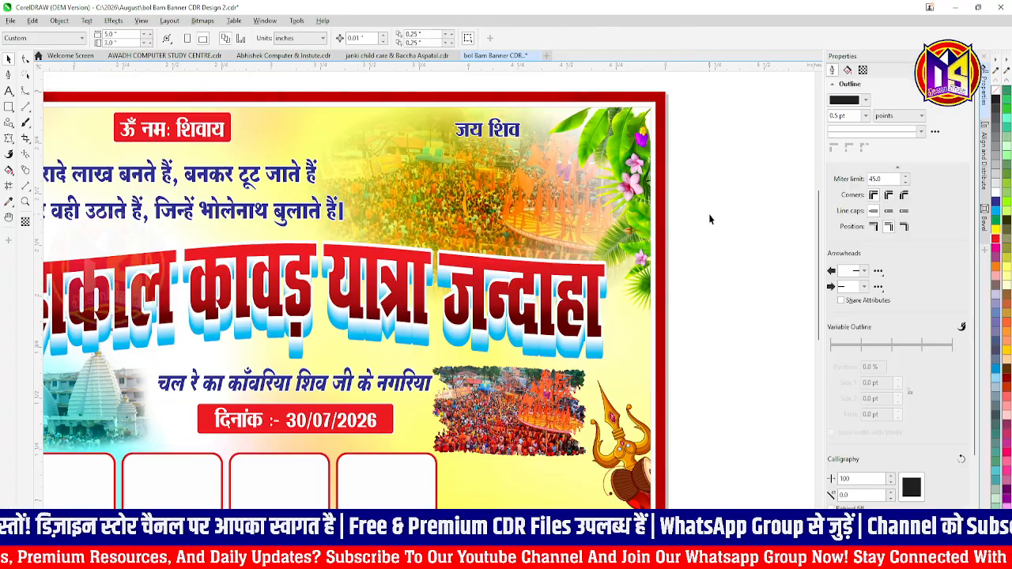
key(F4)
key(F9)
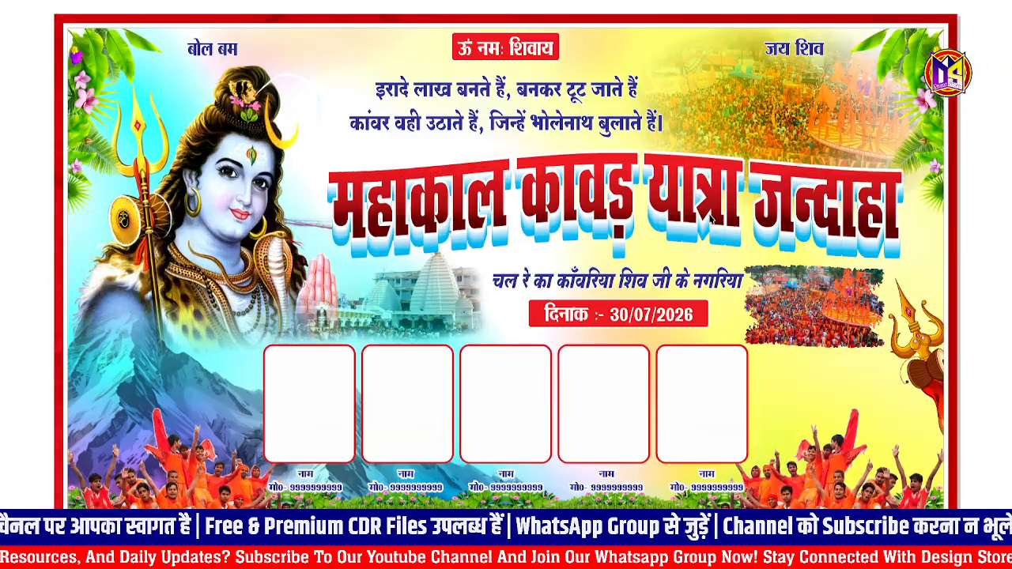